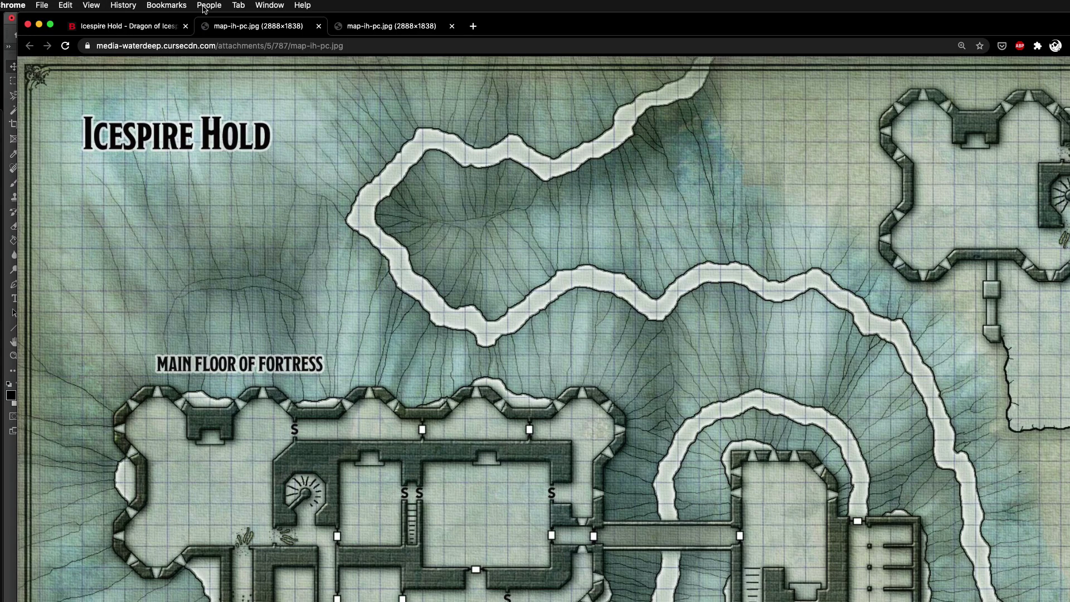
Open the player version of the Icespire Hold map from the D&D Beyond chapter as an image in a new tab
{"action": "scroll", "coordinate": [363, 278], "scroll_direction": "down", "scroll_amount": 5}
{"action": "scroll", "coordinate": [361, 278], "scroll_direction": "up", "scroll_amount": 5}
{"action": "left_click", "coordinate": [143, 29]}
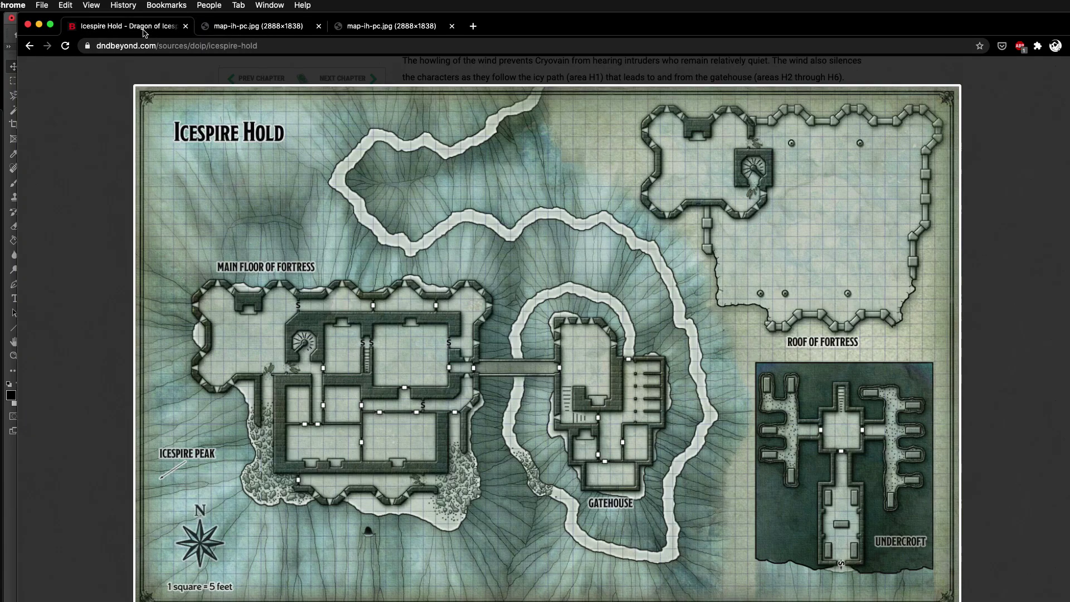
{"action": "left_click", "coordinate": [120, 219]}
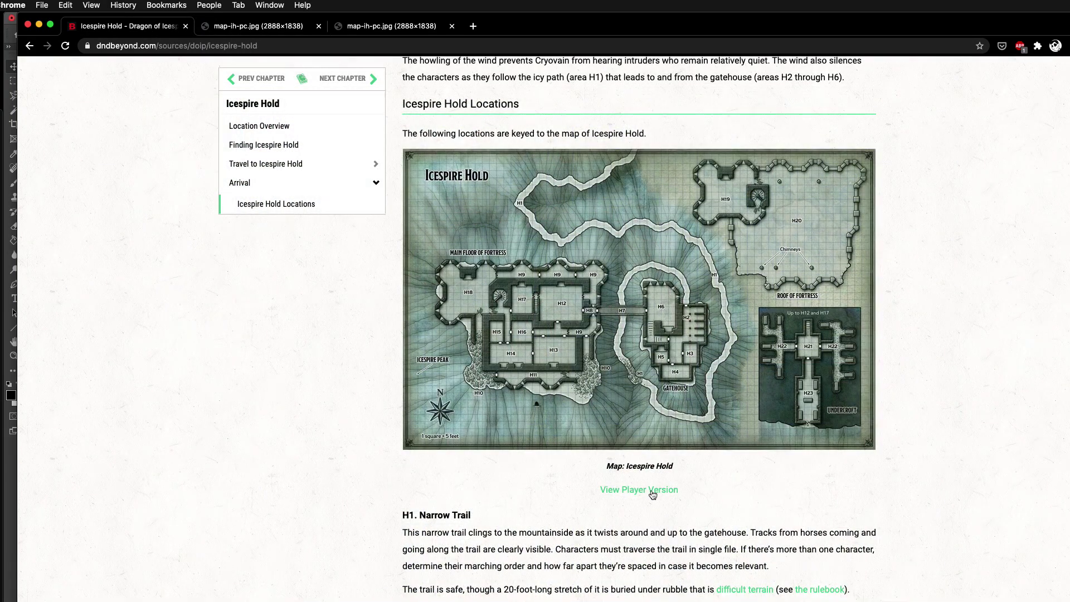
{"action": "left_click", "coordinate": [655, 492]}
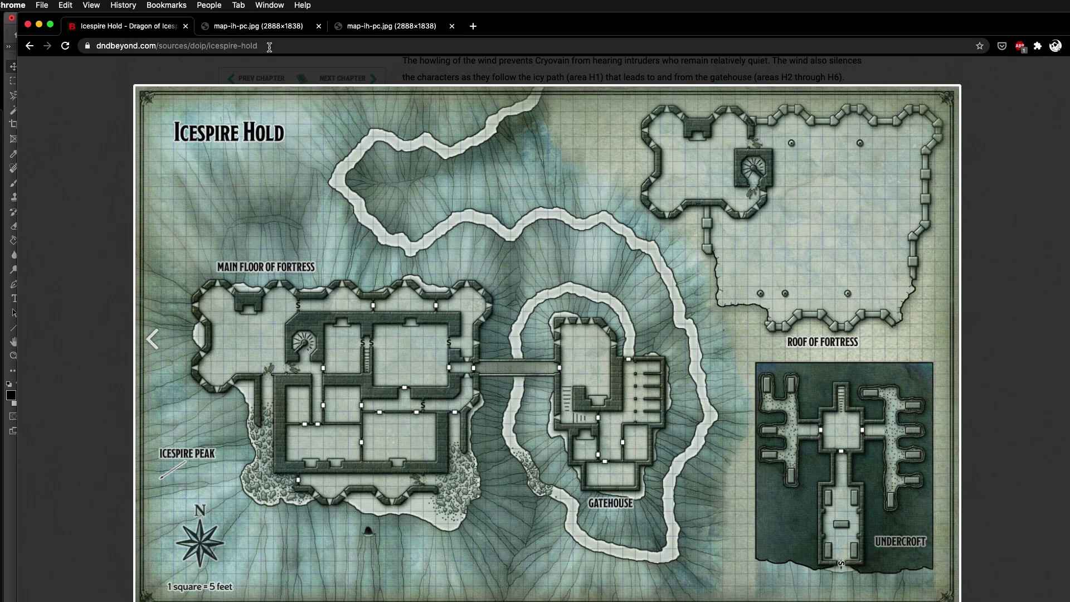
{"action": "right_click", "coordinate": [350, 218]}
{"action": "left_click", "coordinate": [395, 231]}
Copy the full-size map-ih-pc.jpg image to the clipboard and switch to Photoshop
{"action": "left_click", "coordinate": [391, 27]}
{"action": "right_click", "coordinate": [382, 239]}
{"action": "left_click", "coordinate": [436, 282]}
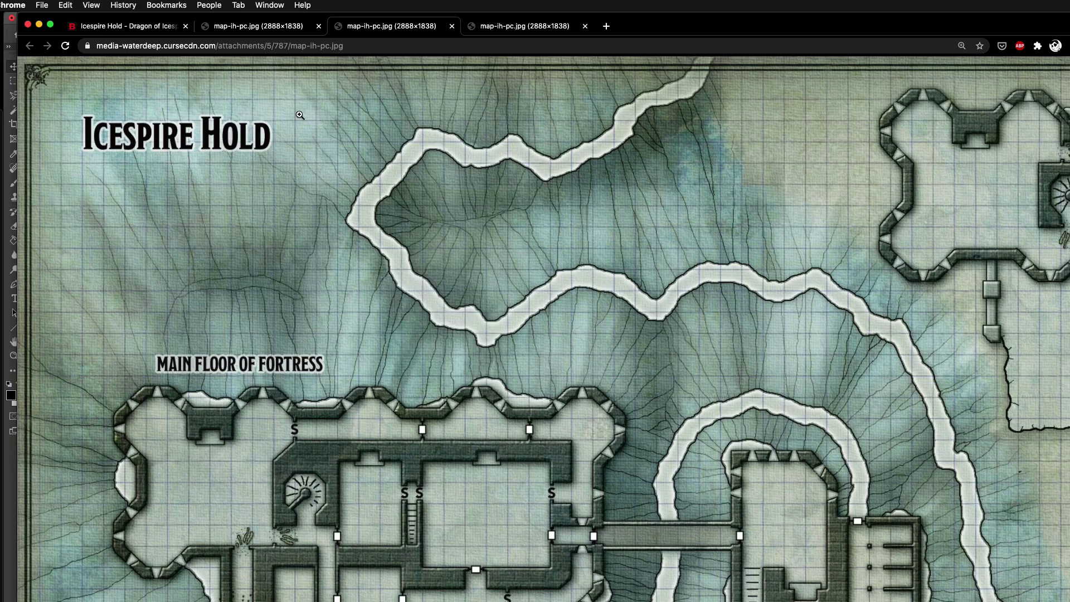
{"action": "key", "text": "super+Tab"}
{"action": "key", "text": "super+Tab"}
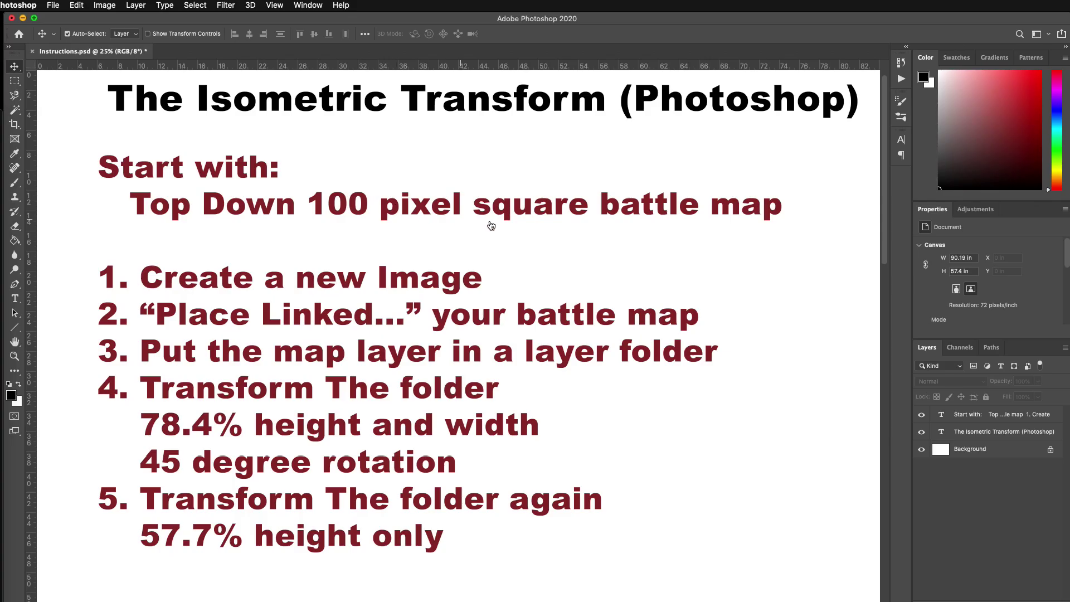
Create a 2888 x 1838 px document from the Clipboard preset and paste the map into it
{"action": "key", "text": "super+n"}
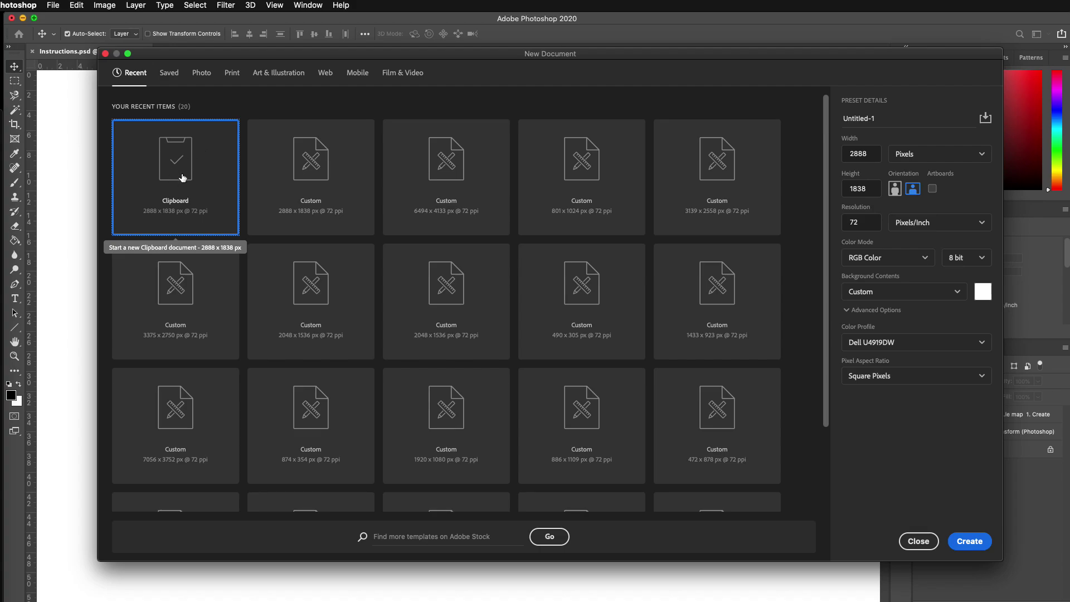
{"action": "double_click", "coordinate": [151, 192]}
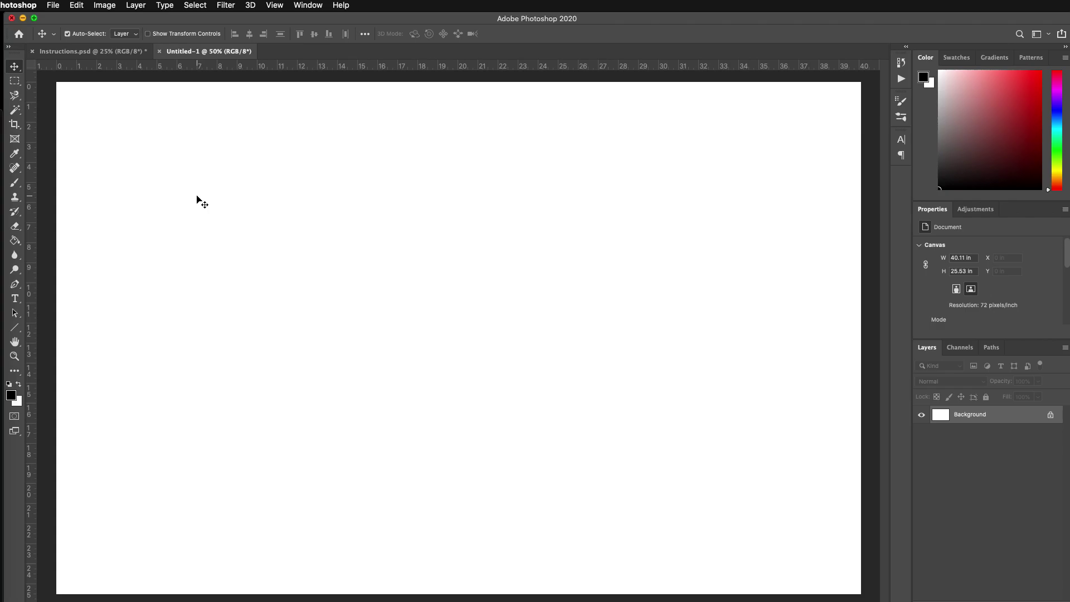
{"action": "key", "text": "super+v"}
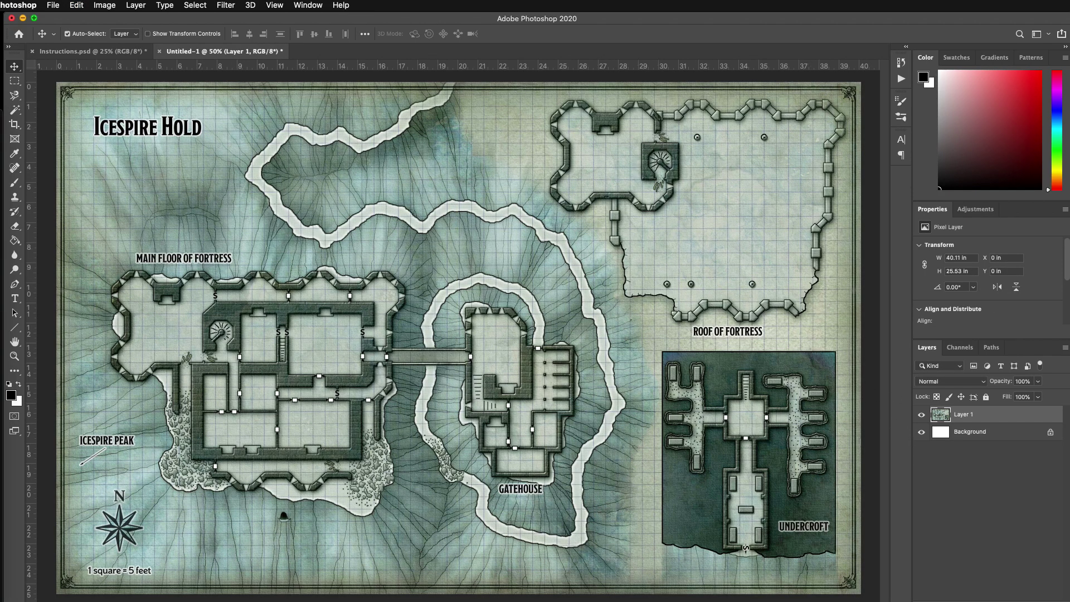
Save the document in Photoshop format as "top down" in the photoshop basics folder, with Maximize Compatibility on
{"action": "key", "text": "super+shift+s"}
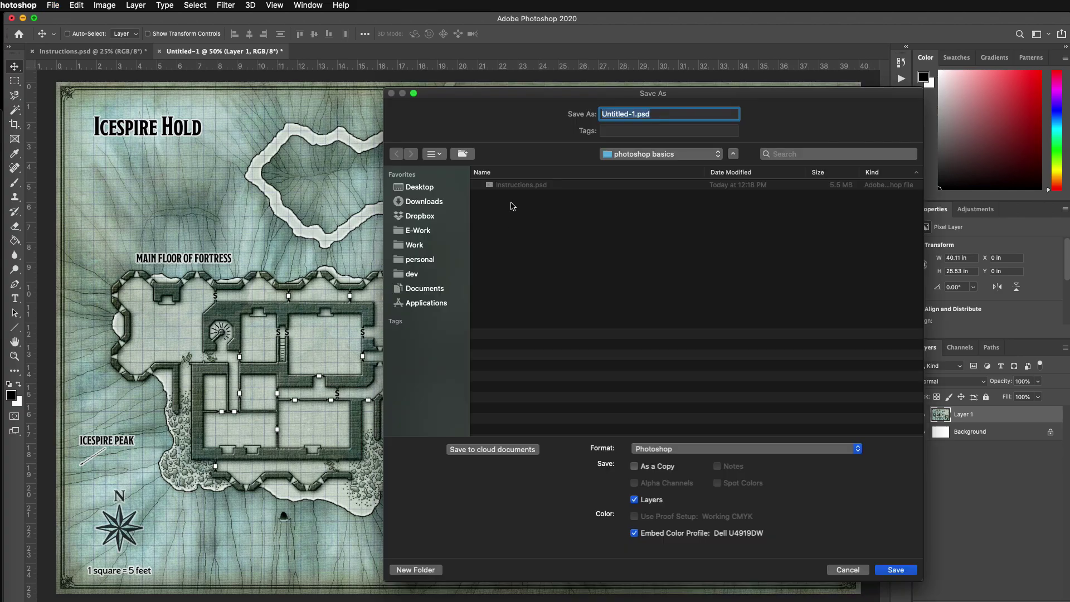
{"action": "type", "text": "top down"}
{"action": "key", "text": "Return"}
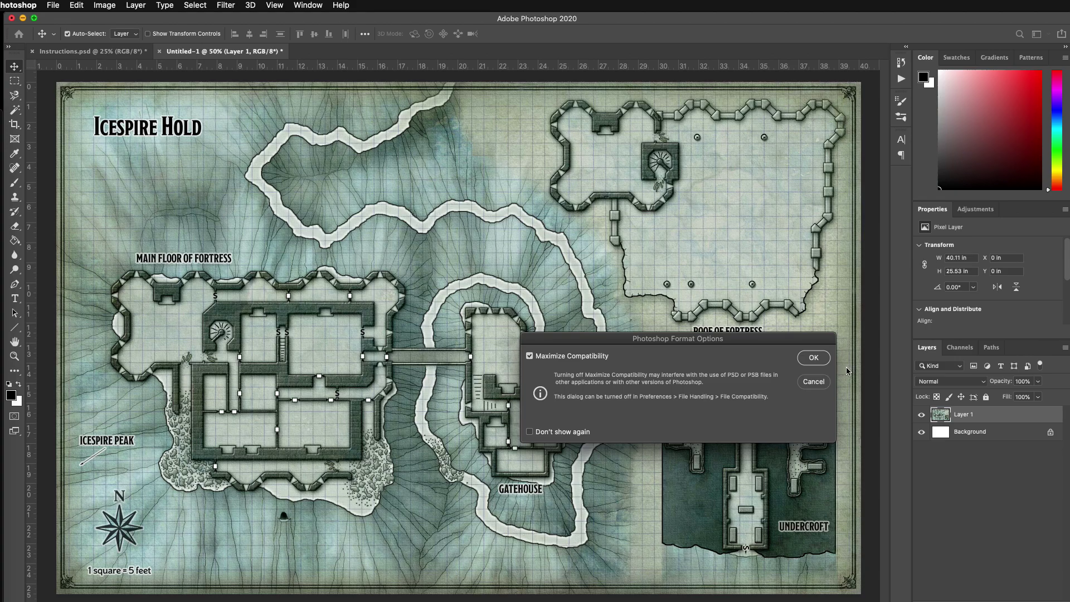
{"action": "left_click", "coordinate": [818, 359]}
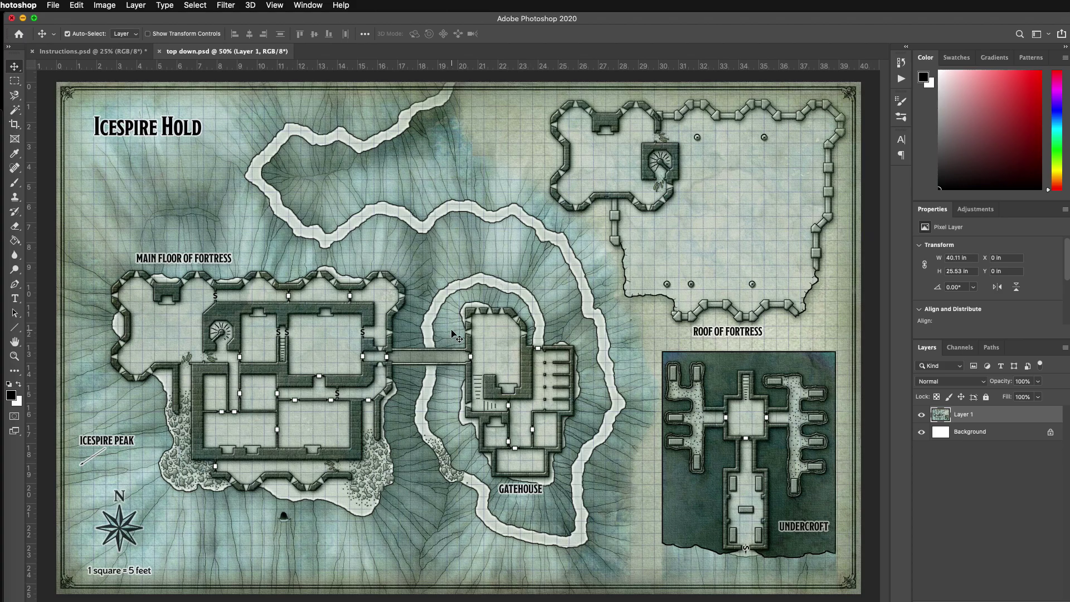
Set the grid preferences to a gridline every 100 pixels
{"action": "left_click", "coordinate": [25, 6]}
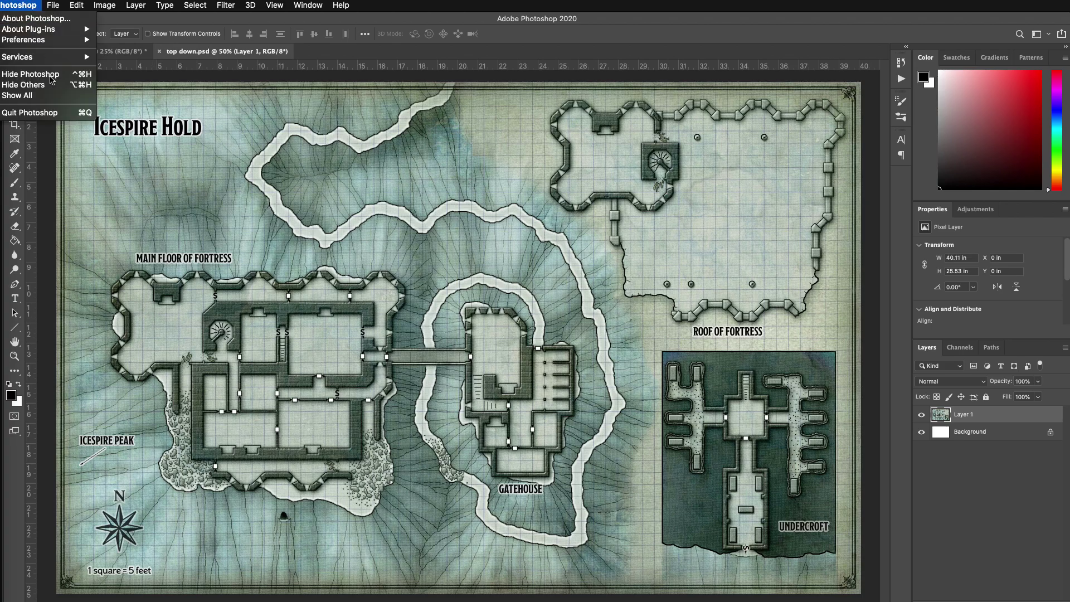
{"action": "mouse_move", "coordinate": [54, 40]}
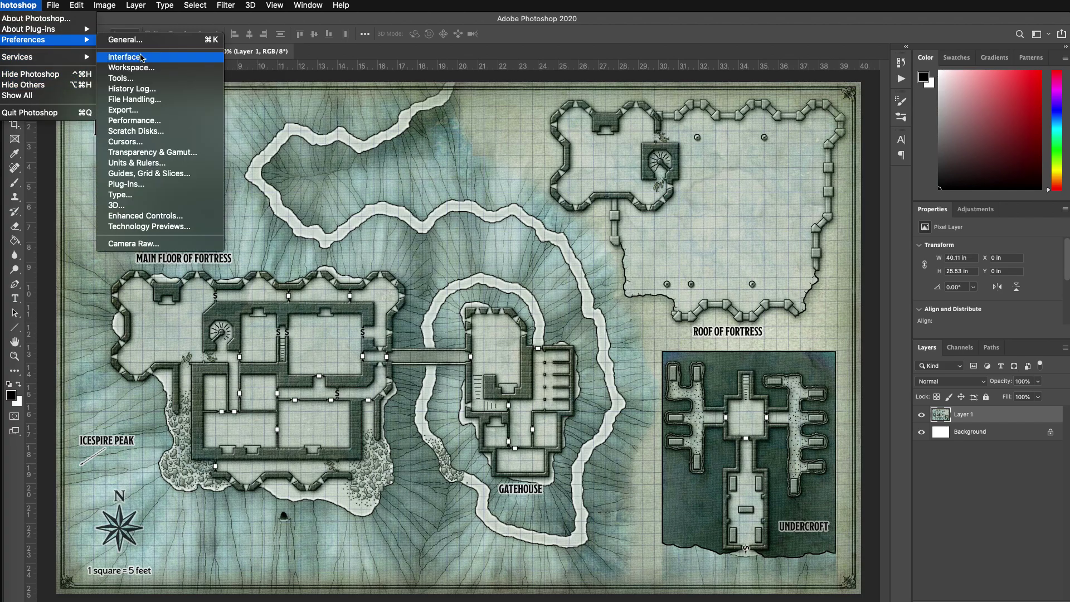
{"action": "left_click", "coordinate": [189, 182]}
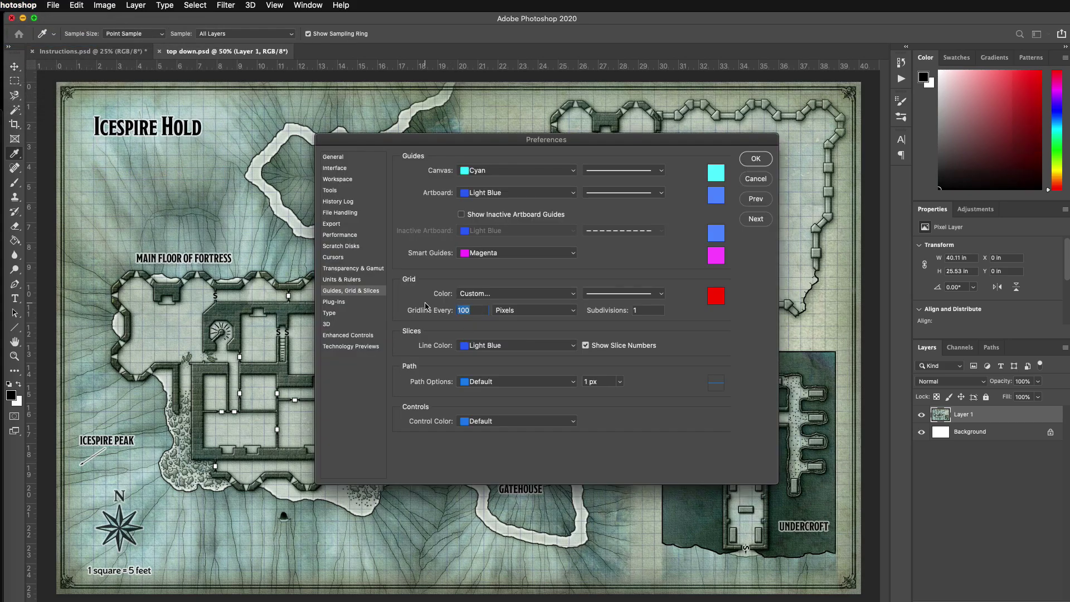
{"action": "type", "text": "100"}
{"action": "left_click", "coordinate": [755, 161]}
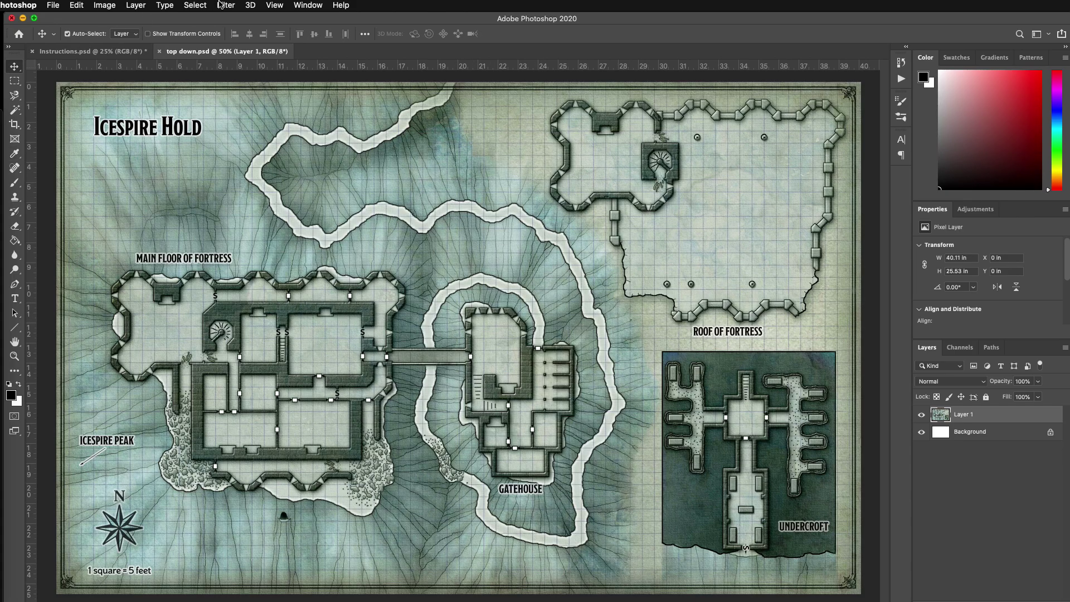
Show the grid over the map
{"action": "left_click", "coordinate": [274, 5]}
{"action": "mouse_move", "coordinate": [308, 219]}
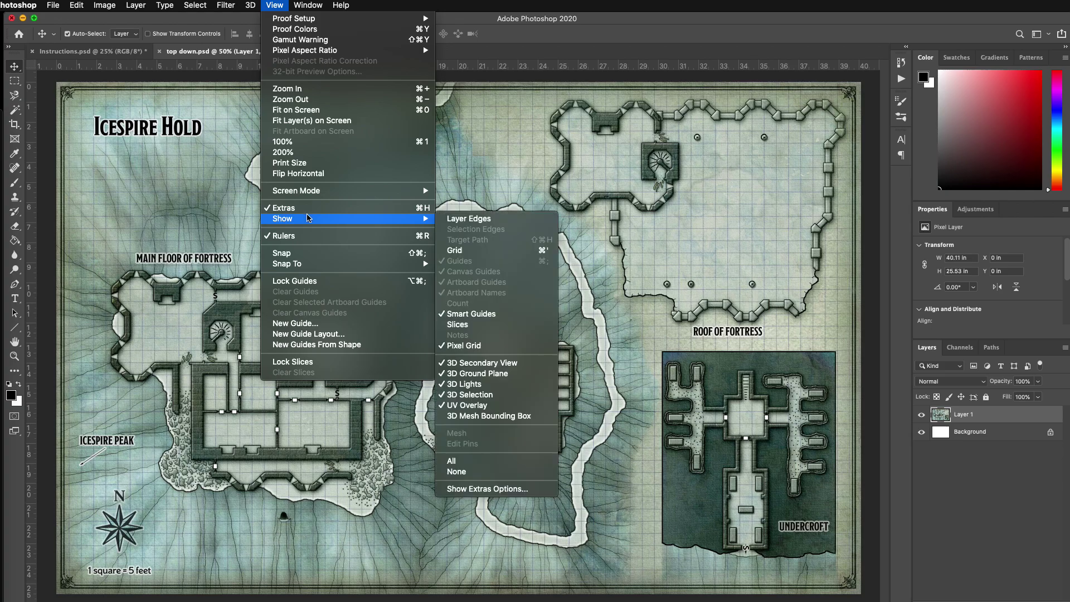
{"action": "left_click", "coordinate": [467, 254]}
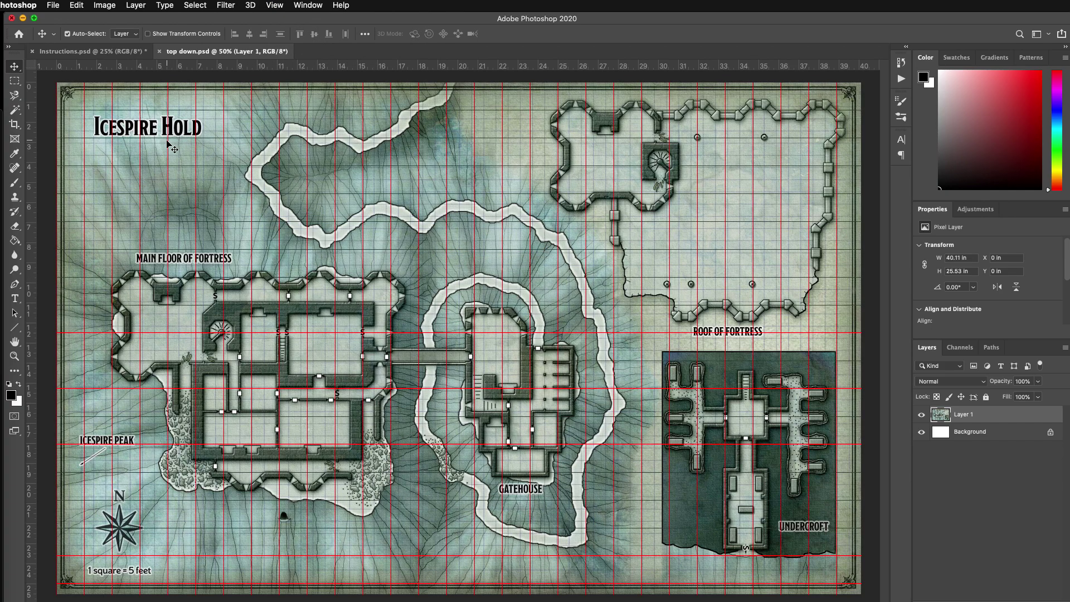
Measure the width of one map square below the Icespire Hold title with the Ruler tool
{"action": "left_click", "coordinate": [92, 138], "text": "super"}
{"action": "left_click", "coordinate": [91, 137], "text": "super"}
{"action": "left_click", "coordinate": [91, 138], "text": "super"}
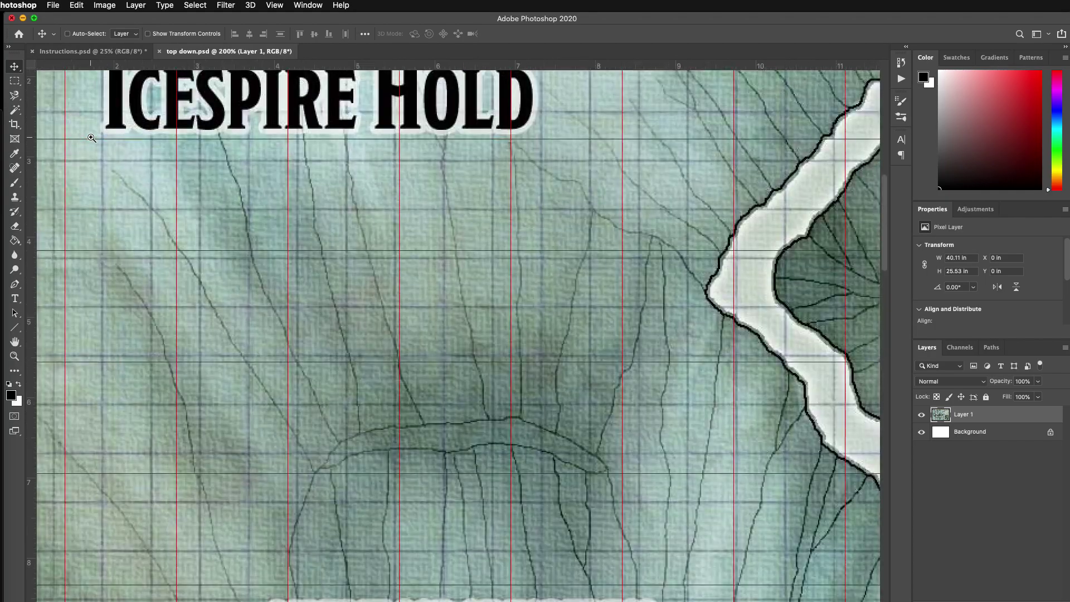
{"action": "left_click_drag", "start_coordinate": [108, 172], "coordinate": [305, 217]}
{"action": "scroll", "coordinate": [304, 211], "scroll_direction": "up", "scroll_amount": 4}
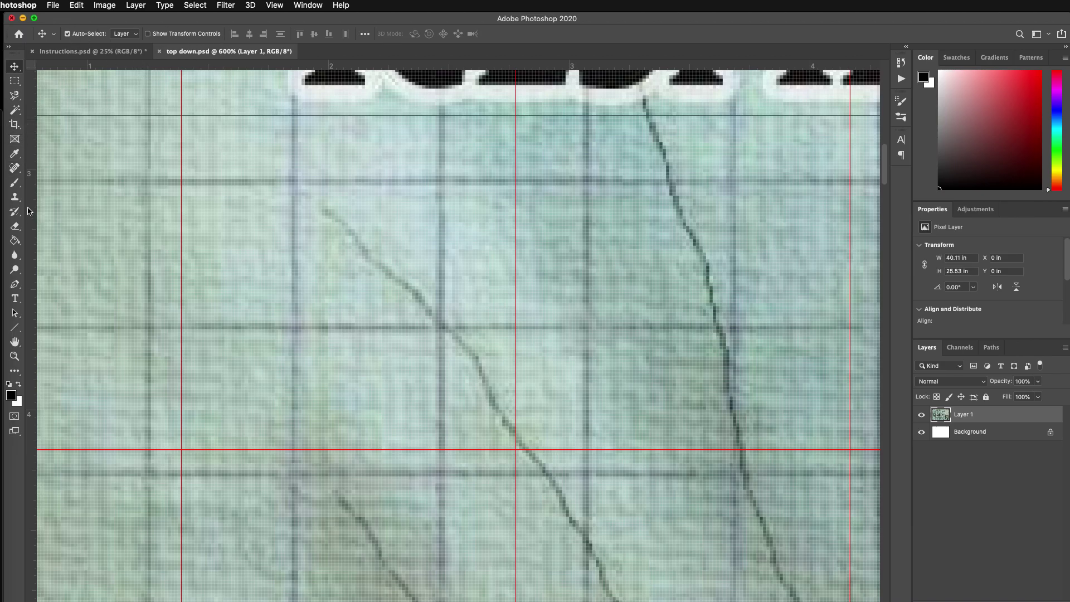
{"action": "right_click", "coordinate": [15, 157]}
{"action": "left_click", "coordinate": [76, 187]}
{"action": "mouse_move", "coordinate": [294, 182]}
{"action": "left_mouse_down"}
{"action": "mouse_move", "coordinate": [466, 217]}
{"action": "mouse_move", "coordinate": [447, 185]}
{"action": "mouse_move", "coordinate": [448, 201]}
{"action": "mouse_move", "coordinate": [396, 198]}
{"action": "mouse_move", "coordinate": [442, 198]}
{"action": "left_mouse_up"}
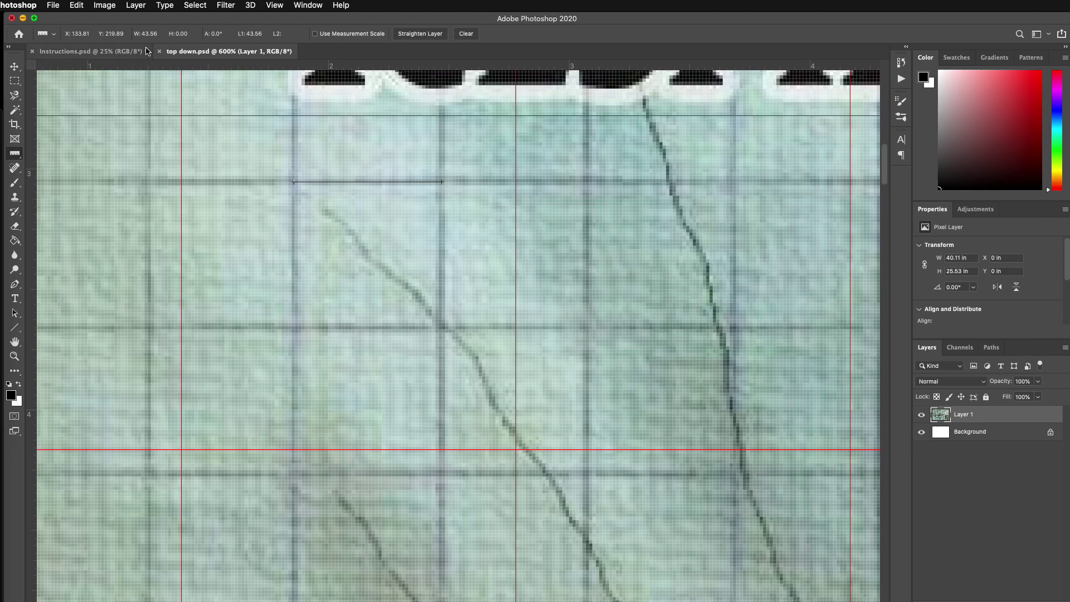
Resize the whole image proportionally to 220 percent
{"action": "left_click", "coordinate": [105, 5]}
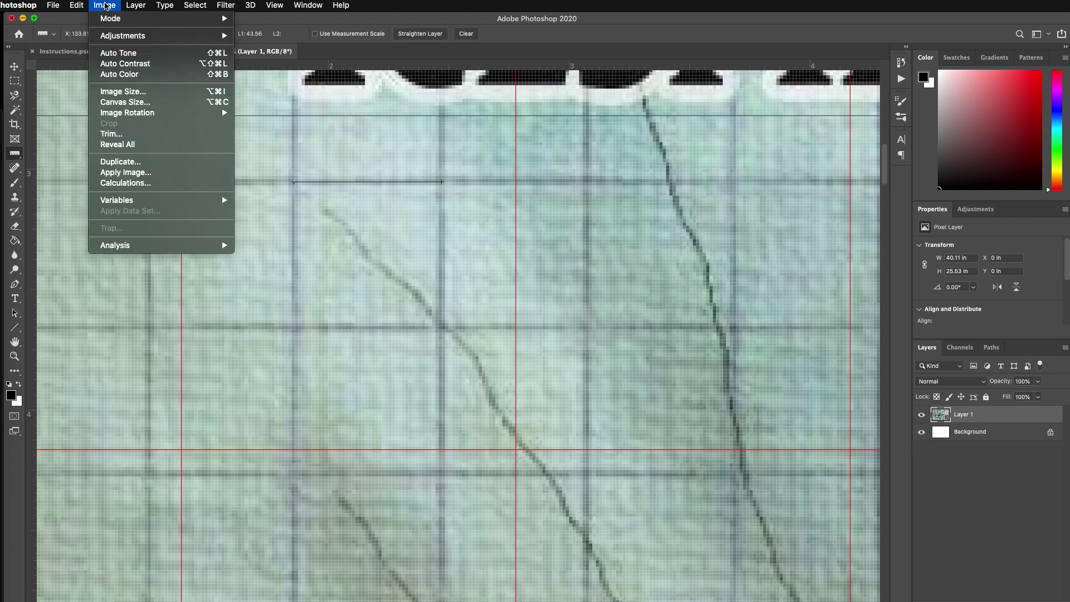
{"action": "left_click", "coordinate": [129, 92]}
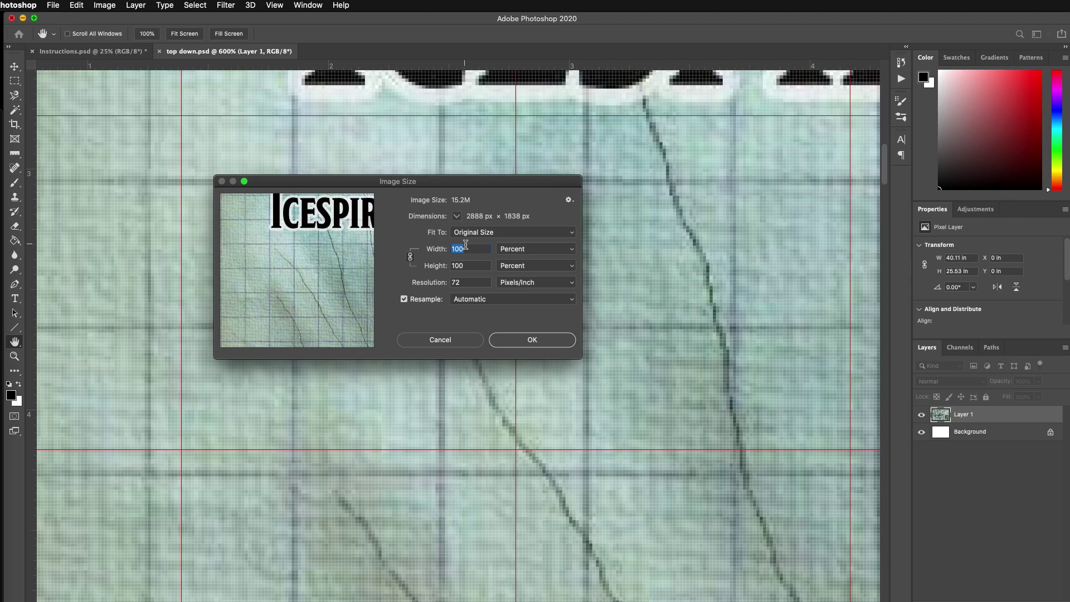
{"action": "type", "text": "220"}
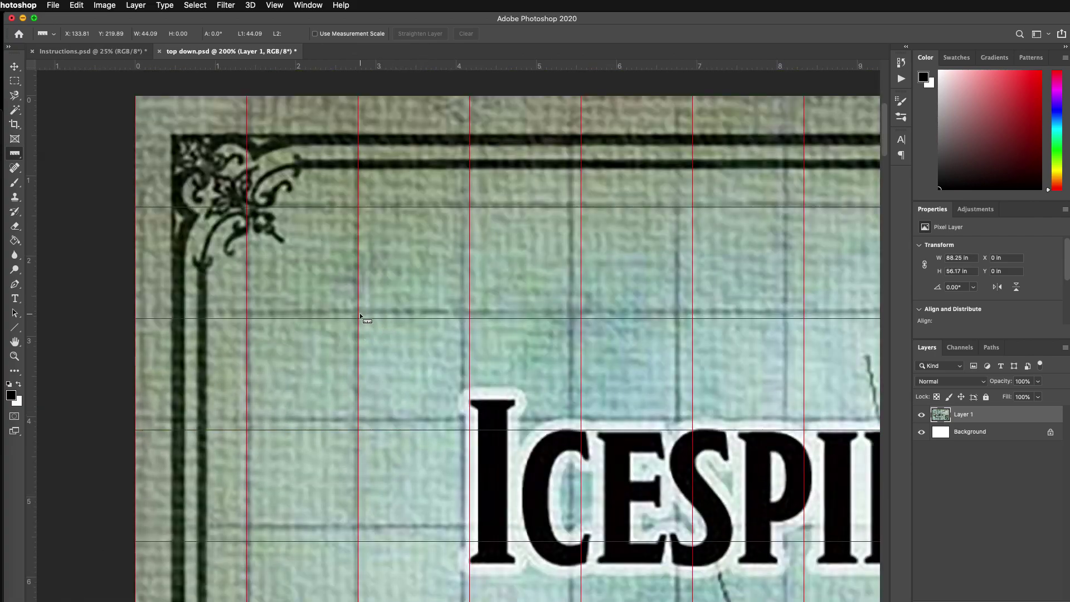
Measure the width of one square of the enlarged map near its upper-left corner
{"action": "scroll", "coordinate": [360, 313], "scroll_direction": "up", "scroll_amount": 1}
{"action": "left_click_drag", "start_coordinate": [356, 310], "coordinate": [513, 311]}
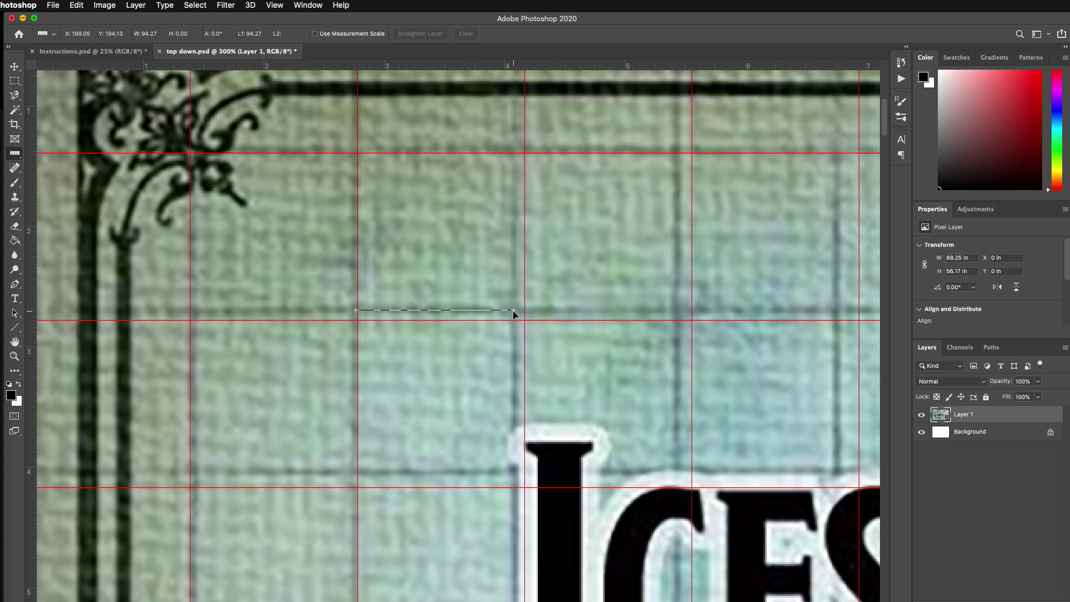
{"action": "left_click_drag", "start_coordinate": [516, 310], "coordinate": [516, 310]}
Examine how the map's own squares line up with the 100-pixel grid, from close up to the whole map
{"action": "left_click", "coordinate": [14, 66]}
{"action": "left_click", "coordinate": [515, 325], "text": "alt"}
{"action": "left_click", "coordinate": [515, 325], "text": "alt"}
{"action": "left_click", "coordinate": [516, 325], "text": "alt"}
{"action": "left_click_drag", "start_coordinate": [622, 366], "coordinate": [302, 210]}
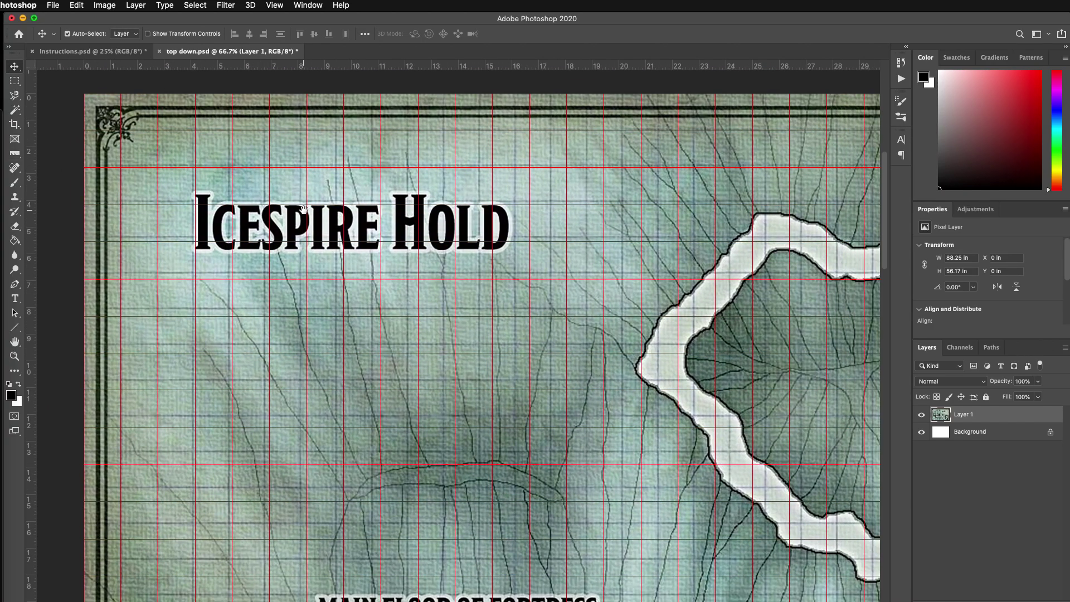
{"action": "left_click", "coordinate": [346, 260], "text": "alt"}
{"action": "left_click", "coordinate": [345, 260], "text": "alt"}
{"action": "left_click_drag", "start_coordinate": [436, 279], "coordinate": [367, 238]}
{"action": "left_click", "coordinate": [366, 240], "text": "alt"}
{"action": "left_click_drag", "start_coordinate": [406, 276], "coordinate": [324, 210]}
{"action": "scroll", "coordinate": [445, 333], "scroll_direction": "up", "scroll_amount": 6}
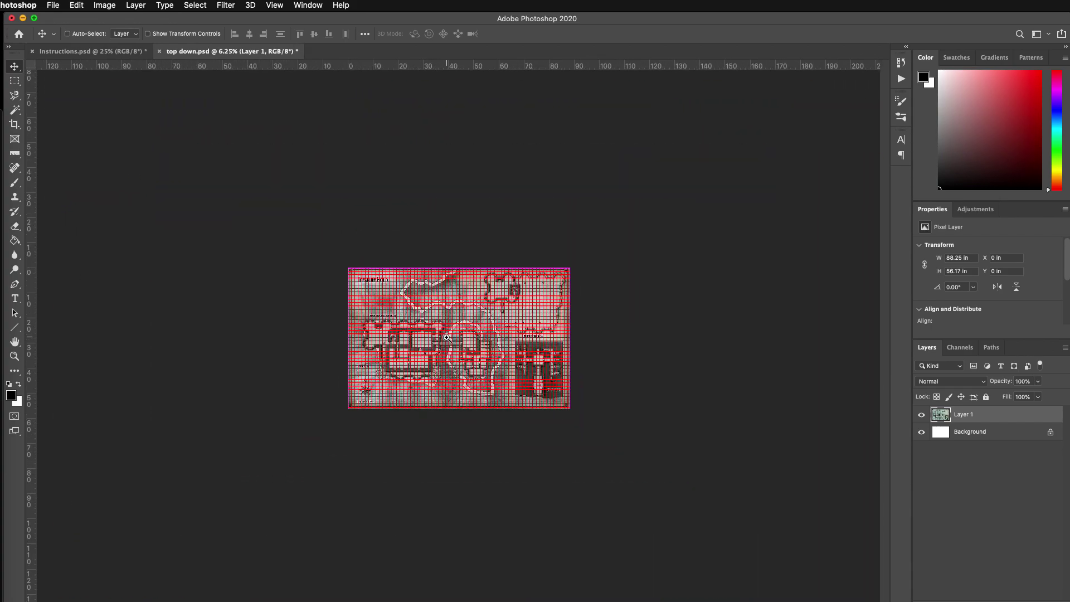
{"action": "key", "text": "super"}
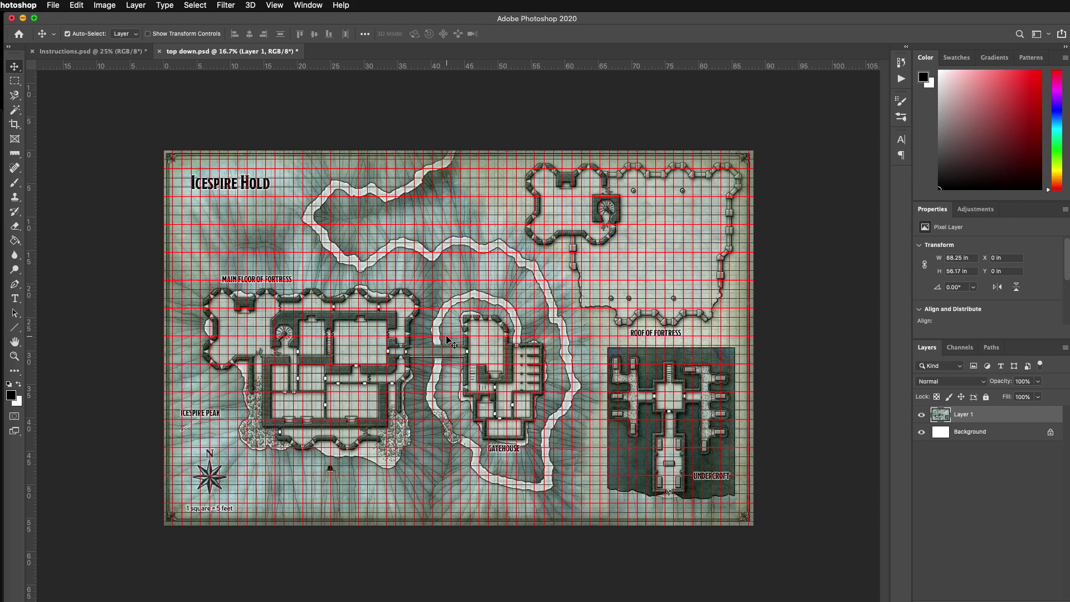
{"action": "key", "text": "super+t"}
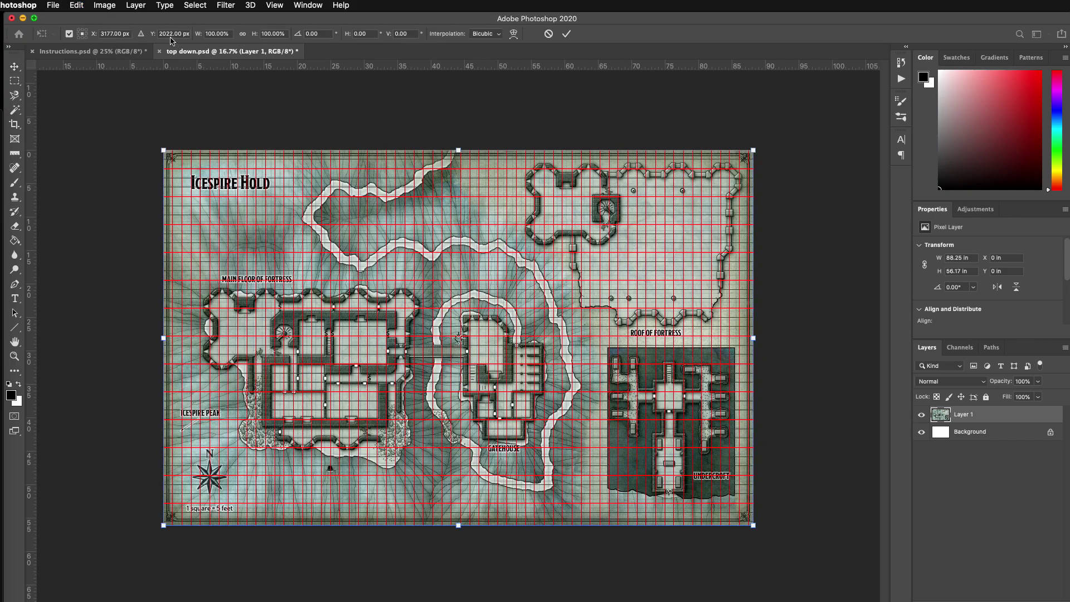
{"action": "left_click", "coordinate": [219, 35]}
{"action": "scroll", "coordinate": [219, 34], "scroll_direction": "up", "scroll_amount": 20}
{"action": "scroll", "coordinate": [220, 34], "scroll_direction": "down", "scroll_amount": 15}
{"action": "scroll", "coordinate": [222, 33], "scroll_direction": "up", "scroll_amount": 5}
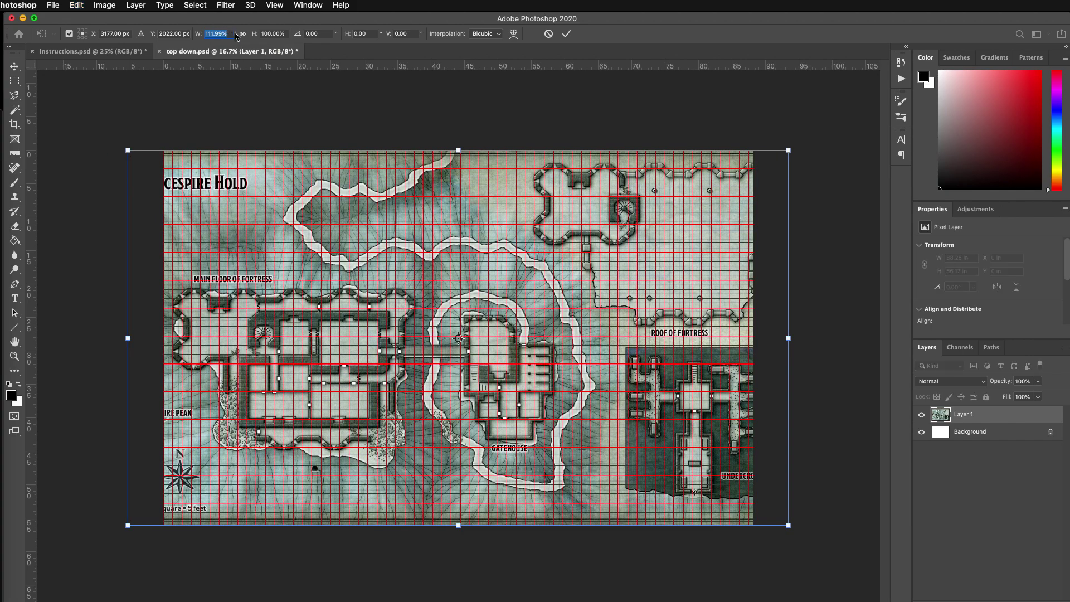
{"action": "left_click", "coordinate": [242, 34]}
{"action": "key", "text": "super+z"}
{"action": "key", "text": "super+z"}
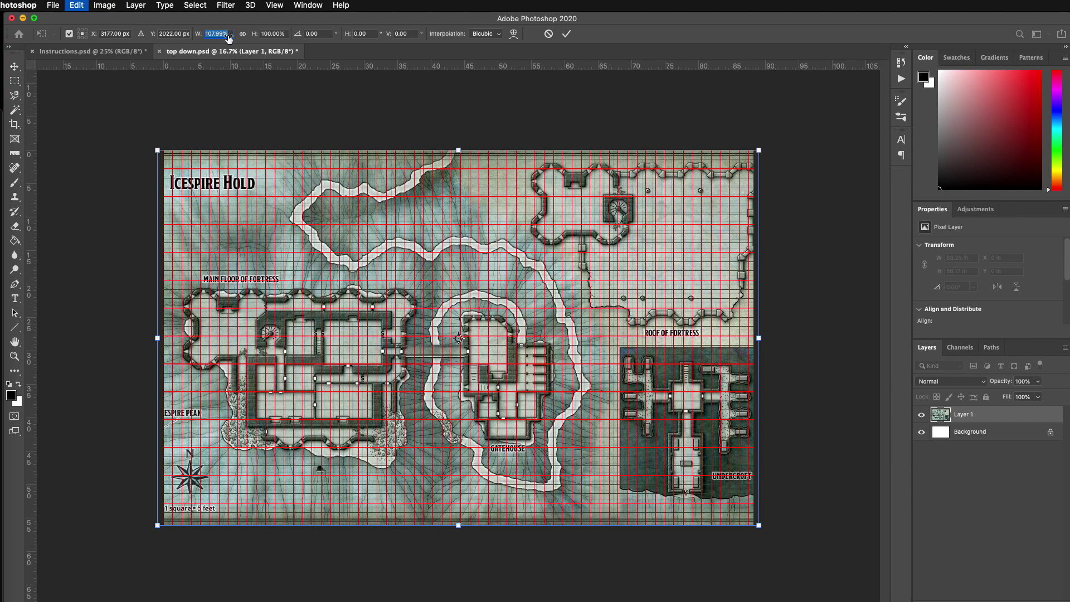
{"action": "key", "text": "Return"}
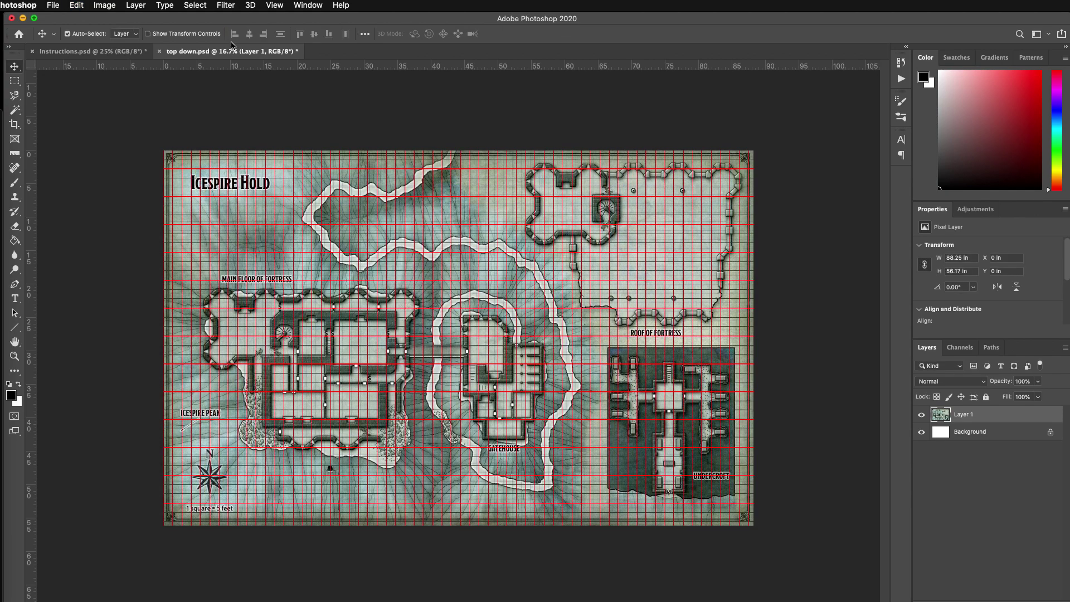
Link width and height in a free transform of the map layer
{"action": "key", "text": "super+t"}
{"action": "left_click", "coordinate": [243, 34]}
Try scaling the map layer proportionally to 126% and 92%, varying it in small increments, and return it to 100%
{"action": "double_click", "coordinate": [216, 34]}
{"action": "type", "text": "126"}
{"action": "key", "text": "Return"}
{"action": "type", "text": "92"}
{"action": "key", "text": "Return"}
{"action": "key", "text": "Up"}
{"action": "key", "text": "Up"}
{"action": "key", "text": "Up"}
{"action": "key", "text": "Up"}
{"action": "key", "text": "Up"}
{"action": "key", "text": "Up"}
{"action": "key", "text": "Up"}
{"action": "key", "text": "Up"}
{"action": "key", "text": "Up"}
{"action": "key", "text": "Up"}
{"action": "key", "text": "Up"}
{"action": "key", "text": "Up"}
{"action": "key", "text": "Up"}
{"action": "key", "text": "Up"}
{"action": "key", "text": "Up"}
{"action": "key", "text": "Up"}
{"action": "key", "text": "Up"}
{"action": "key", "text": "Up"}
{"action": "key", "text": "Up"}
{"action": "key", "text": "Up"}
{"action": "key", "text": "Down"}
{"action": "key", "text": "Down"}
{"action": "key", "text": "Down"}
{"action": "key", "text": "Down"}
{"action": "key", "text": "Down"}
{"action": "key", "text": "Down"}
{"action": "key", "text": "Down"}
{"action": "key", "text": "Down"}
{"action": "key", "text": "Down"}
{"action": "key", "text": "Down"}
{"action": "key", "text": "Down"}
{"action": "key", "text": "Down"}
{"action": "key", "text": "Down"}
{"action": "key", "text": "Down"}
{"action": "key", "text": "Down"}
{"action": "key", "text": "Down"}
{"action": "key", "text": "Down"}
{"action": "key", "text": "Down"}
{"action": "key", "text": "Down"}
{"action": "key", "text": "Down"}
{"action": "key", "text": "Down"}
{"action": "key", "text": "Down"}
{"action": "key", "text": "Up"}
{"action": "key", "text": "Up"}
{"action": "key", "text": "Up"}
{"action": "key", "text": "Up"}
{"action": "key", "text": "Up"}
{"action": "key", "text": "Up"}
{"action": "key", "text": "Up"}
{"action": "key", "text": "Up"}
{"action": "key", "text": "Up"}
{"action": "key", "text": "Up"}
{"action": "key", "text": "Up"}
{"action": "key", "text": "Up"}
{"action": "key", "text": "Up"}
{"action": "key", "text": "Up"}
{"action": "key", "text": "Up"}
{"action": "key", "text": "Up"}
{"action": "key", "text": "Up"}
{"action": "key", "text": "Up"}
{"action": "key", "text": "Up"}
{"action": "key", "text": "Up"}
{"action": "key", "text": "Down"}
{"action": "key", "text": "Down"}
{"action": "key", "text": "Down"}
{"action": "key", "text": "Down"}
{"action": "key", "text": "Down"}
{"action": "key", "text": "Down"}
{"action": "key", "text": "Down"}
{"action": "key", "text": "Down"}
{"action": "key", "text": "Down"}
{"action": "key", "text": "Down"}
{"action": "key", "text": "Down"}
{"action": "key", "text": "Down"}
{"action": "key", "text": "Down"}
{"action": "key", "text": "Down"}
{"action": "key", "text": "Down"}
{"action": "key", "text": "Down"}
{"action": "type", "text": "100"}
{"action": "key", "text": "Return"}
{"action": "key", "text": "Return"}
Free-transform the map layer and shift it so one of its square corners near the title meets a gridline intersection
{"action": "key", "text": "super+t"}
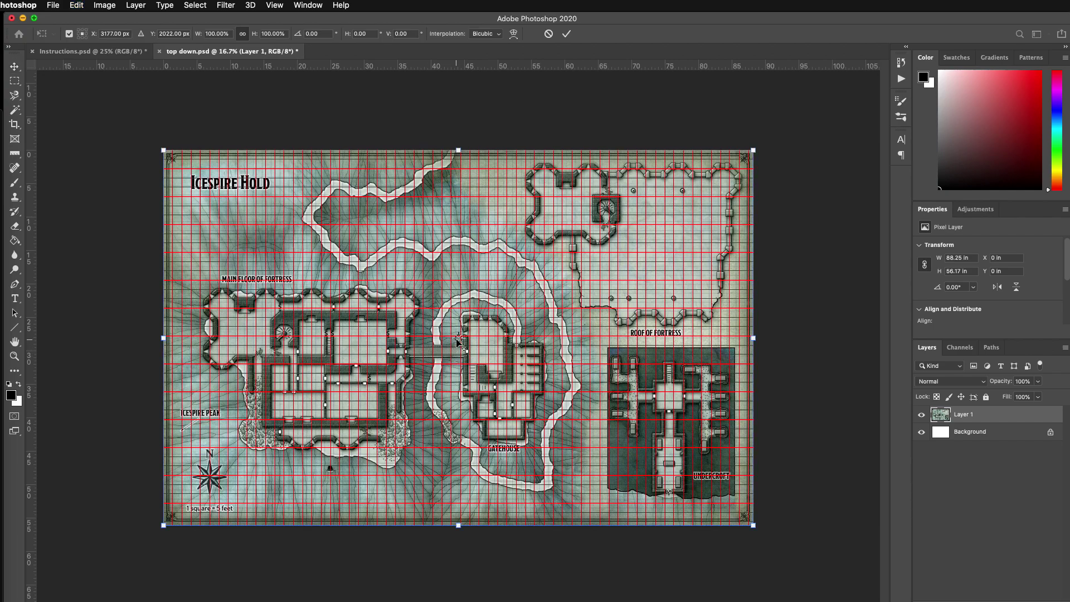
{"action": "left_click_drag", "start_coordinate": [456, 338], "coordinate": [186, 171]}
{"action": "left_click", "coordinate": [184, 170], "text": "super"}
{"action": "left_click", "coordinate": [185, 171], "text": "super"}
{"action": "left_click", "coordinate": [185, 171], "text": "super"}
{"action": "left_click", "coordinate": [185, 171], "text": "super"}
{"action": "left_click", "coordinate": [184, 170], "text": "super"}
{"action": "left_click", "coordinate": [184, 170], "text": "super"}
{"action": "left_click", "coordinate": [184, 170], "text": "super"}
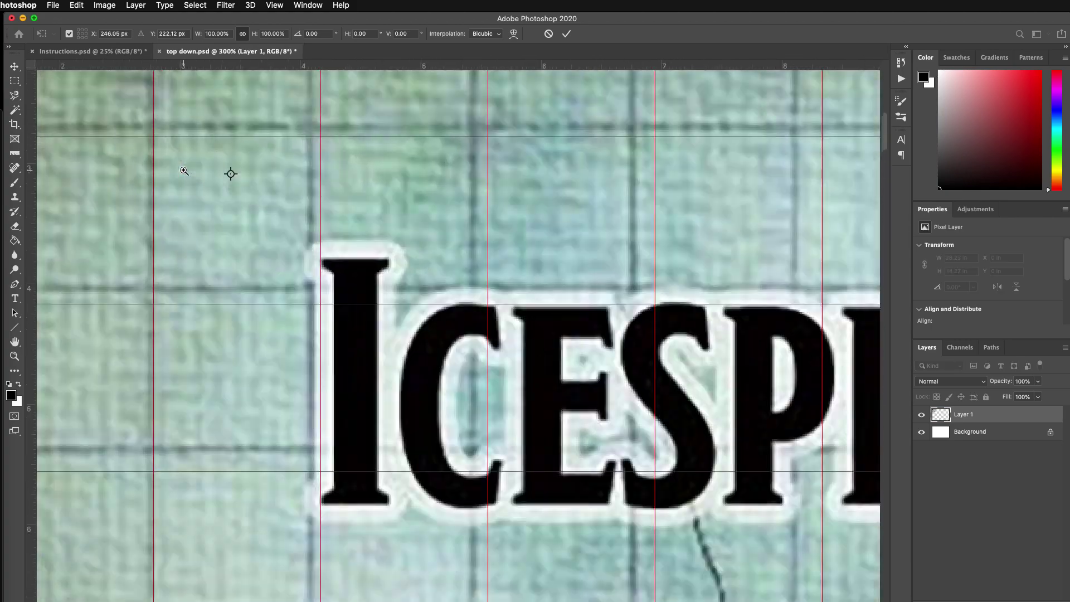
{"action": "left_click_drag", "start_coordinate": [305, 170], "coordinate": [415, 210]}
{"action": "left_click_drag", "start_coordinate": [346, 238], "coordinate": [281, 219]}
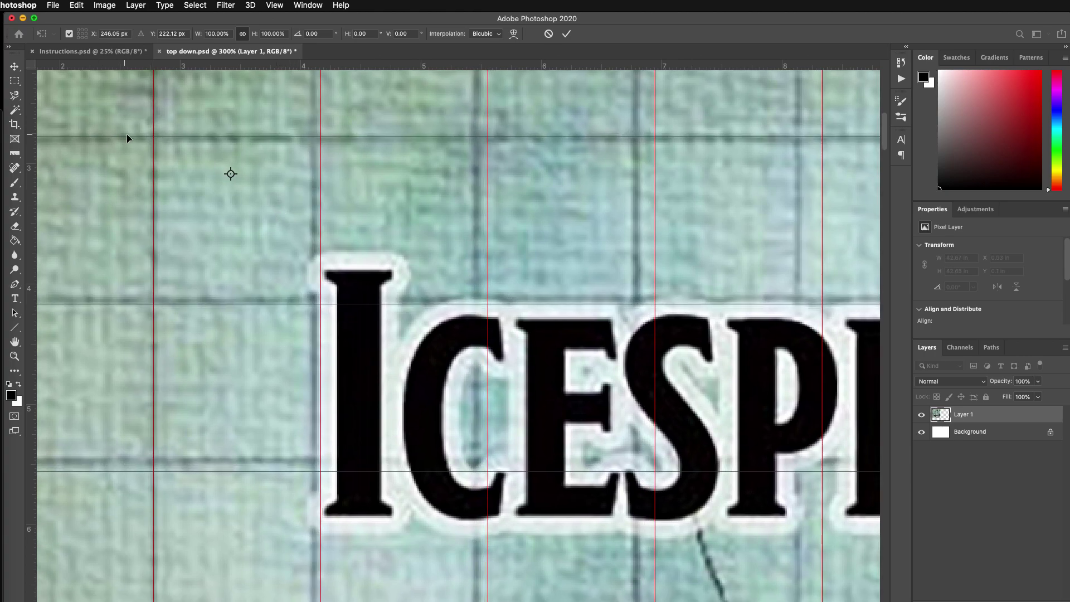
Place the transform's reference point on the gridline intersection near the title and scale the map layer proportionally to 104%
{"action": "left_click_drag", "start_coordinate": [230, 174], "coordinate": [153, 137]}
{"action": "left_click", "coordinate": [224, 35]}
{"action": "scroll", "coordinate": [226, 34], "scroll_direction": "up", "scroll_amount": 13}
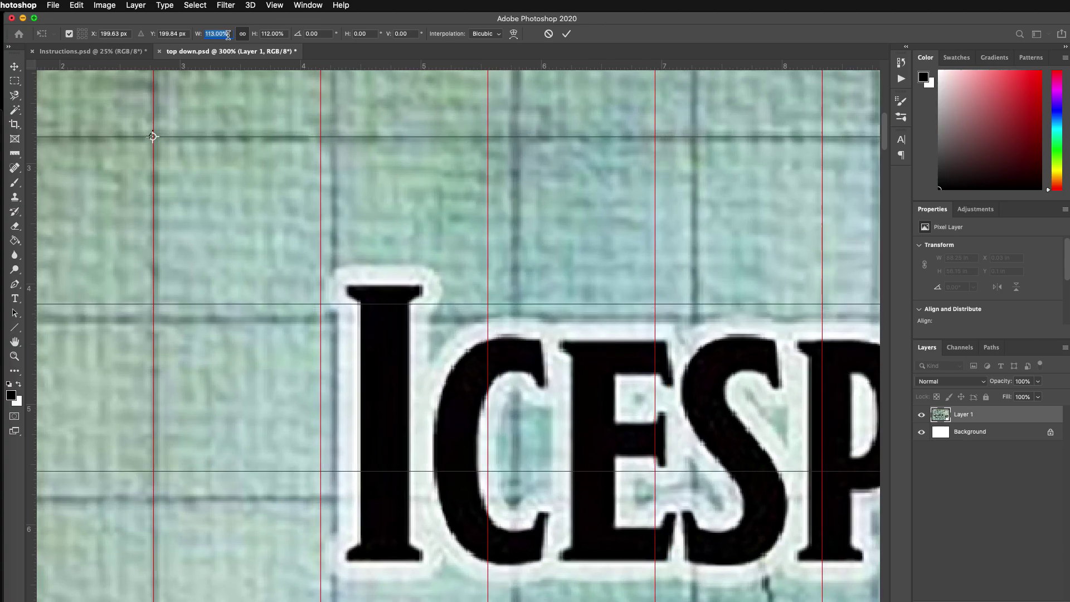
{"action": "left_click_drag", "start_coordinate": [228, 36], "coordinate": [224, 36]}
{"action": "key", "text": "Down"}
{"action": "key", "text": "Down"}
{"action": "key", "text": "Down"}
{"action": "key", "text": "Down"}
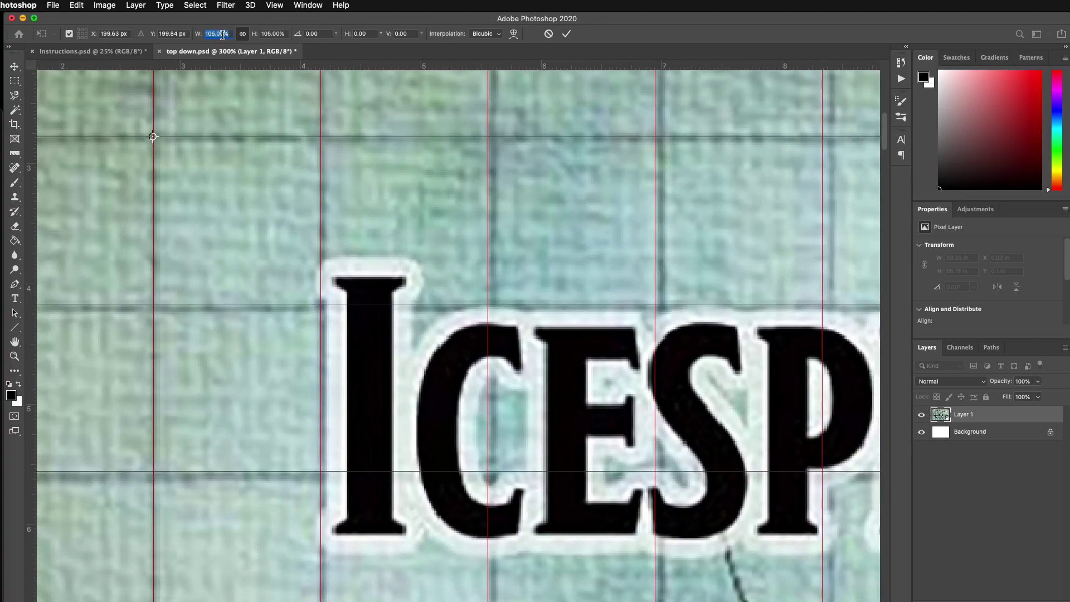
{"action": "key", "text": "Down"}
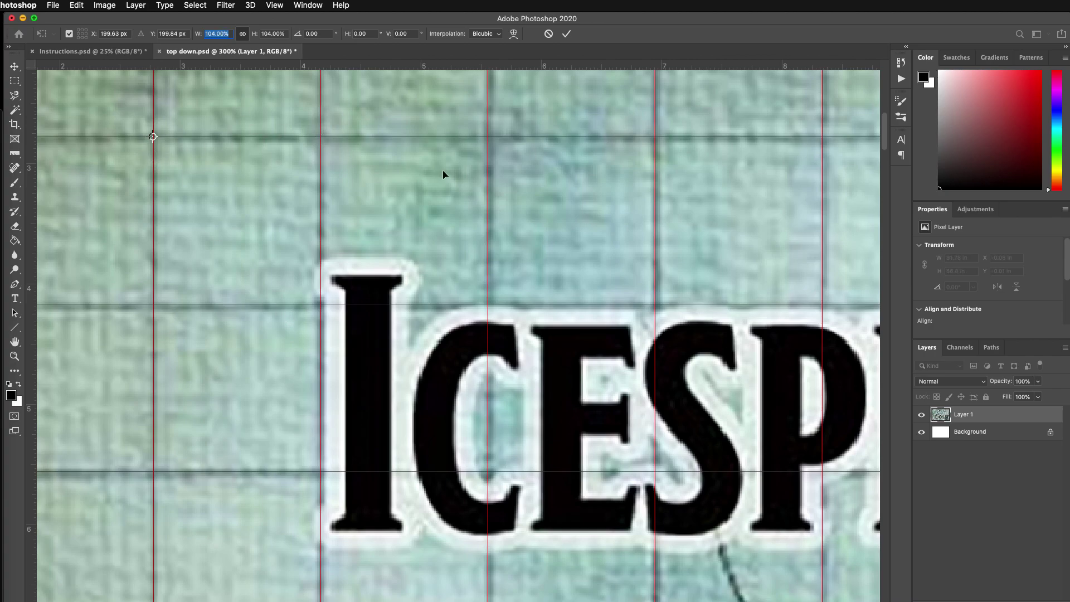
{"action": "key", "text": "BackSpace"}
Check the scaled map's squares against the gridlines from the title area across the map's upper part
{"action": "left_click_drag", "start_coordinate": [804, 223], "coordinate": [421, 247]}
{"action": "left_click_drag", "start_coordinate": [758, 238], "coordinate": [290, 232]}
{"action": "left_click_drag", "start_coordinate": [780, 215], "coordinate": [584, 225]}
{"action": "scroll", "coordinate": [583, 224], "scroll_direction": "down", "scroll_amount": 3}
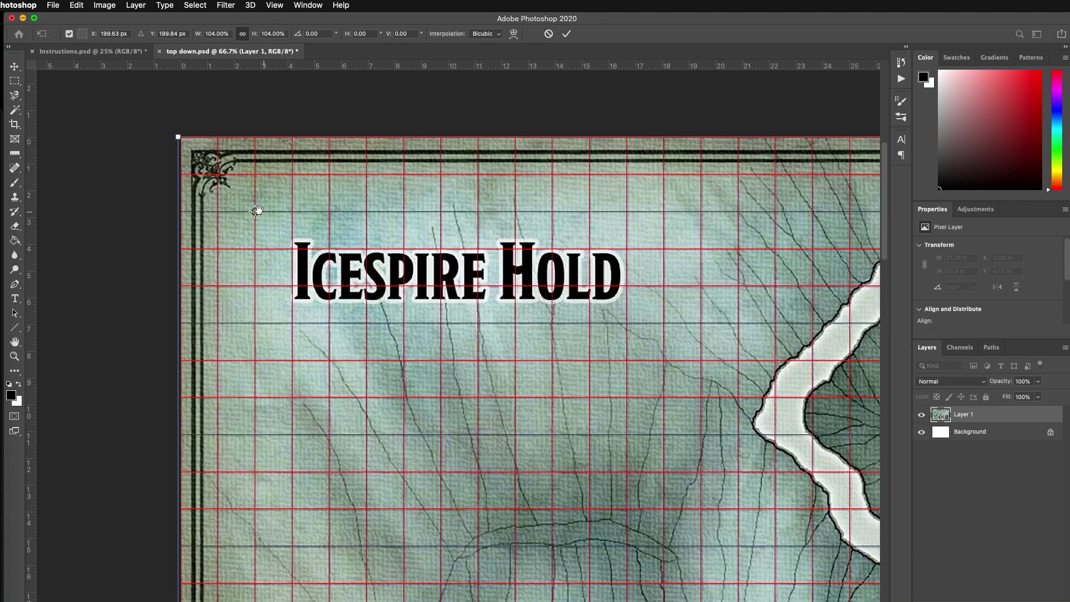
{"action": "left_click_drag", "start_coordinate": [778, 224], "coordinate": [613, 217]}
{"action": "scroll", "coordinate": [613, 216], "scroll_direction": "right", "scroll_amount": 17}
{"action": "scroll", "coordinate": [444, 238], "scroll_direction": "right", "scroll_amount": 17}
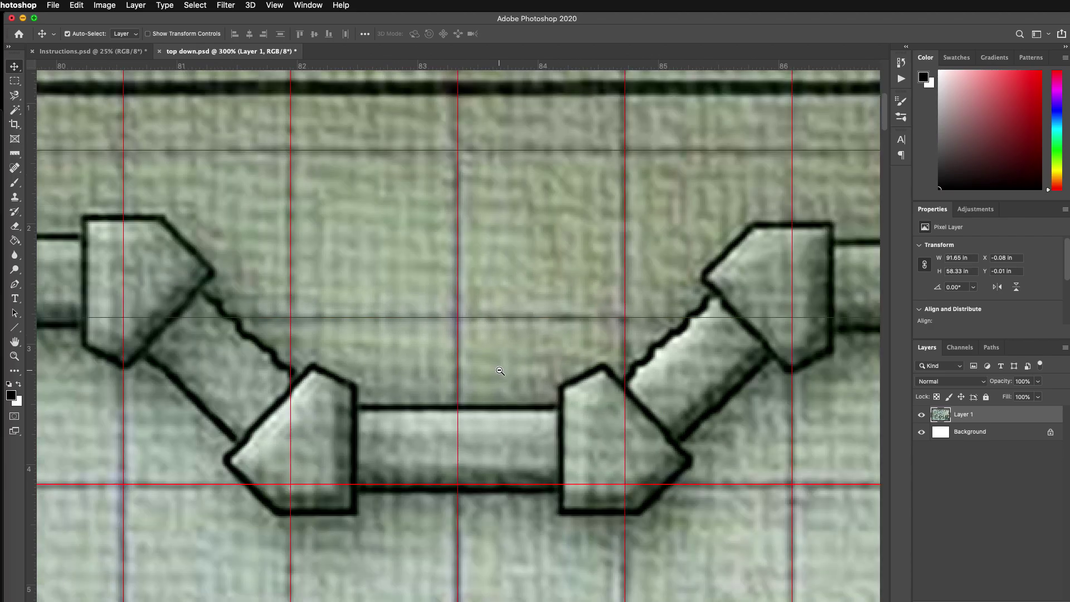
{"action": "left_click", "coordinate": [499, 371], "text": "alt"}
{"action": "left_click", "coordinate": [499, 370], "text": "alt"}
Examine the grid alignment at the upper-right fortress walls, the undercroft and the gatehouse
{"action": "left_click_drag", "start_coordinate": [496, 388], "coordinate": [494, 201]}
{"action": "left_click", "coordinate": [505, 383], "text": "alt"}
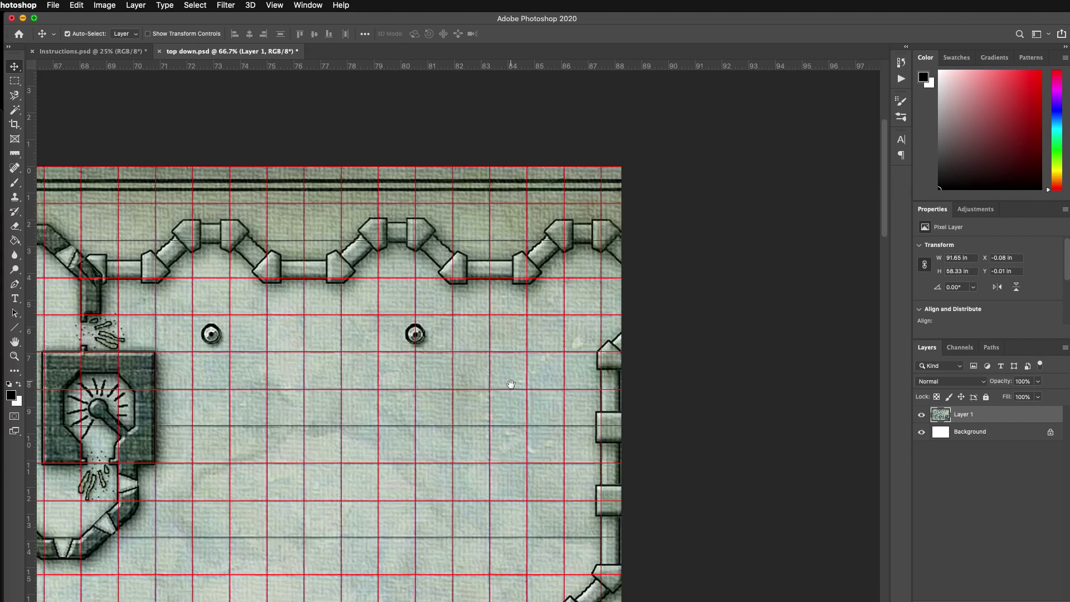
{"action": "scroll", "coordinate": [512, 397], "scroll_direction": "down", "scroll_amount": 15}
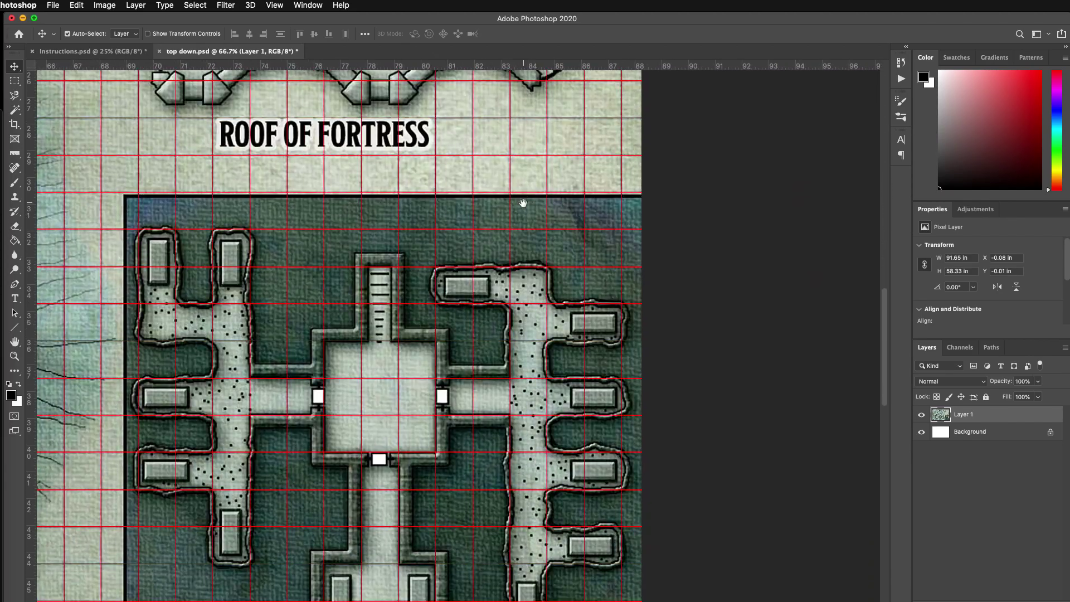
{"action": "scroll", "coordinate": [523, 204], "scroll_direction": "down", "scroll_amount": 12}
{"action": "scroll", "coordinate": [522, 204], "scroll_direction": "left", "scroll_amount": 2}
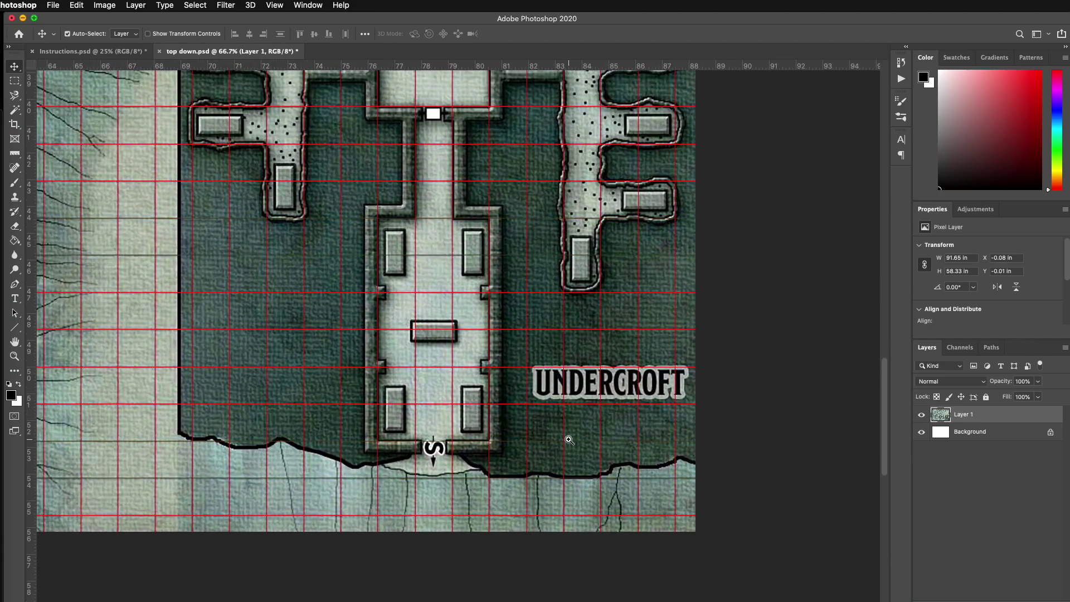
{"action": "left_click", "coordinate": [569, 440]}
{"action": "left_click", "coordinate": [563, 495], "text": "alt"}
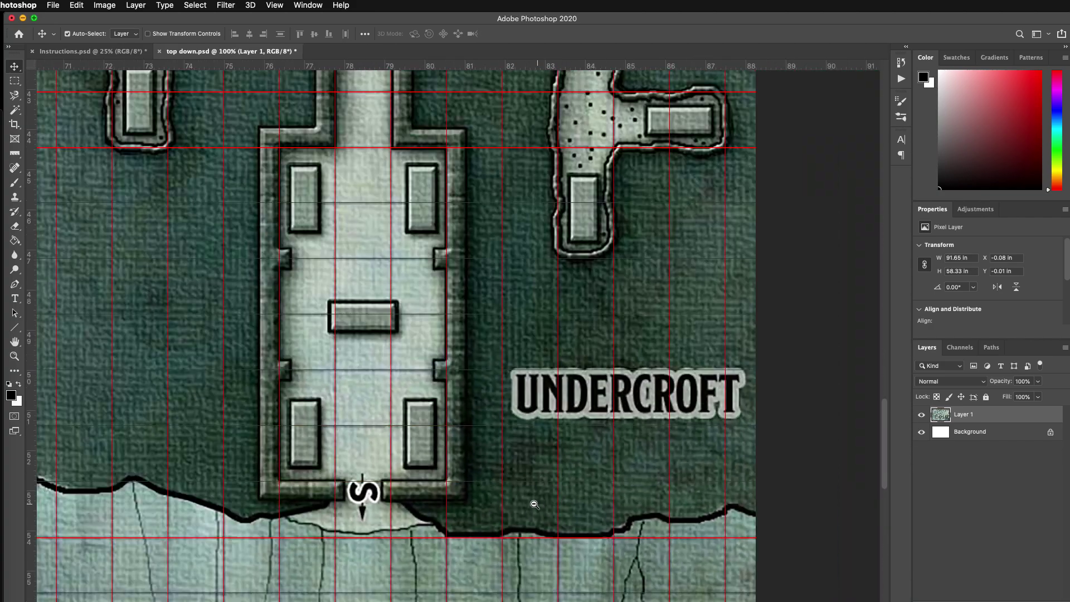
{"action": "left_click", "coordinate": [490, 470], "text": "alt"}
{"action": "left_click", "coordinate": [455, 408], "text": "alt"}
{"action": "left_click", "coordinate": [424, 386], "text": "alt"}
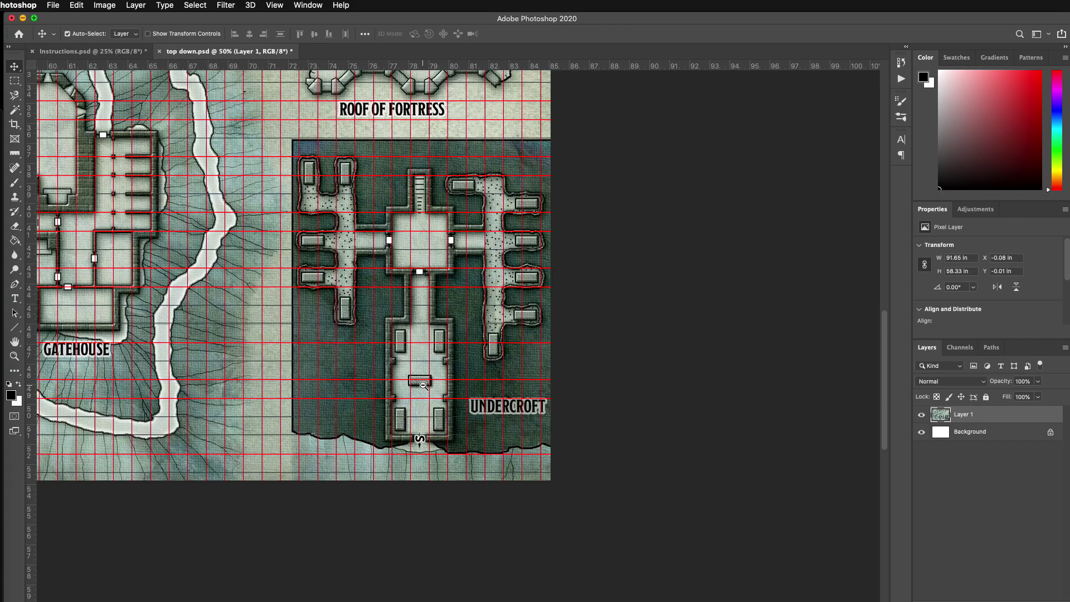
{"action": "left_click_drag", "start_coordinate": [379, 335], "coordinate": [674, 485]}
{"action": "left_click", "coordinate": [478, 382], "text": "alt"}
{"action": "left_click_drag", "start_coordinate": [383, 277], "coordinate": [548, 374]}
{"action": "left_click_drag", "start_coordinate": [437, 270], "coordinate": [464, 261]}
Save the top-down map document and hide its grid overlay, with the whole map in view
{"action": "key", "text": "ctrl+s"}
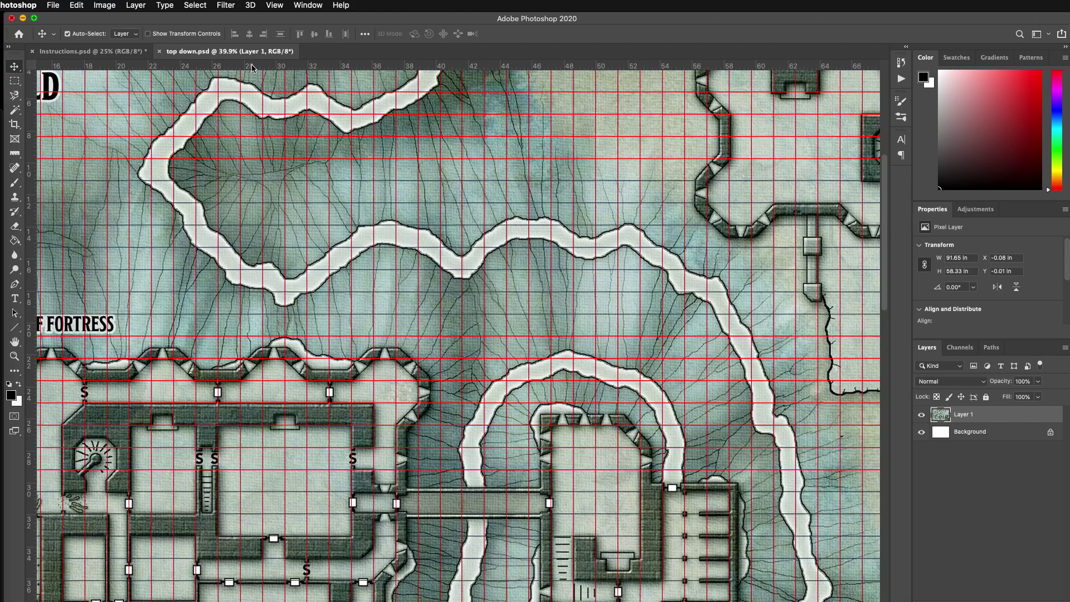
{"action": "left_click", "coordinate": [271, 5]}
{"action": "mouse_move", "coordinate": [333, 224]}
{"action": "left_click", "coordinate": [479, 254]}
{"action": "left_click", "coordinate": [347, 253], "text": "alt"}
{"action": "left_click", "coordinate": [344, 252], "text": "alt"}
{"action": "left_click", "coordinate": [342, 253], "text": "alt"}
{"action": "left_click", "coordinate": [343, 253], "text": "alt"}
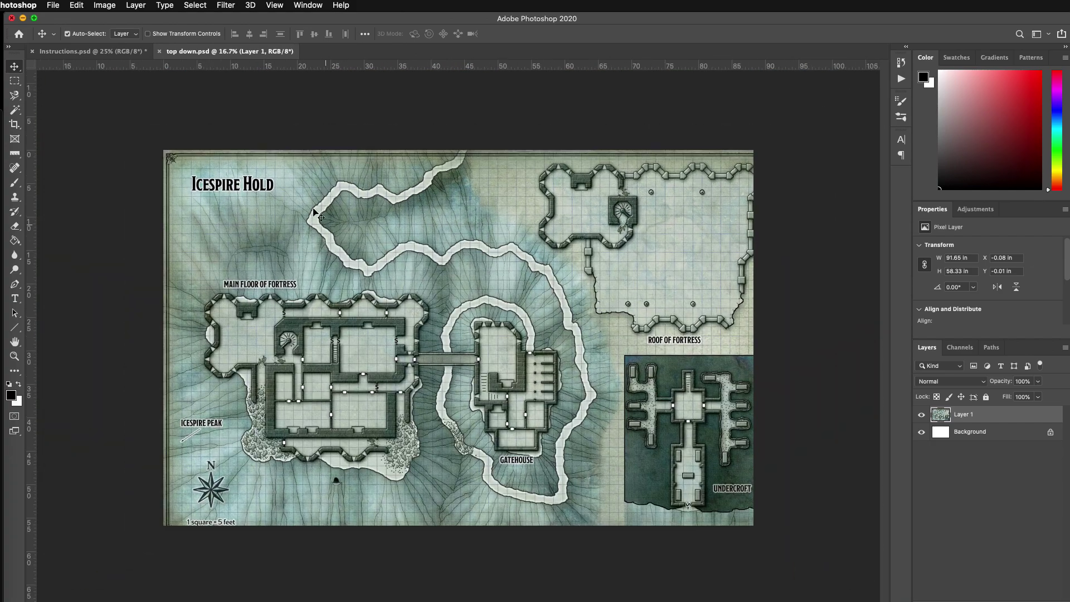
Check the written instructions, copy the entire map, and create a new 6354 x 4044 pixel document at 72 ppi from the clipboard size
{"action": "left_click", "coordinate": [100, 52]}
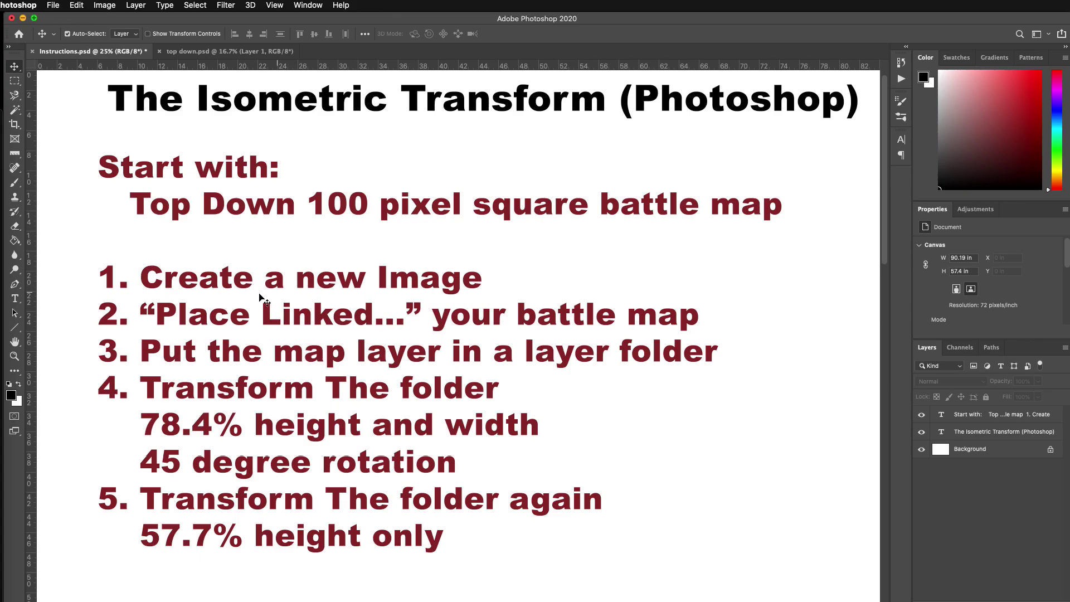
{"action": "left_click", "coordinate": [227, 51]}
{"action": "key", "text": "super+a"}
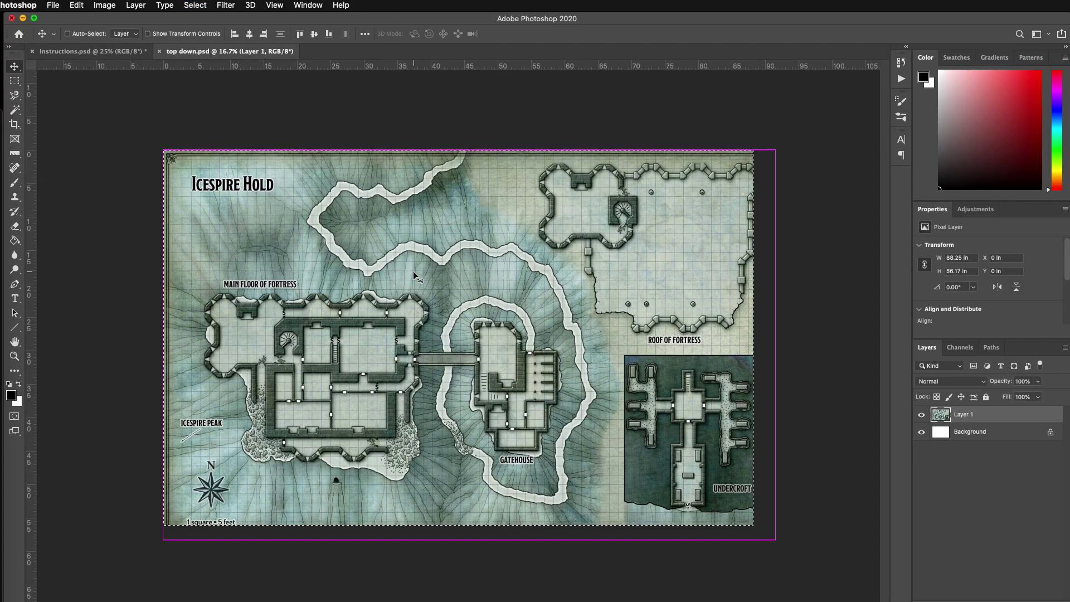
{"action": "key", "text": "super+n"}
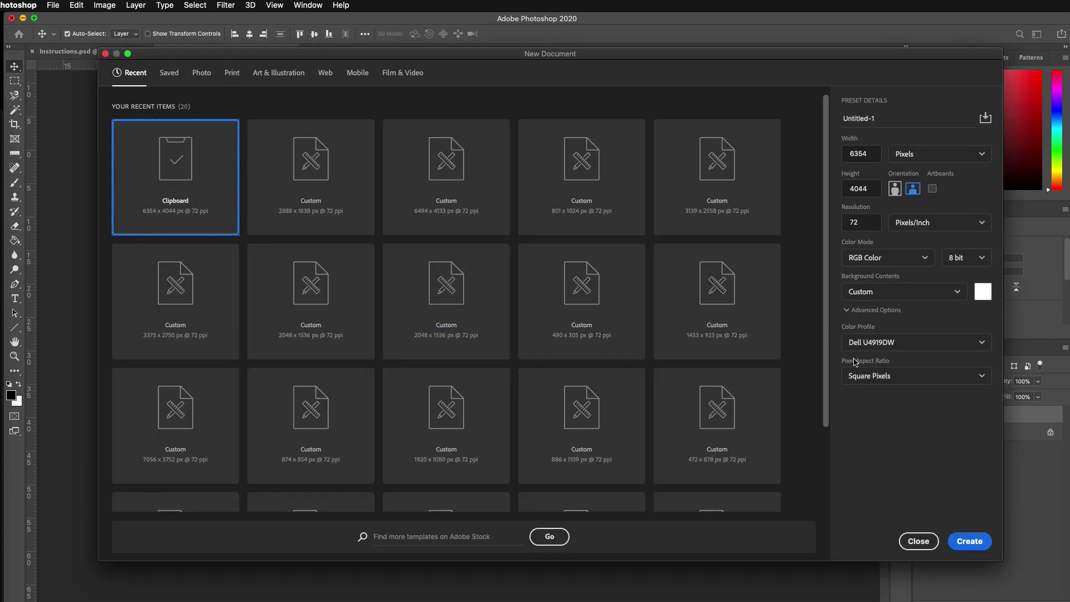
{"action": "key", "text": "Return"}
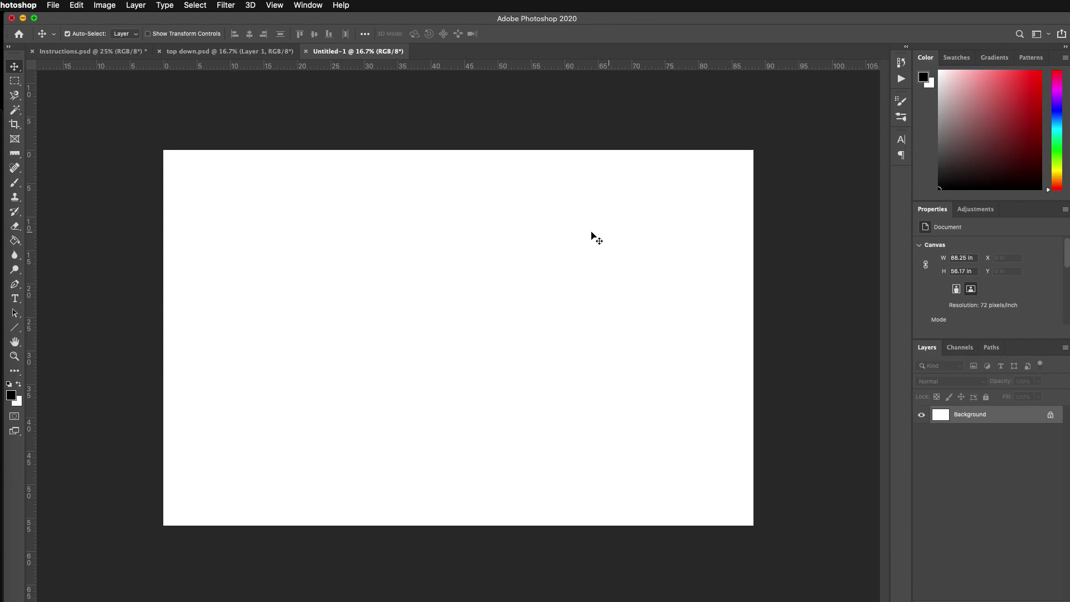
Place top down.psd as a linked smart object in the new document at 100% scale
{"action": "left_click", "coordinate": [55, 5]}
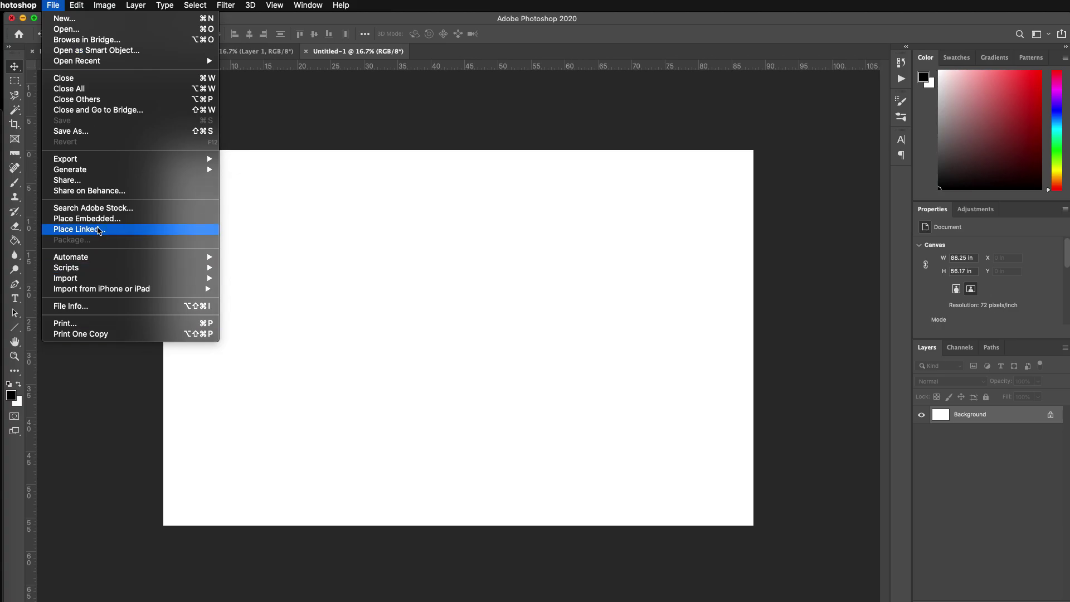
{"action": "left_click", "coordinate": [99, 230]}
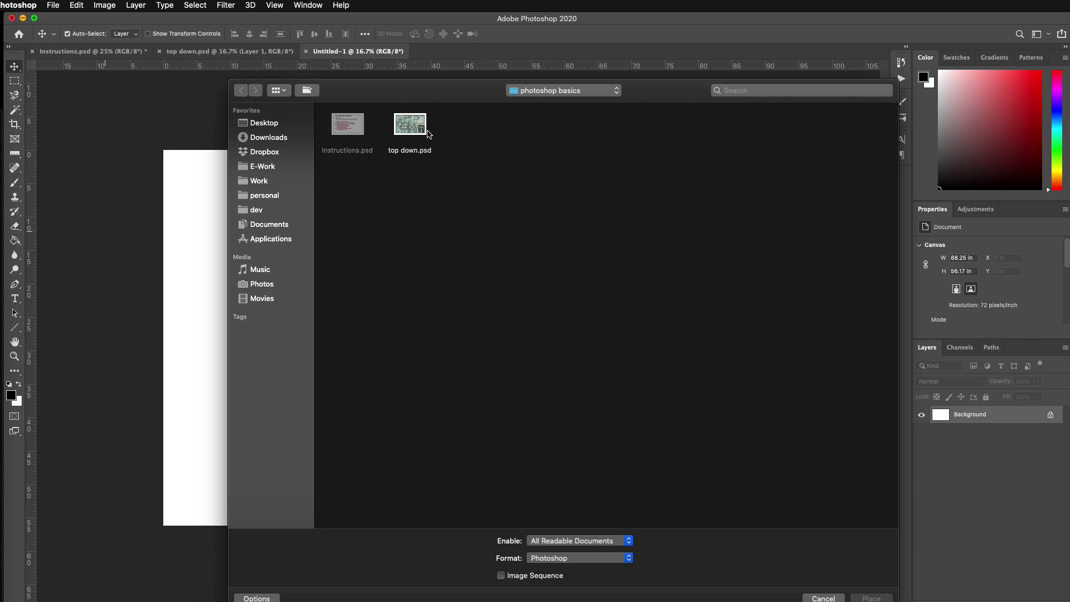
{"action": "double_click", "coordinate": [413, 125]}
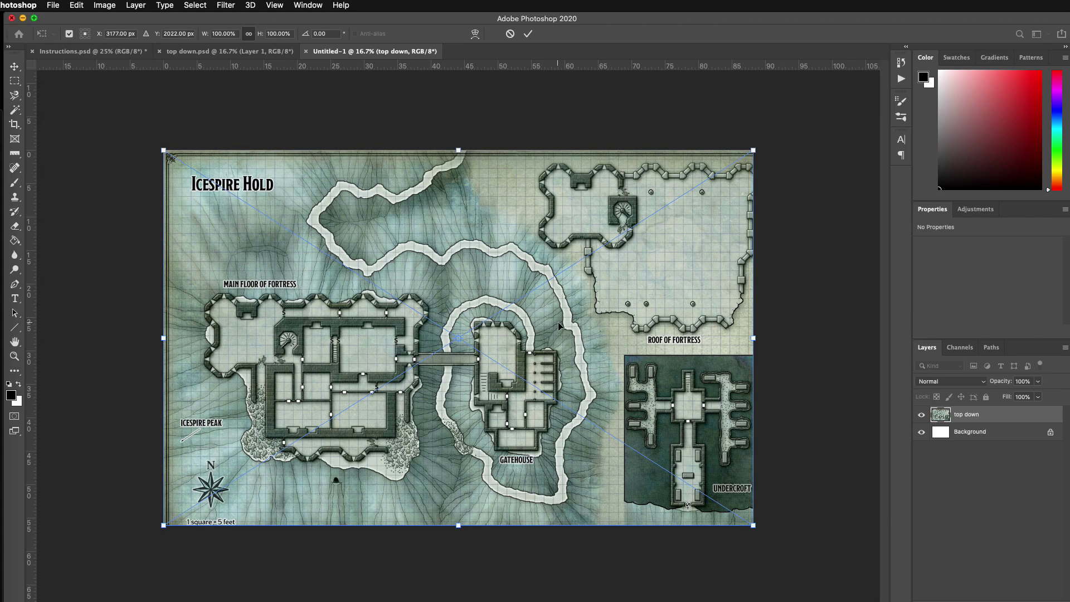
{"action": "key", "text": "Return"}
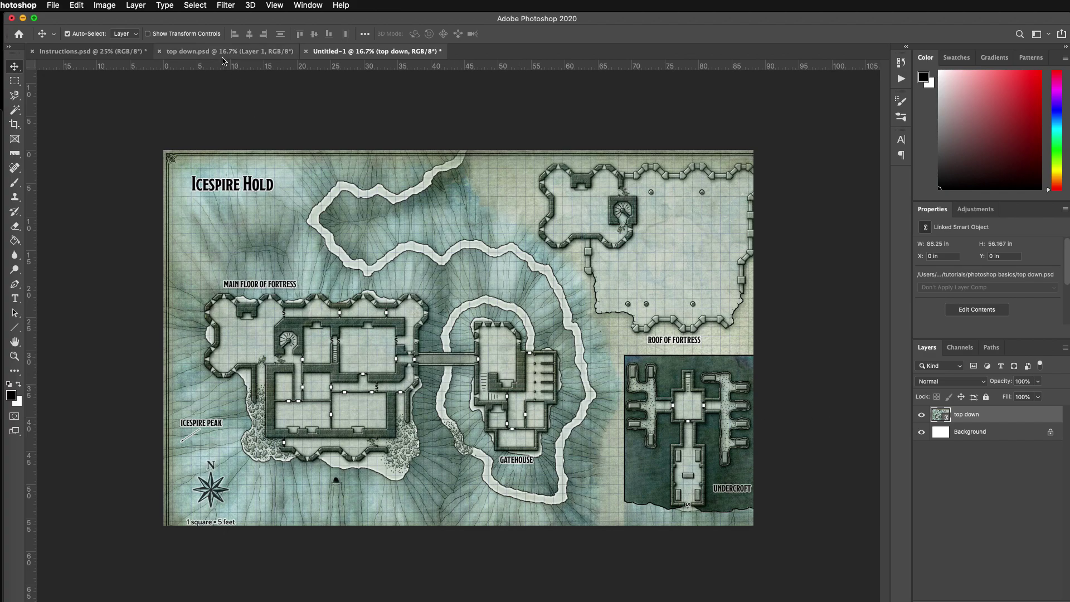
Brush a black zigzag on a new layer in top down.psd, save it, and check the linked copy in the new document
{"action": "left_click", "coordinate": [192, 56]}
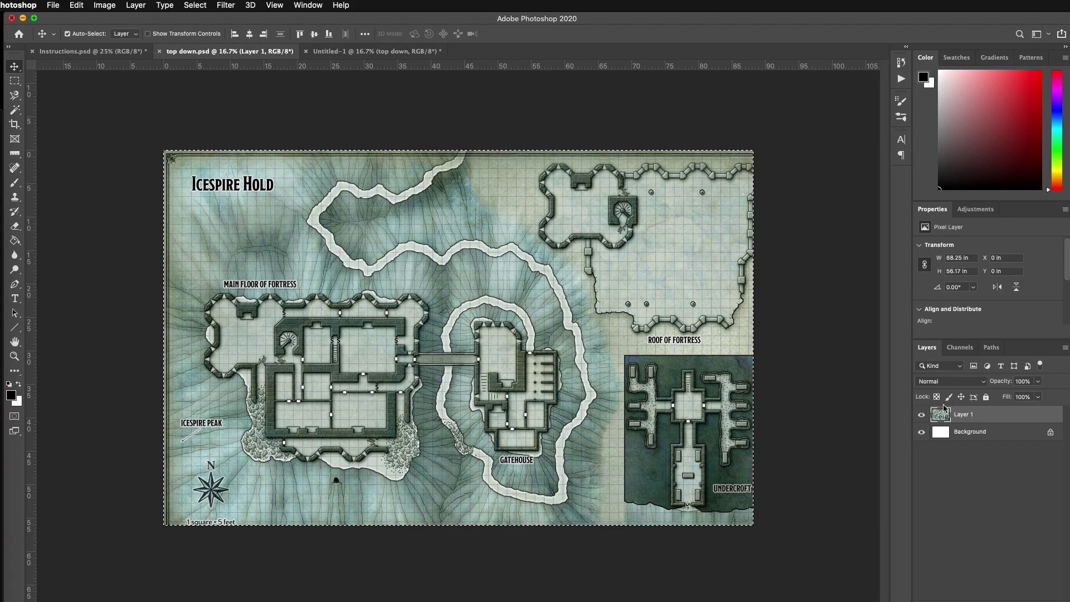
{"action": "key", "text": "super+shift+alt+n"}
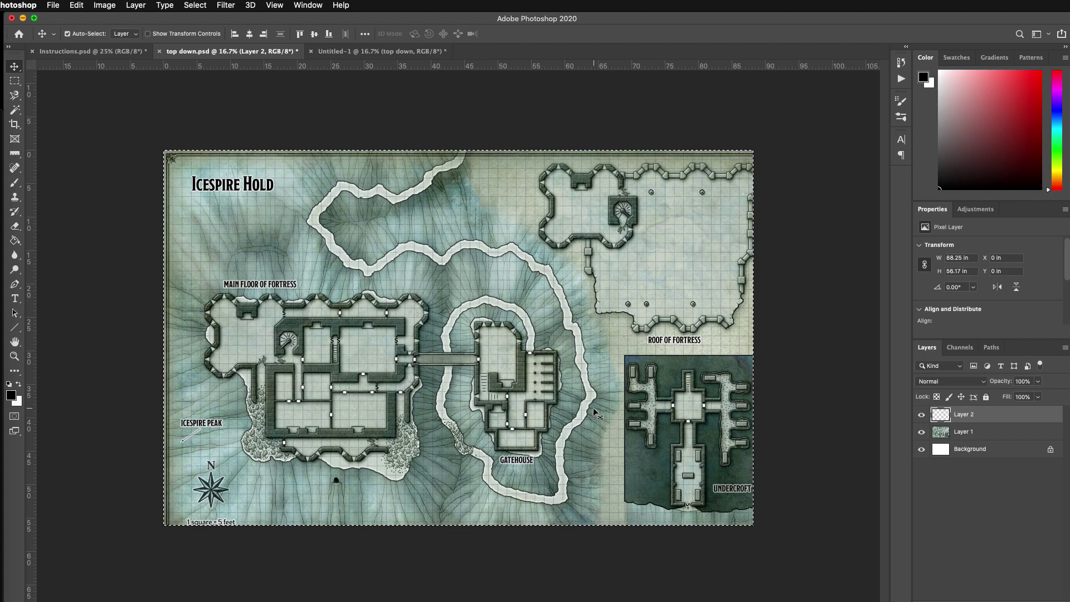
{"action": "key", "text": "b"}
{"action": "mouse_move", "coordinate": [402, 256]}
{"action": "left_mouse_down"}
{"action": "mouse_move", "coordinate": [390, 312]}
{"action": "mouse_move", "coordinate": [500, 340]}
{"action": "mouse_move", "coordinate": [585, 413]}
{"action": "left_mouse_up"}
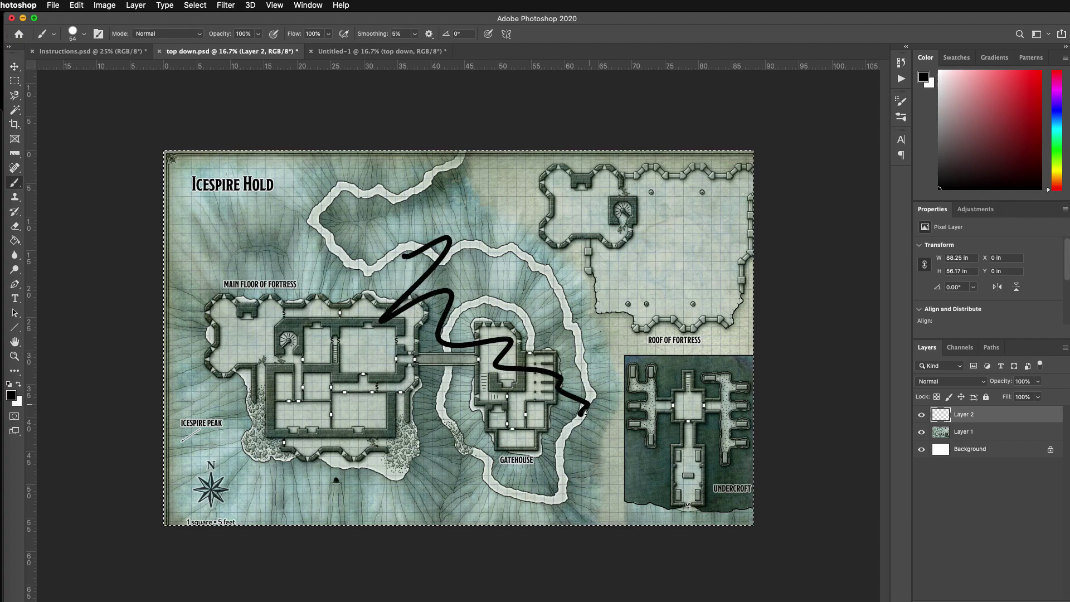
{"action": "left_click", "coordinate": [401, 51]}
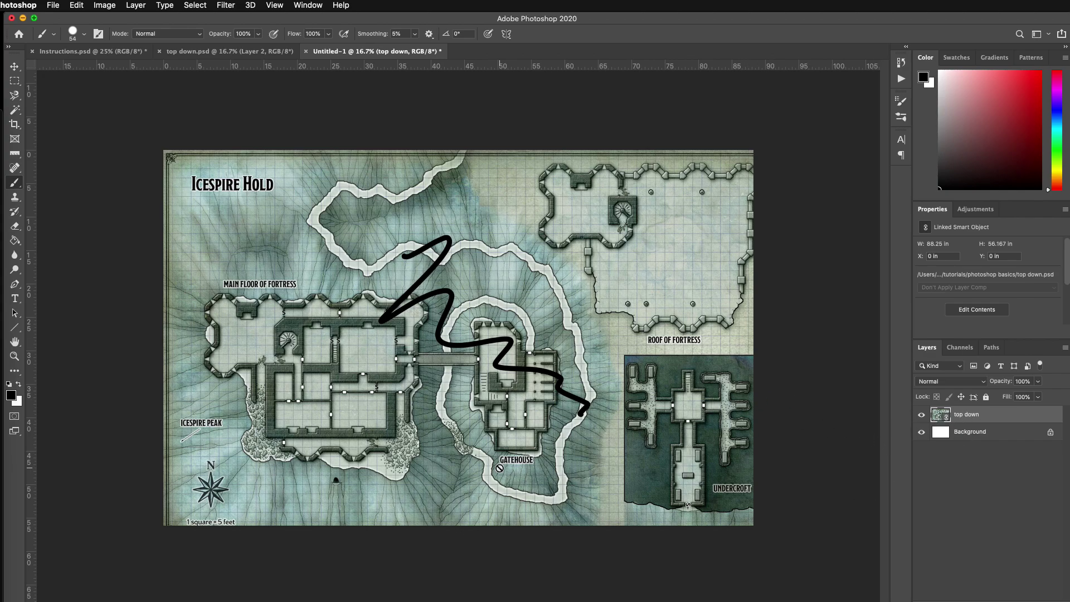
Delete the scribble layer from top down.psd and save the file
{"action": "left_click", "coordinate": [230, 50]}
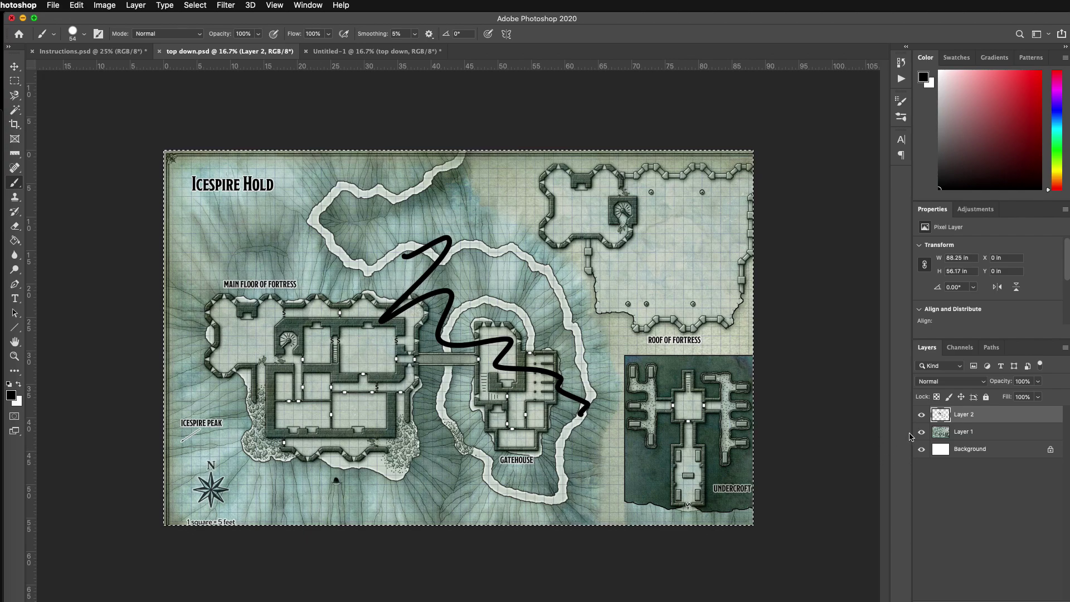
{"action": "mouse_move", "coordinate": [956, 422]}
{"action": "left_mouse_down"}
{"action": "mouse_move", "coordinate": [1012, 471]}
{"action": "mouse_move", "coordinate": [1004, 595]}
{"action": "mouse_move", "coordinate": [1020, 601]}
{"action": "left_mouse_up"}
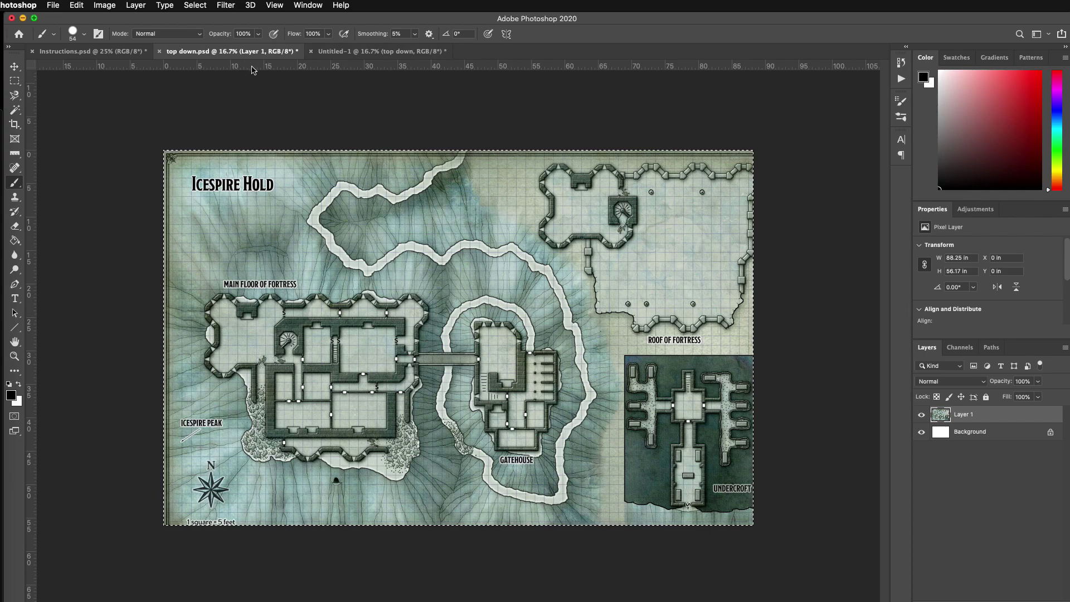
{"action": "key", "text": "super+s"}
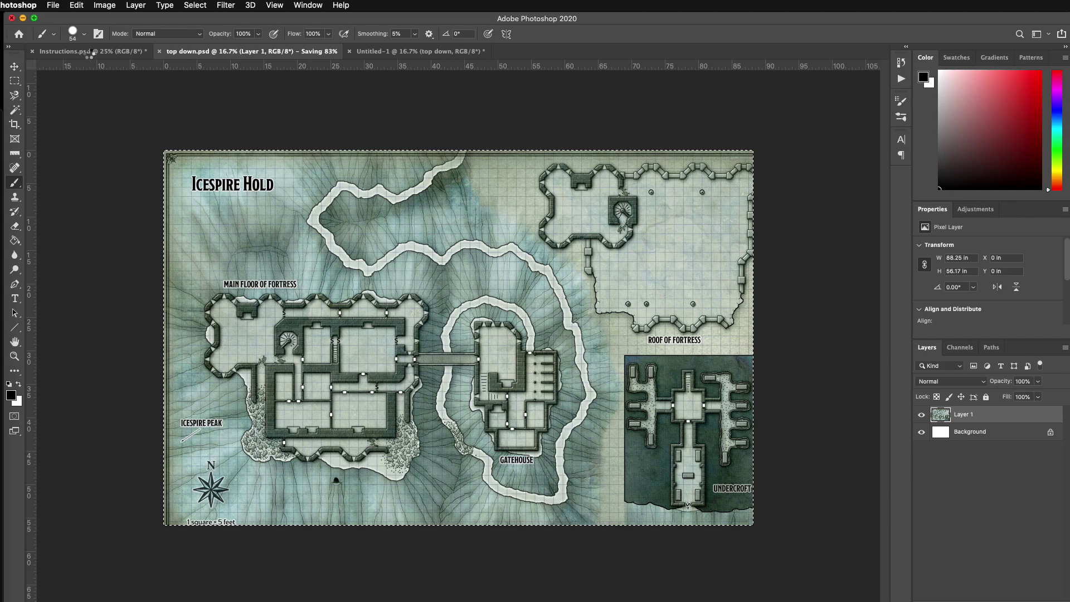
Consult the instructions and put the linked top down layer into a new layer group in the untitled document
{"action": "left_click", "coordinate": [89, 52]}
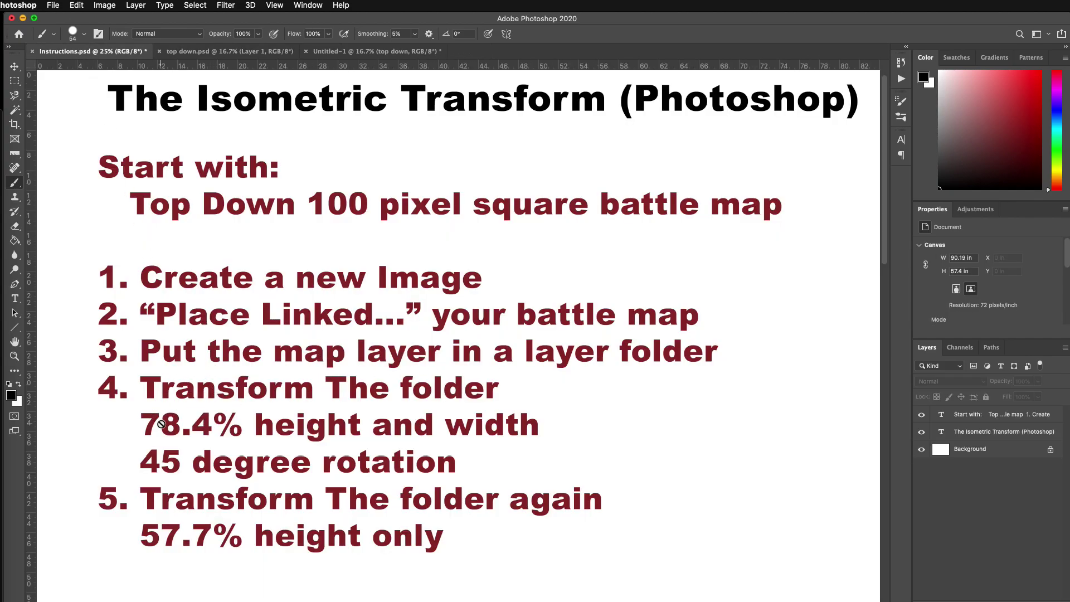
{"action": "left_click", "coordinate": [344, 52]}
{"action": "left_click", "coordinate": [1029, 490]}
{"action": "left_click", "coordinate": [991, 415]}
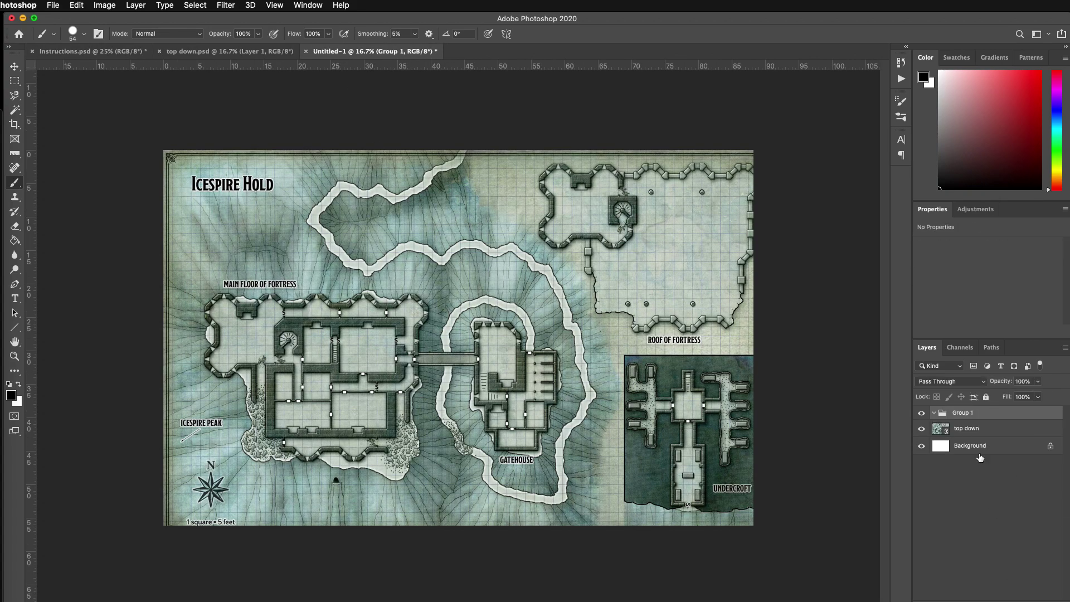
{"action": "key", "text": "ctrl+g"}
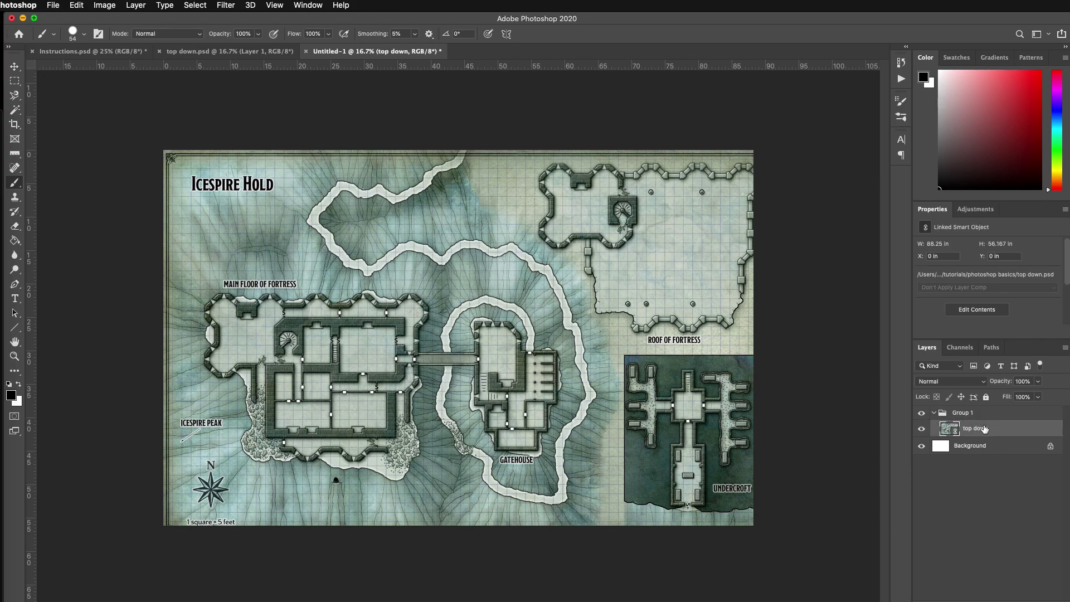
Rename the layer group to Map and select it
{"action": "double_click", "coordinate": [968, 412]}
{"action": "type", "text": "Map"}
{"action": "key", "text": "Return"}
{"action": "left_click", "coordinate": [1006, 434]}
{"action": "left_click", "coordinate": [969, 420]}
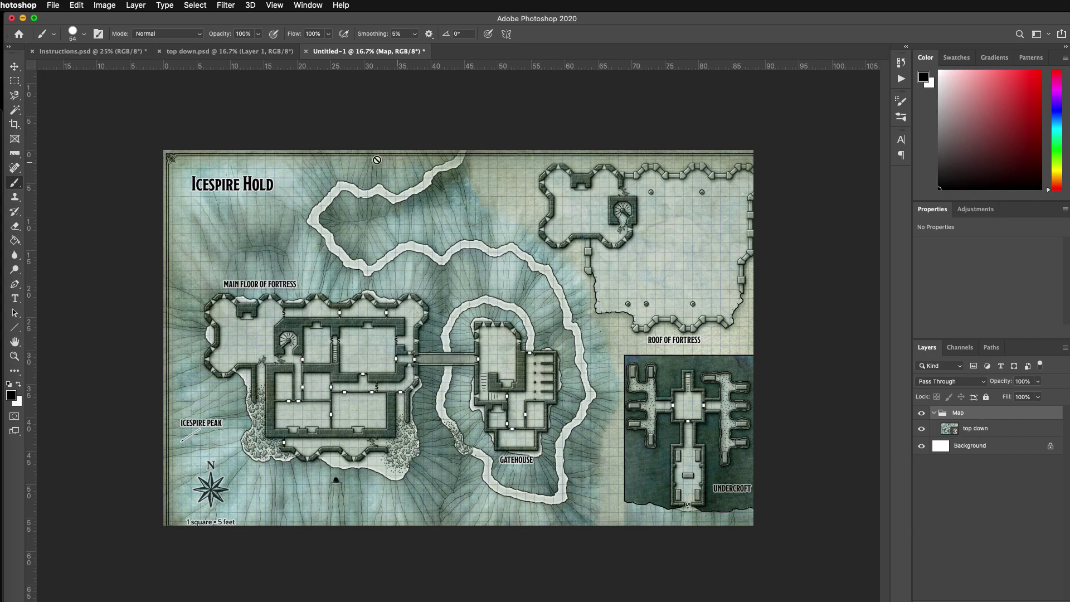
Scale the Map group to 78.4% in width and height and rotate it 45 degrees, as given in the instructions
{"action": "key", "text": "super+t"}
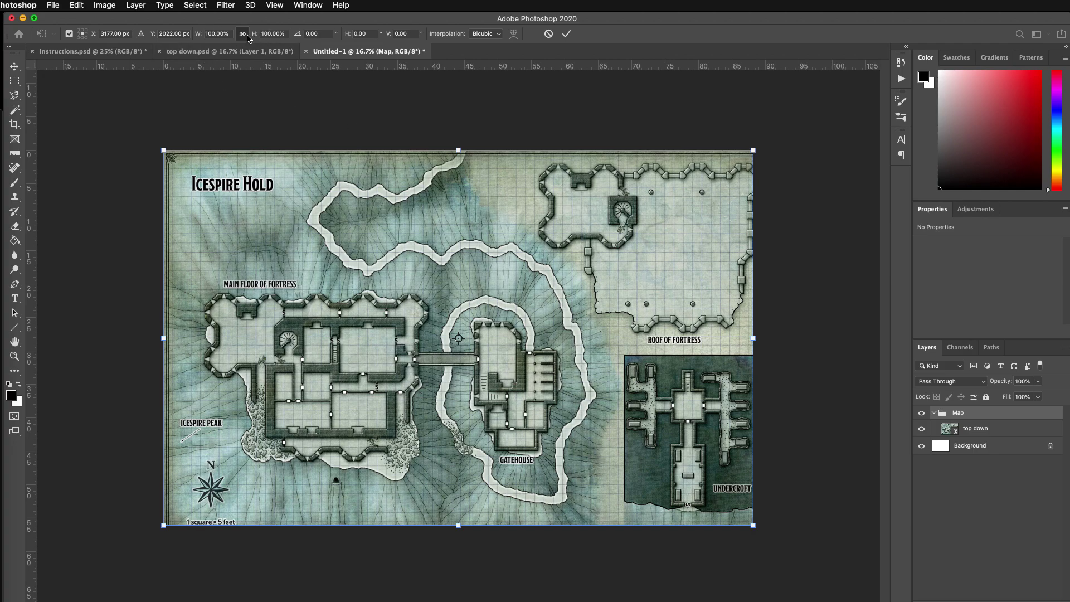
{"action": "left_click", "coordinate": [223, 35]}
{"action": "left_click", "coordinate": [77, 52]}
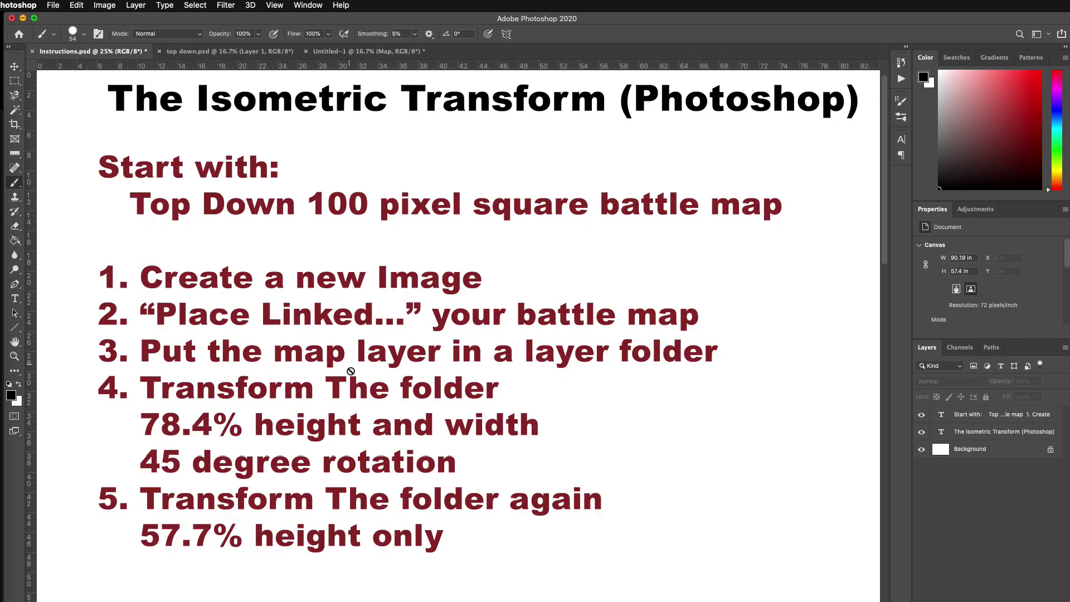
{"action": "left_click", "coordinate": [362, 51]}
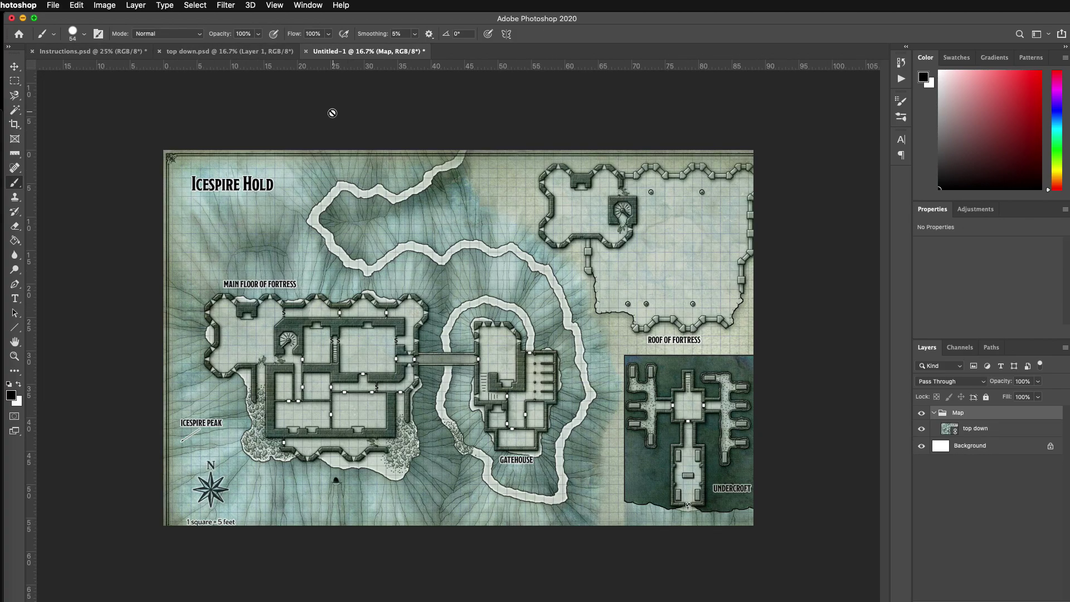
{"action": "left_click_drag", "start_coordinate": [205, 33], "coordinate": [272, 33]}
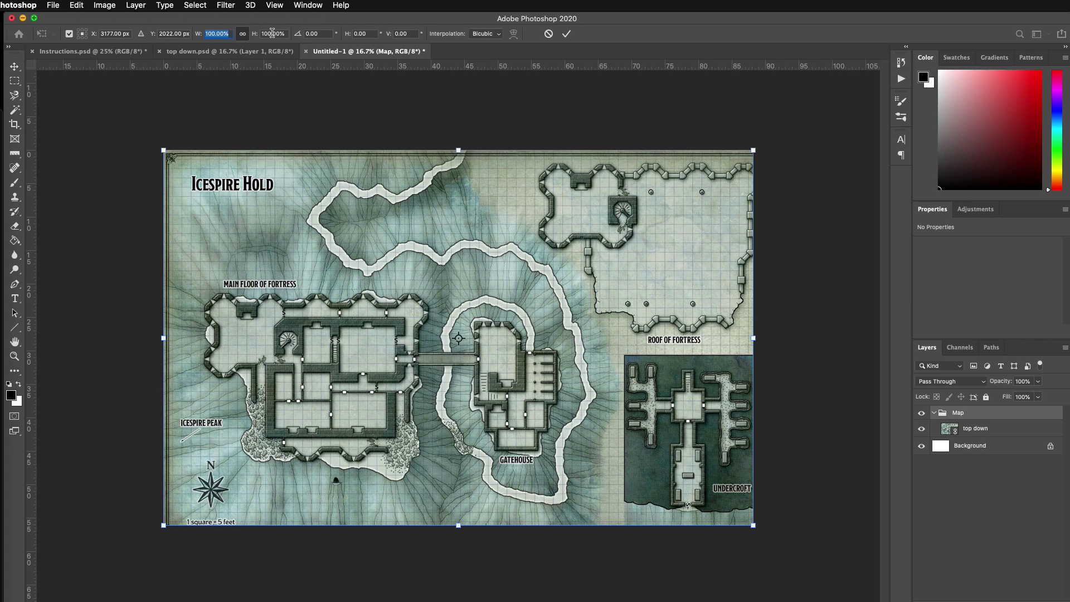
{"action": "type", "text": "78.4"}
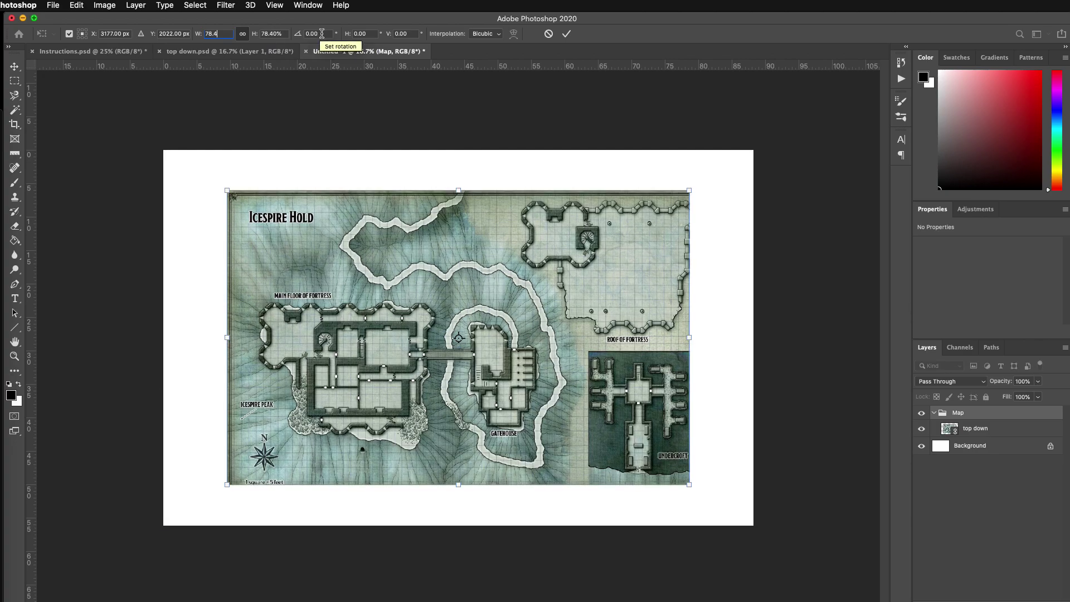
{"action": "left_click", "coordinate": [321, 34]}
{"action": "type", "text": "45"}
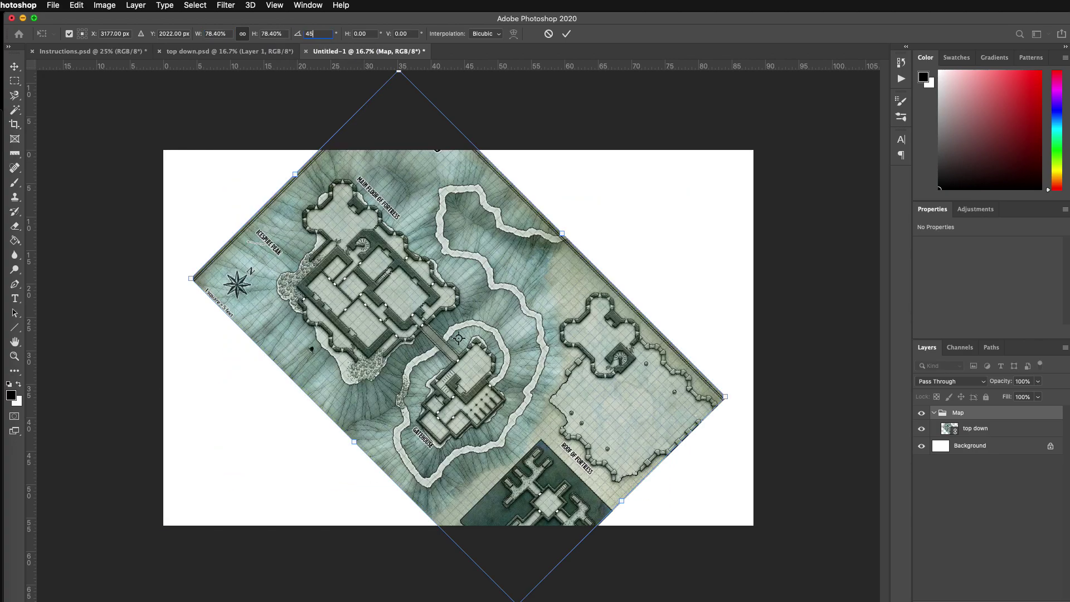
{"action": "left_click", "coordinate": [567, 33]}
Consult the instructions again and scale the Map group to 57.7% in height only
{"action": "left_click", "coordinate": [57, 52]}
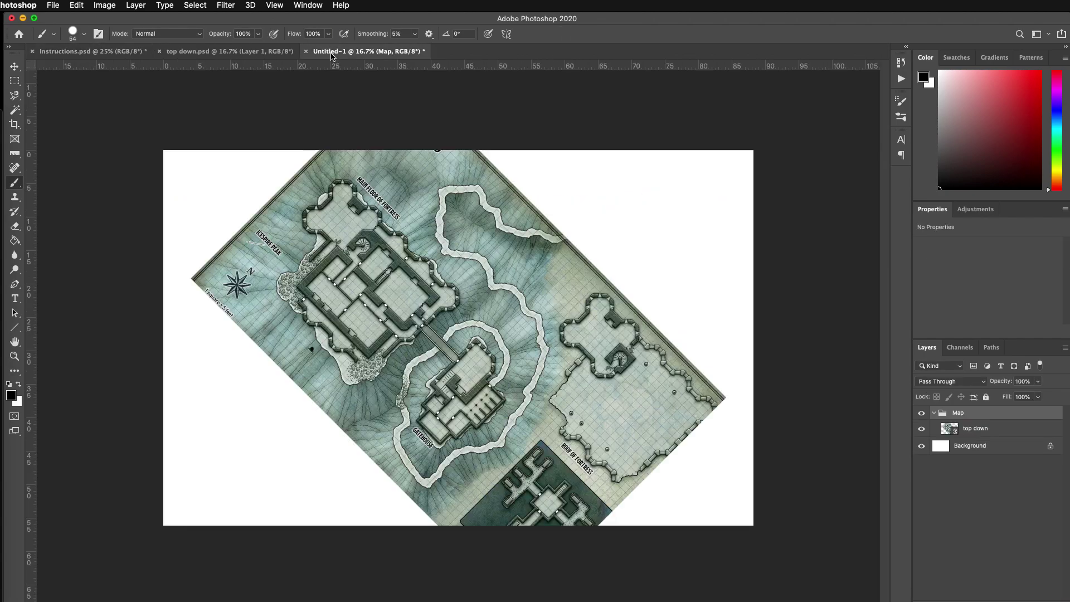
{"action": "left_click", "coordinate": [365, 52]}
{"action": "key", "text": "ctrl+t"}
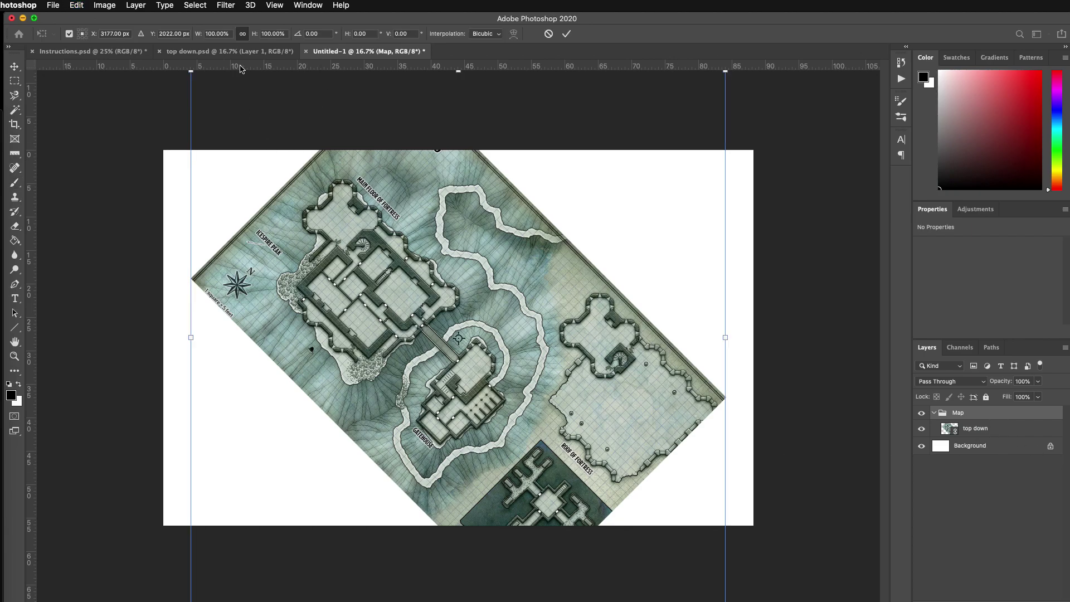
{"action": "double_click", "coordinate": [268, 35]}
{"action": "type", "text": "57.7"}
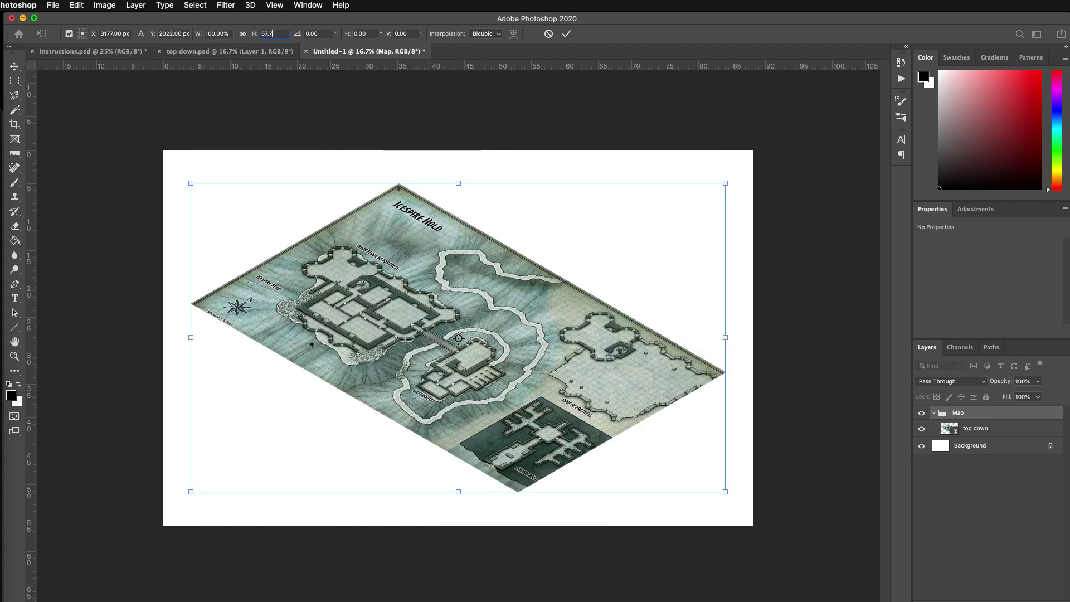
{"action": "left_click", "coordinate": [566, 34]}
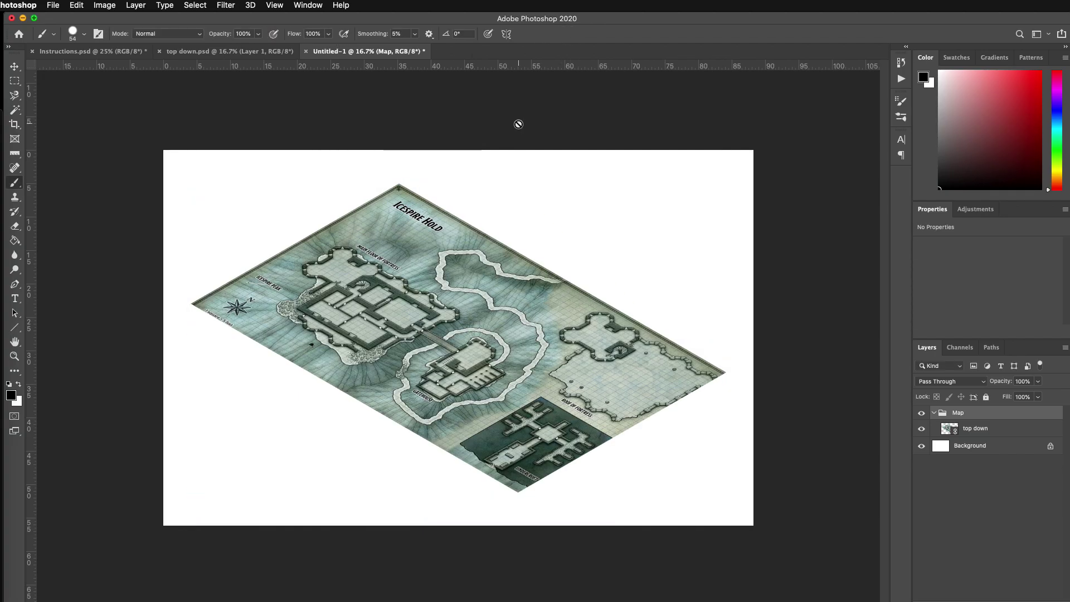
Measure one edge of a grid square on the isometric map with the Ruler tool
{"action": "left_click", "coordinate": [404, 243], "text": "super"}
{"action": "left_click", "coordinate": [404, 243], "text": "super"}
{"action": "left_click", "coordinate": [404, 243], "text": "super"}
{"action": "left_click", "coordinate": [404, 243], "text": "super"}
{"action": "left_click", "coordinate": [404, 243], "text": "super"}
{"action": "left_click", "coordinate": [404, 243], "text": "super"}
{"action": "left_click", "coordinate": [403, 243], "text": "super"}
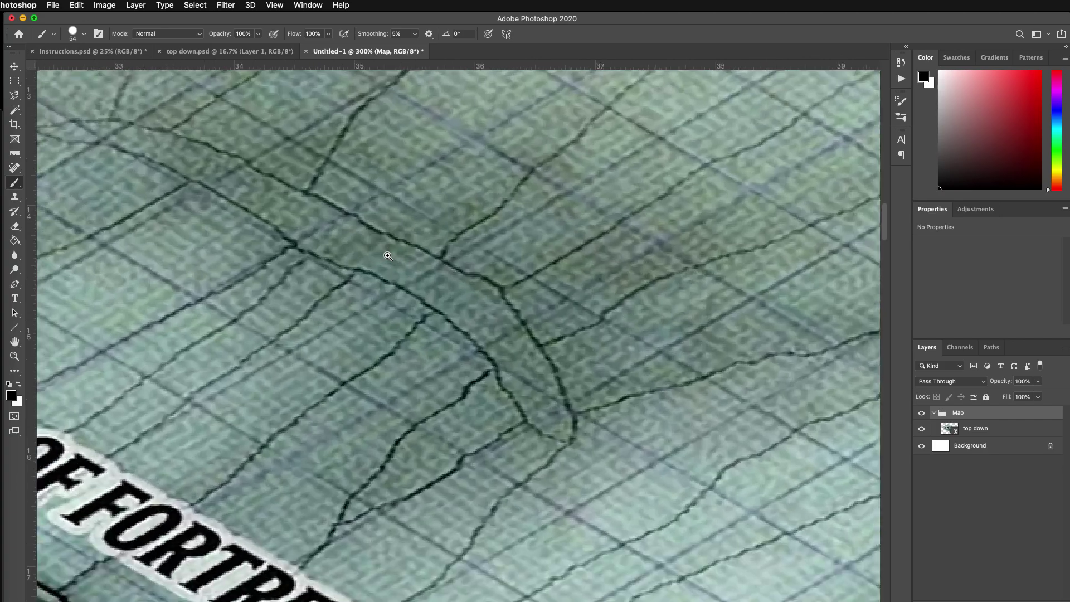
{"action": "left_click_drag", "start_coordinate": [390, 256], "coordinate": [313, 110]}
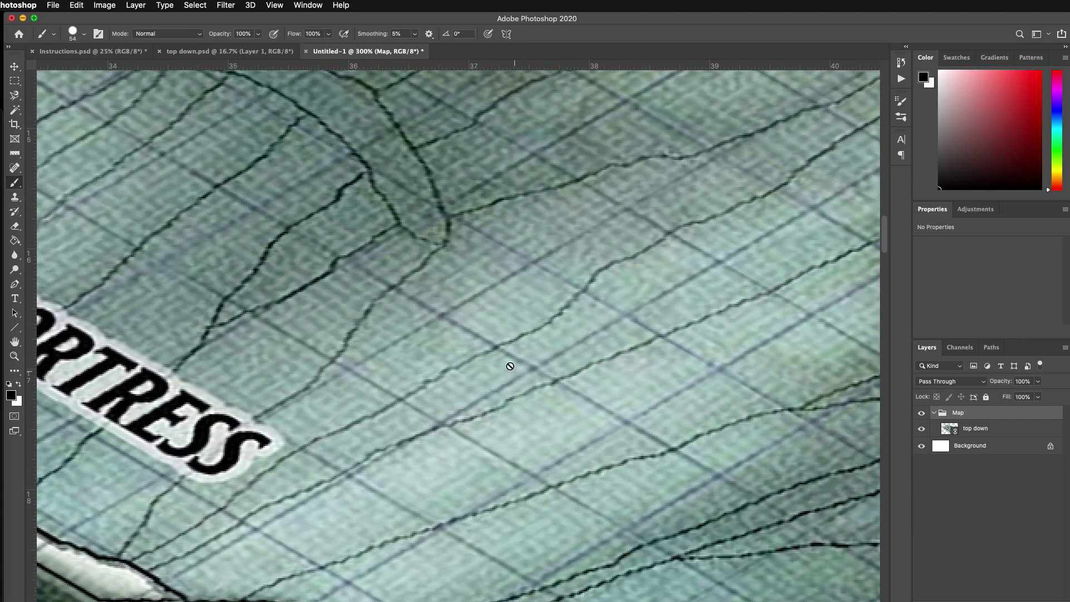
{"action": "left_click", "coordinate": [15, 154]}
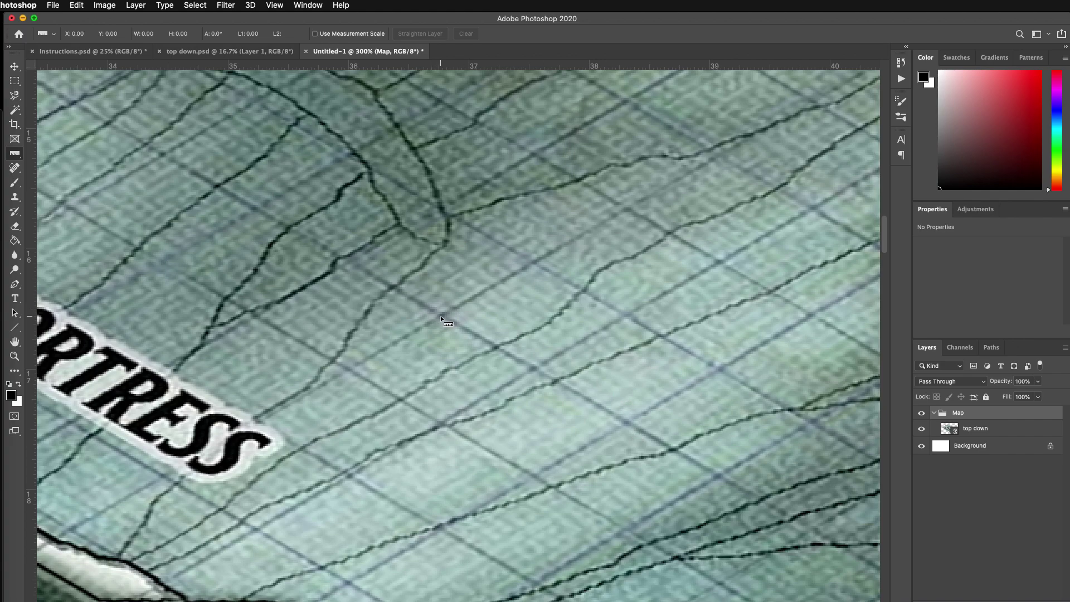
{"action": "left_click_drag", "start_coordinate": [441, 316], "coordinate": [534, 370]}
{"action": "left_click", "coordinate": [14, 67]}
{"action": "left_click", "coordinate": [463, 247]}
{"action": "left_click", "coordinate": [483, 315], "text": "alt"}
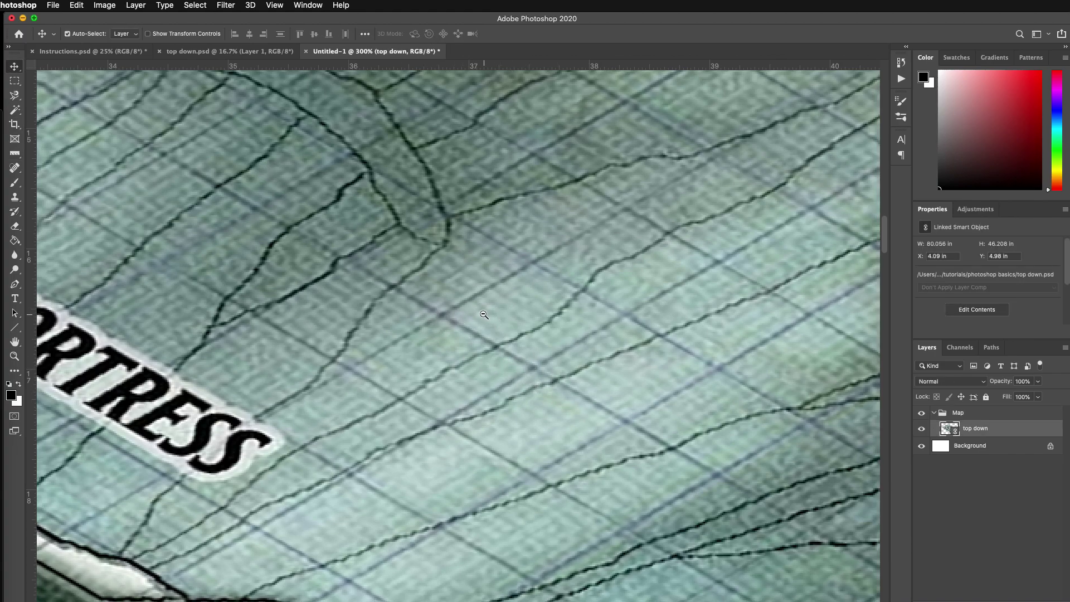
{"action": "left_click", "coordinate": [483, 315], "text": "alt"}
{"action": "left_click", "coordinate": [483, 315], "text": "alt"}
{"action": "scroll", "coordinate": [483, 315], "scroll_direction": "down", "scroll_amount": 5}
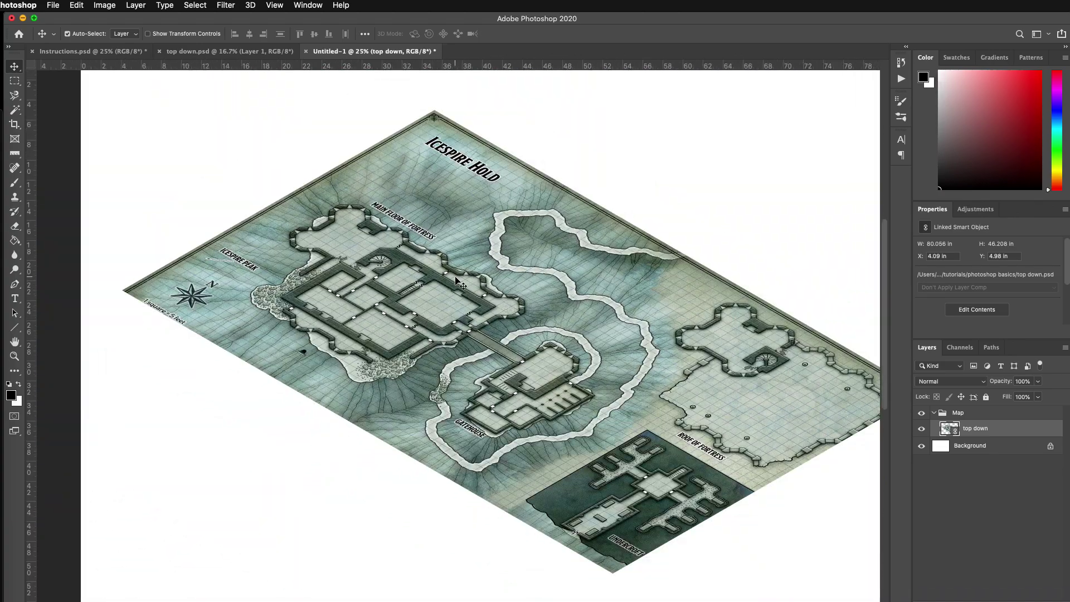
{"action": "left_click_drag", "start_coordinate": [495, 304], "coordinate": [466, 312]}
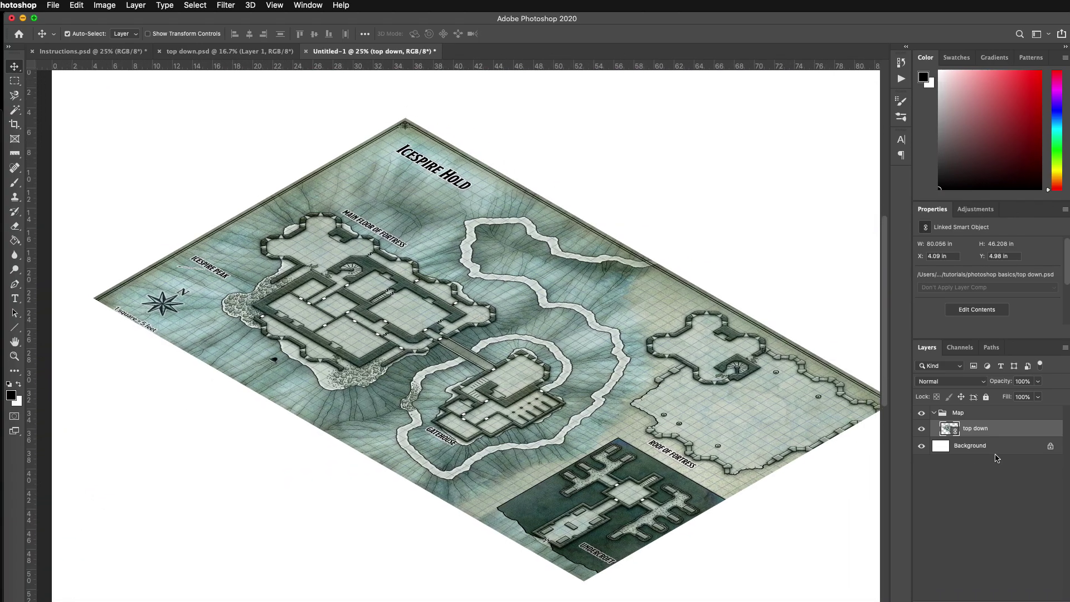
Replace the white Background layer with a solid 6d6d6d grey fill layer below the Map group, and collapse the group
{"action": "left_click_drag", "start_coordinate": [997, 449], "coordinate": [1049, 592]}
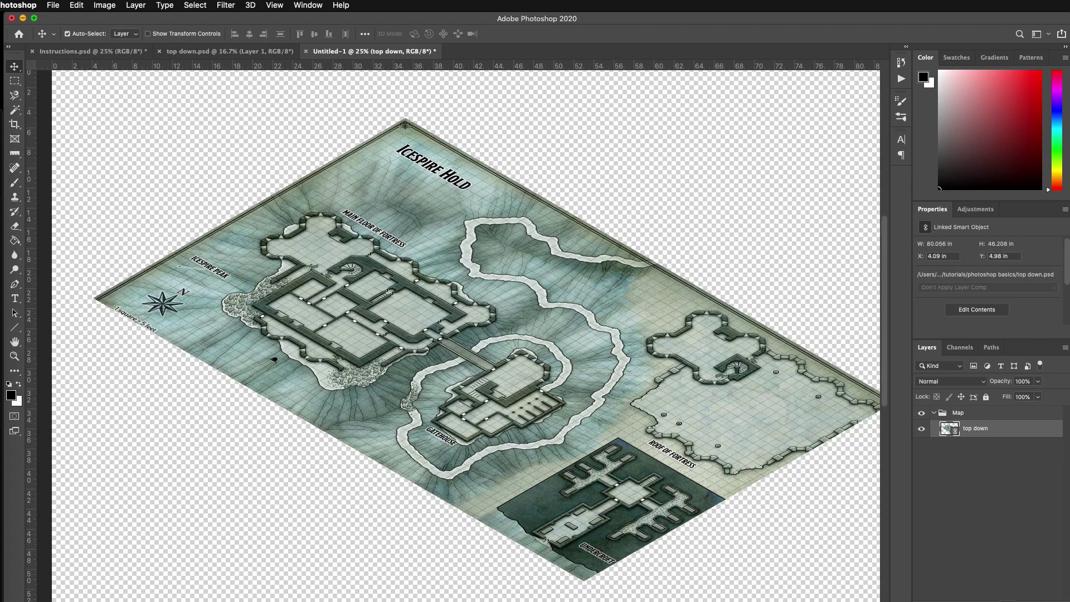
{"action": "left_click", "coordinate": [993, 561]}
{"action": "left_click_drag", "start_coordinate": [755, 268], "coordinate": [655, 272]}
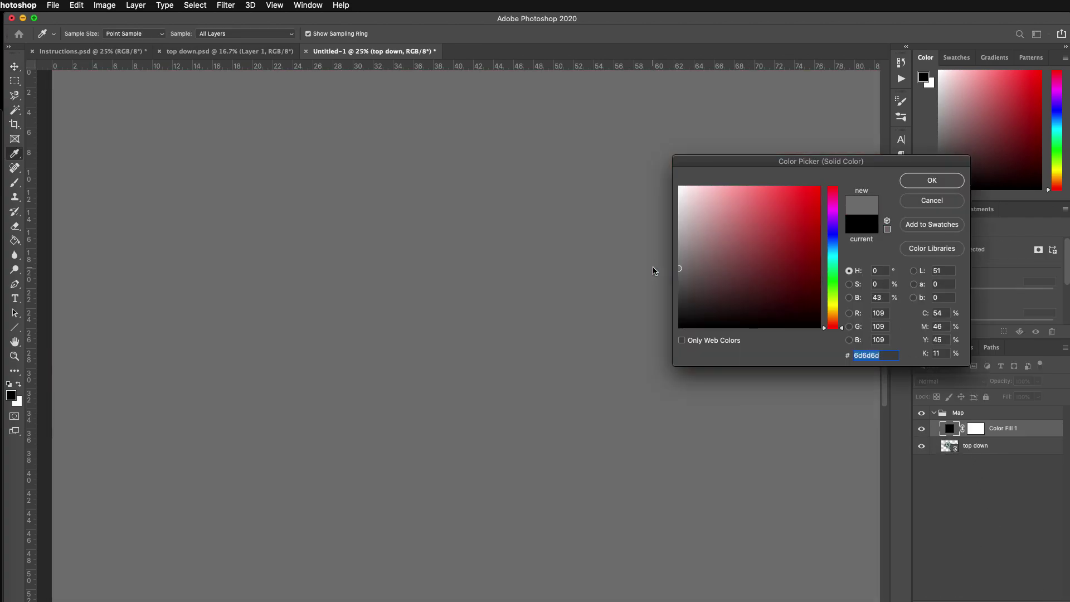
{"action": "left_click", "coordinate": [932, 181]}
{"action": "left_click_drag", "start_coordinate": [953, 431], "coordinate": [954, 466]}
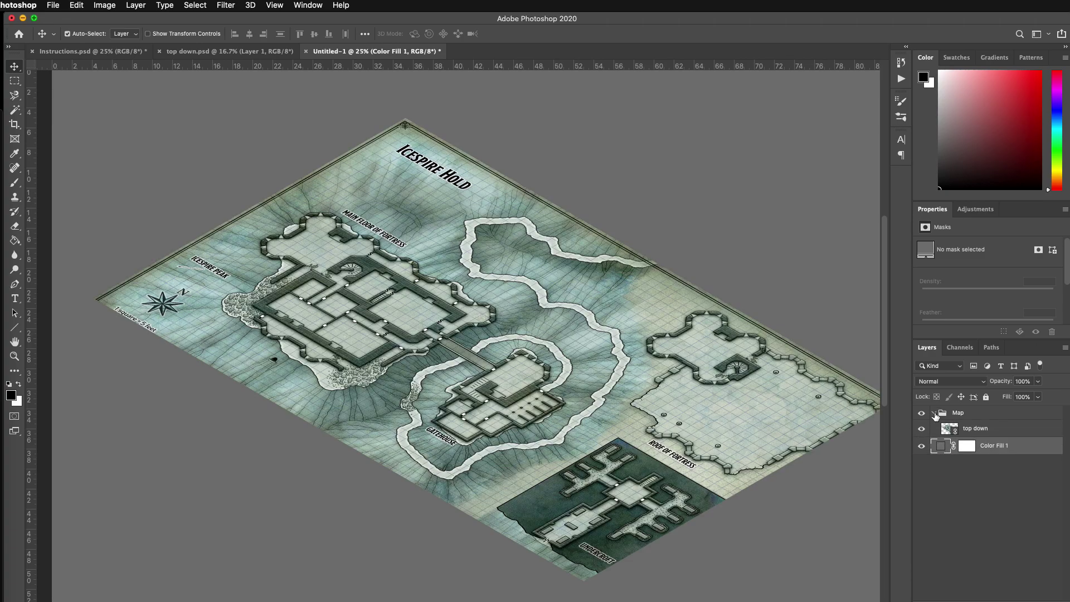
{"action": "left_click", "coordinate": [935, 414]}
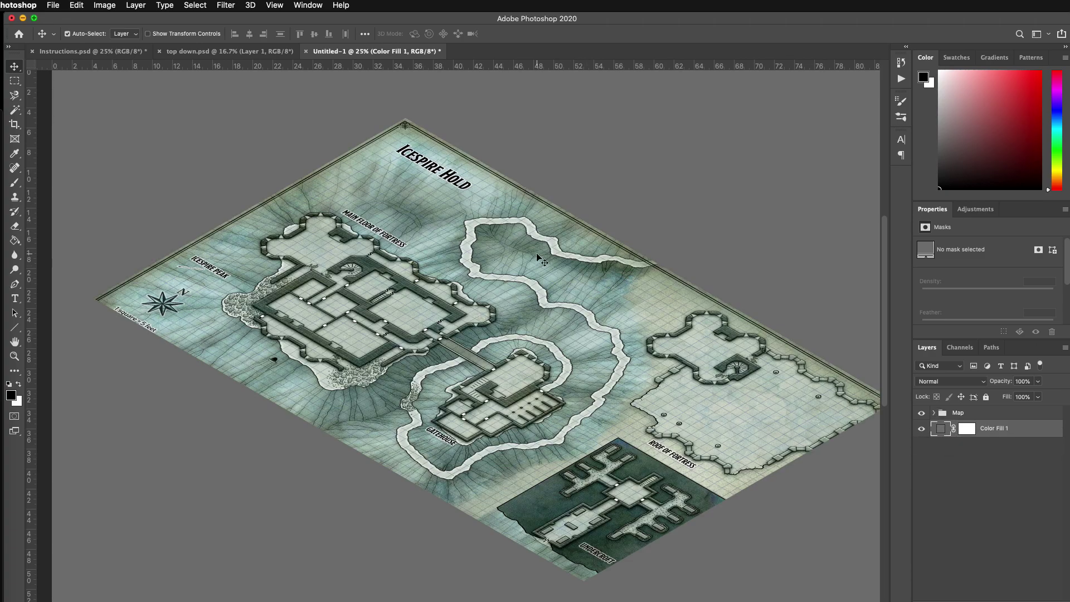
Save the document as Isometric Icespire Hold.psd in the photoshop basics folder with Maximize Compatibility on
{"action": "key", "text": "super+s"}
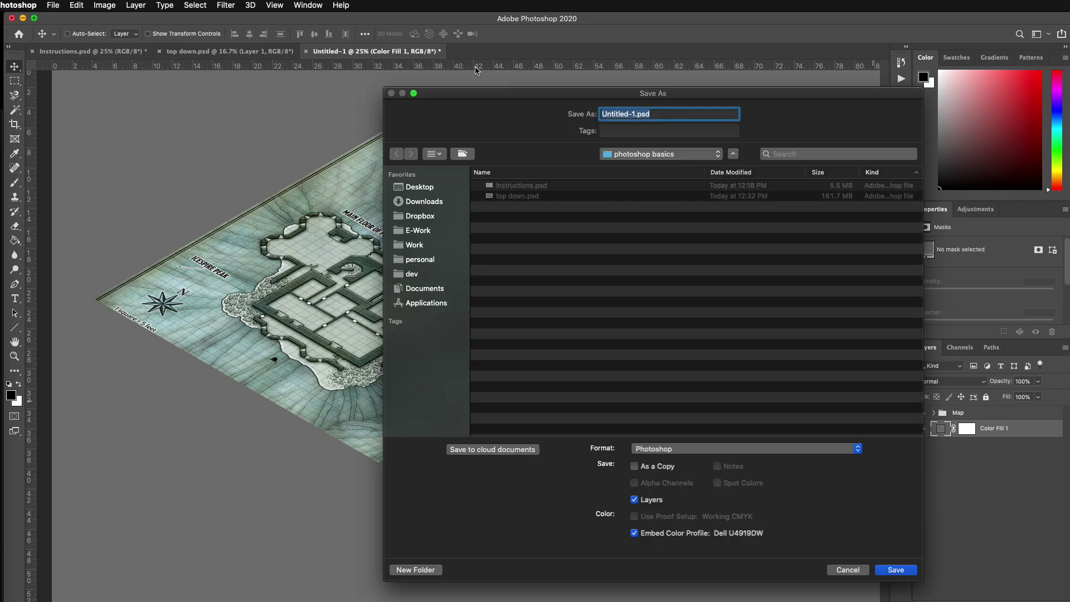
{"action": "key", "text": "BackSpace"}
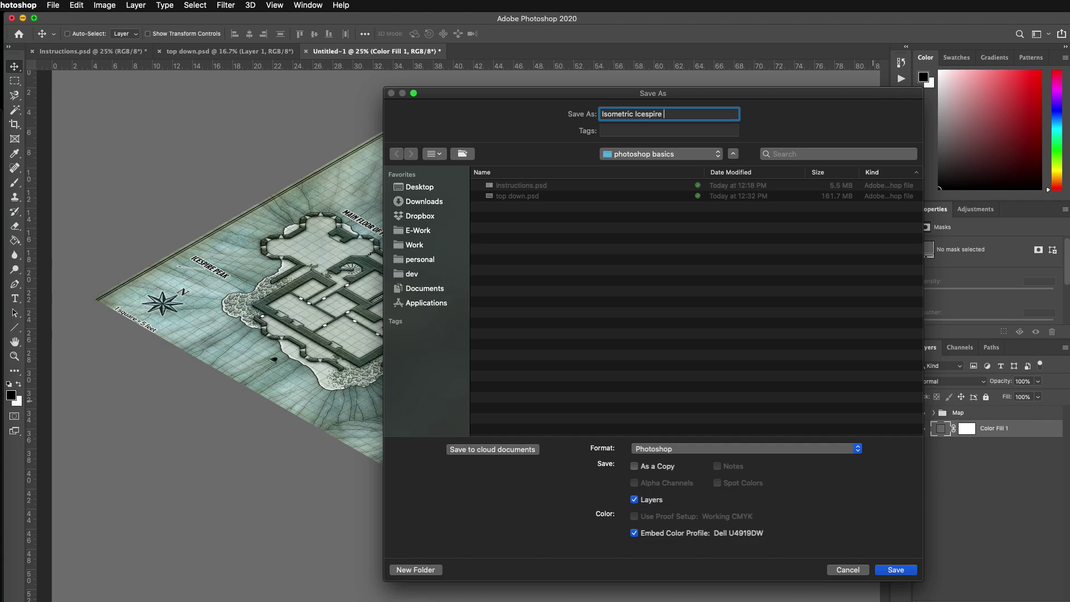
{"action": "key", "text": "Return"}
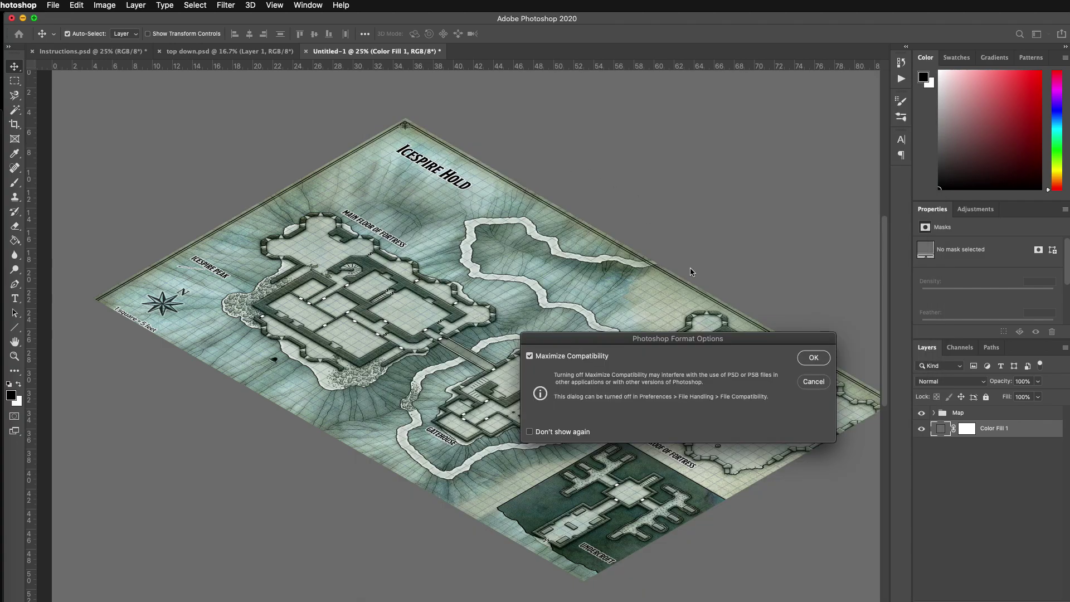
{"action": "left_click", "coordinate": [805, 360]}
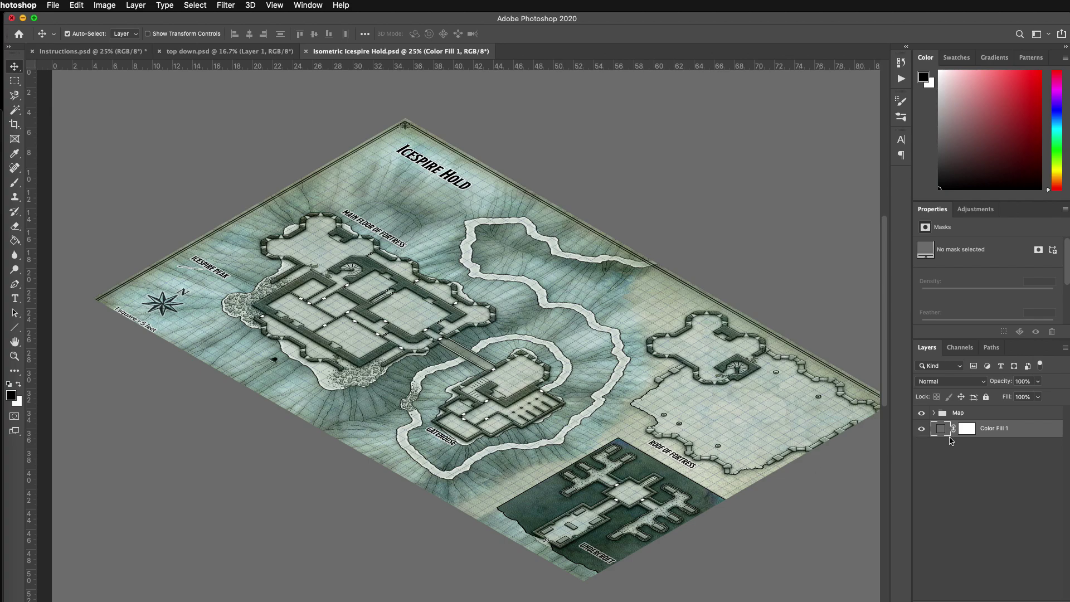
Expand the Map group and compare top down.psd with the isometric document
{"action": "left_click", "coordinate": [937, 413]}
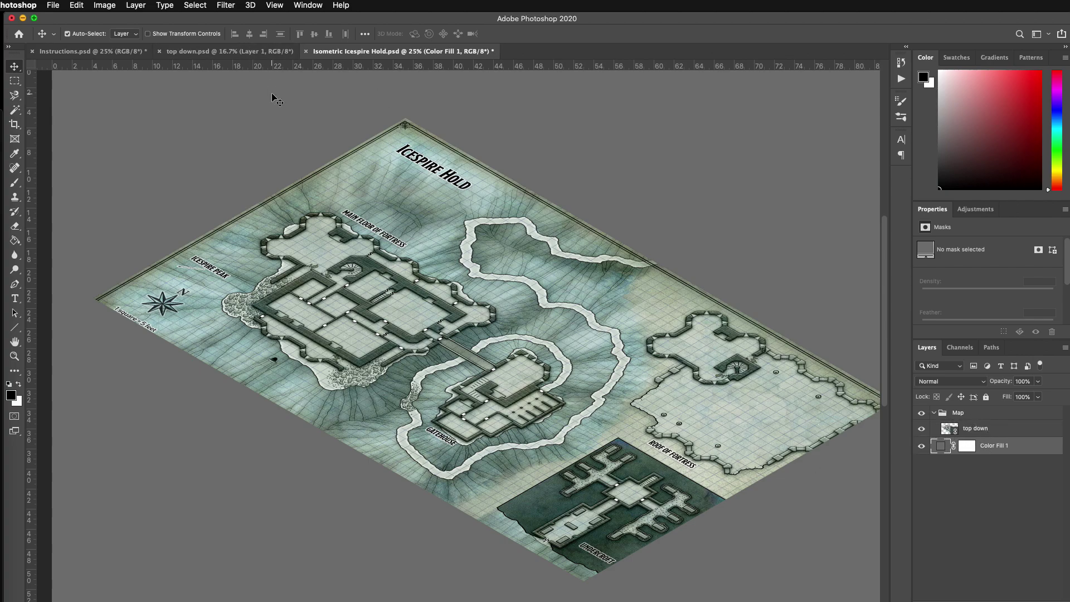
{"action": "left_click", "coordinate": [229, 51]}
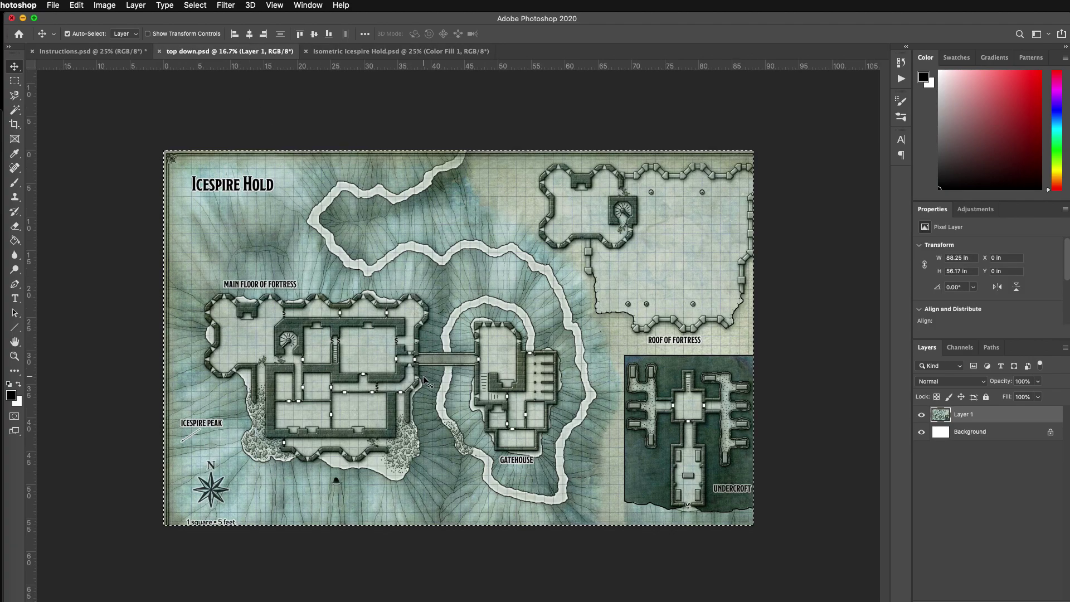
{"action": "left_click", "coordinate": [385, 51]}
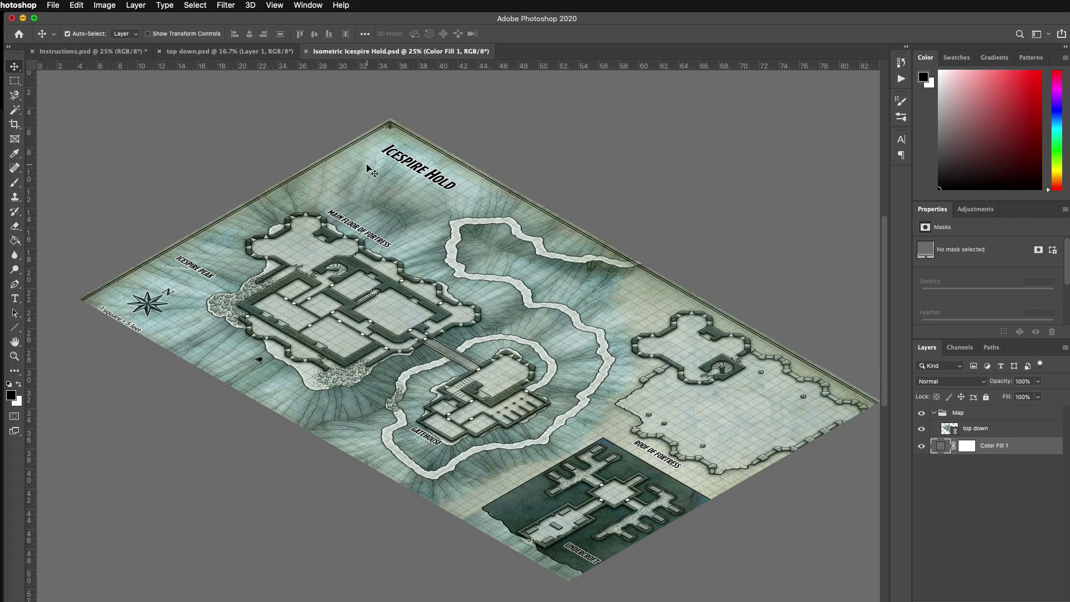
Duplicate the map layer in top down.psd
{"action": "left_click", "coordinate": [229, 51]}
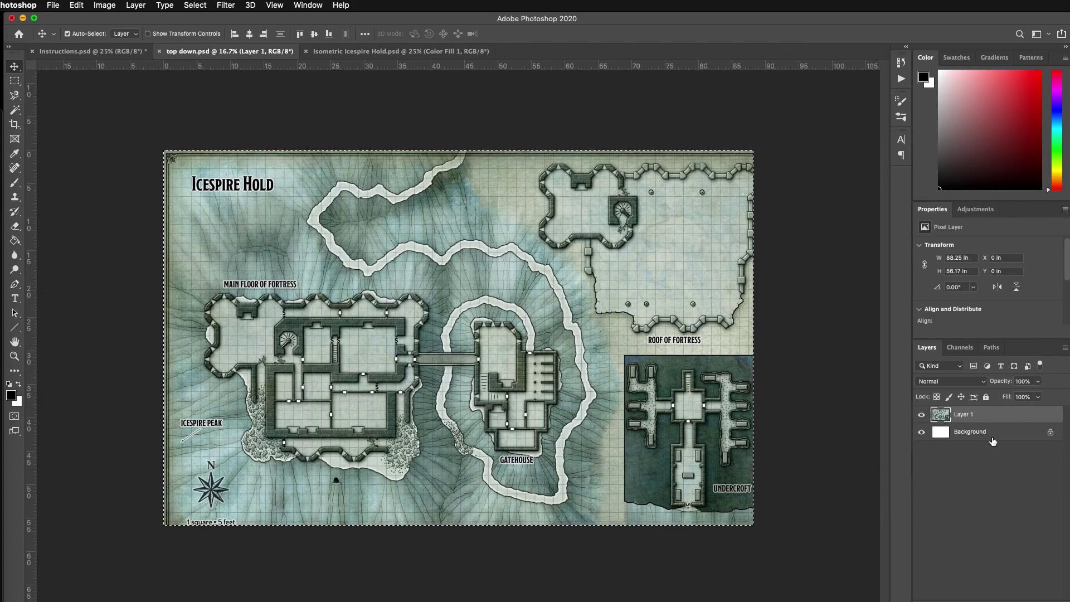
{"action": "key", "text": "super"}
{"action": "key", "text": "super+j"}
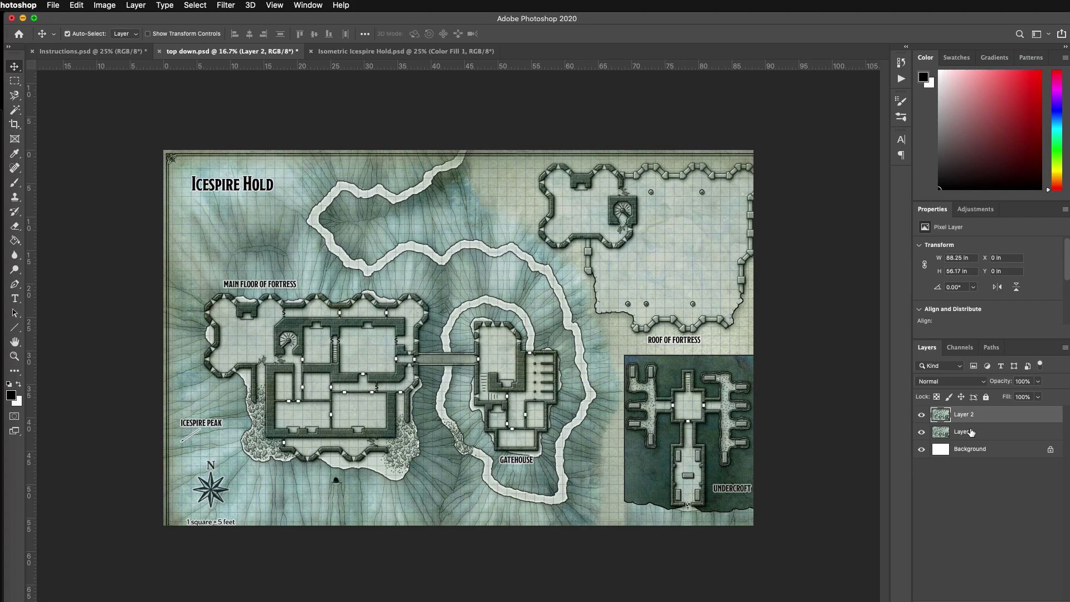
Rename the lower map layer to original image 100px, then lock and hide it
{"action": "double_click", "coordinate": [970, 431]}
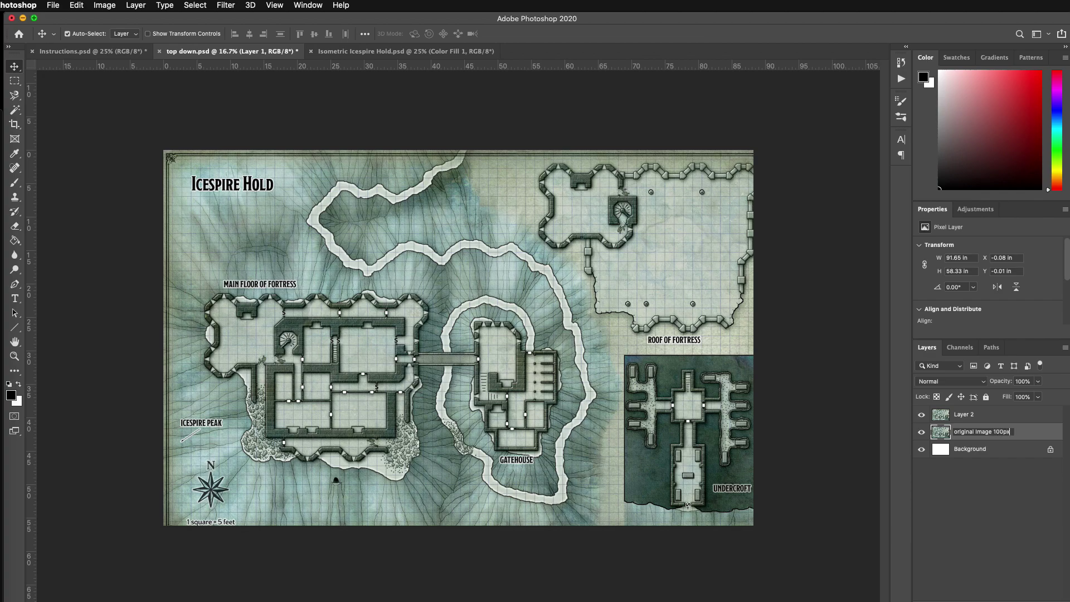
{"action": "key", "text": "Return"}
{"action": "left_click", "coordinate": [986, 397]}
Rename the duplicated map layer to edited version
{"action": "left_click", "coordinate": [970, 418]}
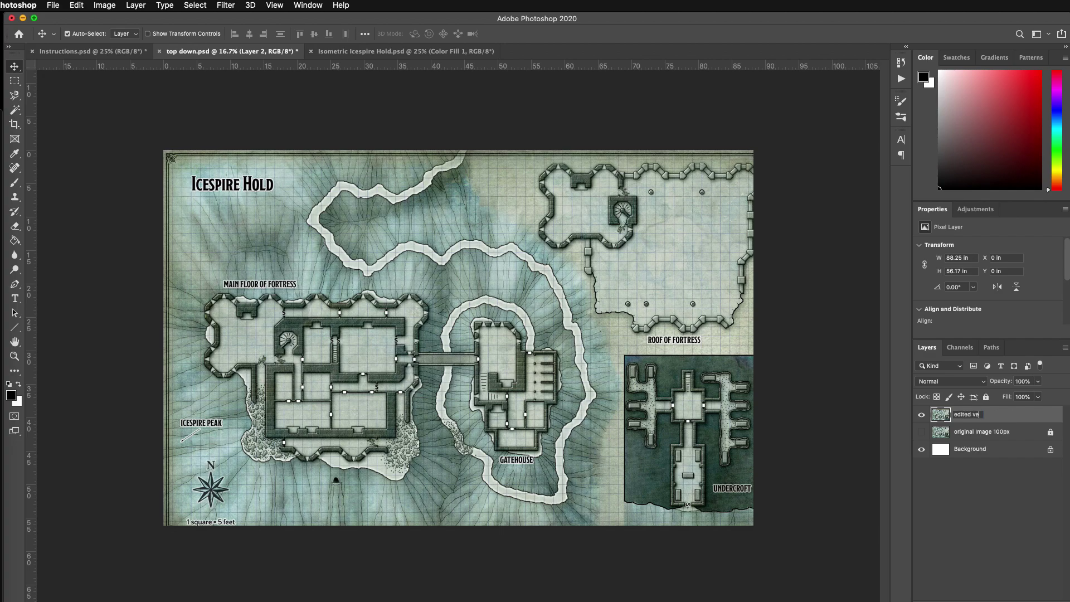
{"action": "type", "text": "edited version"}
{"action": "key", "text": "Return"}
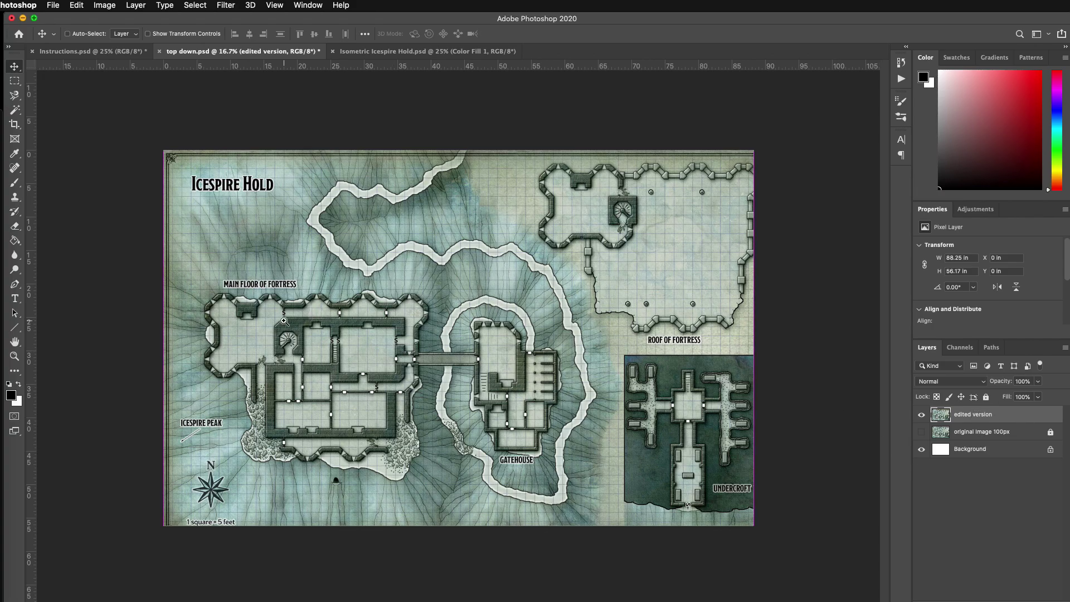
Add a new empty layer above the edited version layer in top down.psd
{"action": "left_click", "coordinate": [251, 352]}
{"action": "left_click", "coordinate": [252, 352]}
{"action": "left_click", "coordinate": [262, 346]}
{"action": "left_click", "coordinate": [270, 341]}
{"action": "left_click", "coordinate": [272, 339]}
{"action": "left_click", "coordinate": [272, 339]}
{"action": "left_click", "coordinate": [351, 386], "text": "alt"}
{"action": "left_click", "coordinate": [352, 384], "text": "alt"}
{"action": "left_click_drag", "start_coordinate": [490, 425], "coordinate": [416, 190]}
{"action": "left_click", "coordinate": [472, 303]}
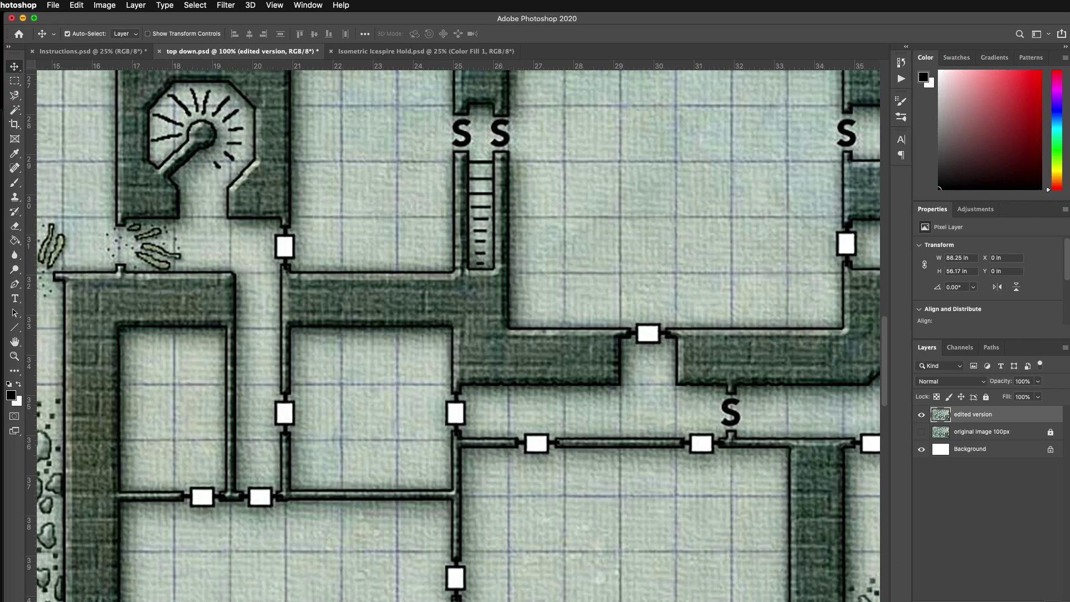
{"action": "key", "text": "super+shift+alt+n"}
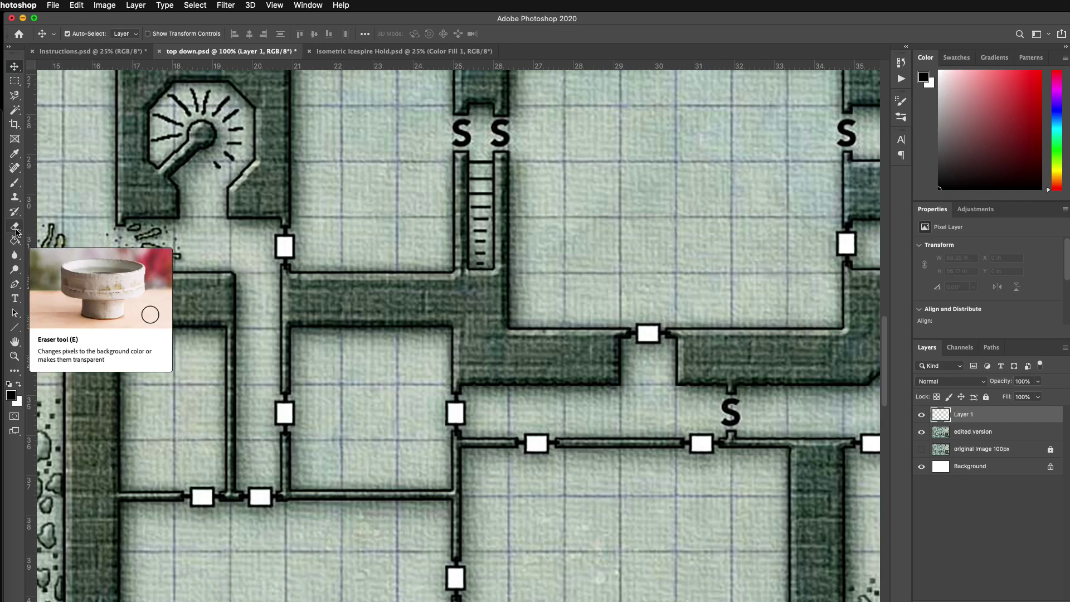
Use the Clone Stamp on Layer 1 to cover the secret-door S on the west side of the ladder passage with wall
{"action": "left_click", "coordinate": [17, 201]}
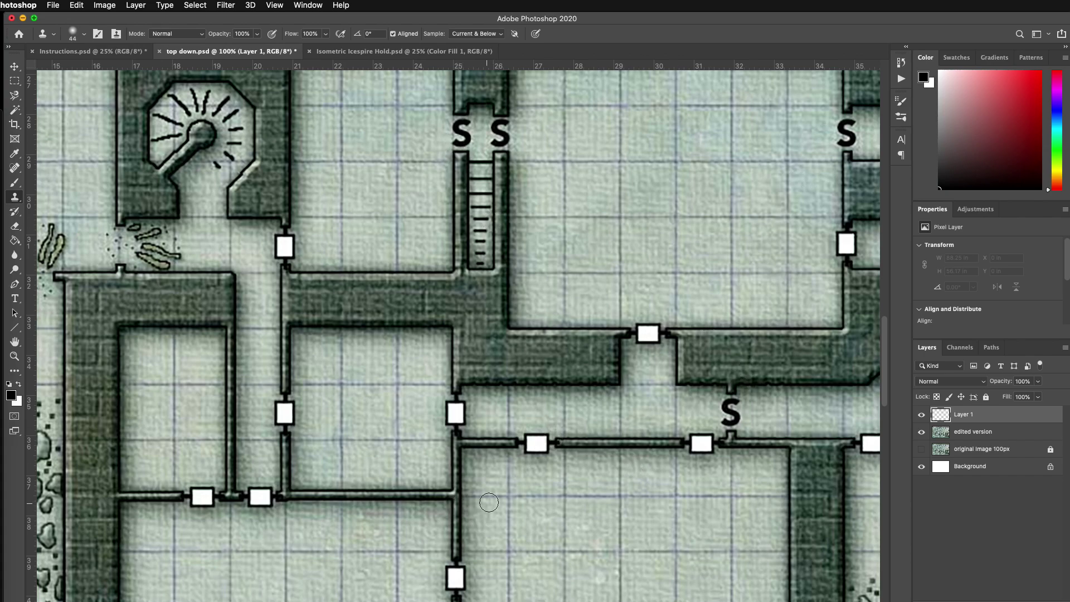
{"action": "mouse_move", "coordinate": [492, 500]}
{"action": "left_mouse_down"}
{"action": "mouse_move", "coordinate": [450, 255]}
{"action": "mouse_move", "coordinate": [217, 336]}
{"action": "mouse_move", "coordinate": [205, 601]}
{"action": "mouse_move", "coordinate": [434, 601]}
{"action": "left_mouse_up"}
{"action": "scroll", "coordinate": [527, 517], "scroll_direction": "down", "scroll_amount": 5}
{"action": "scroll", "coordinate": [527, 518], "scroll_direction": "left", "scroll_amount": 3}
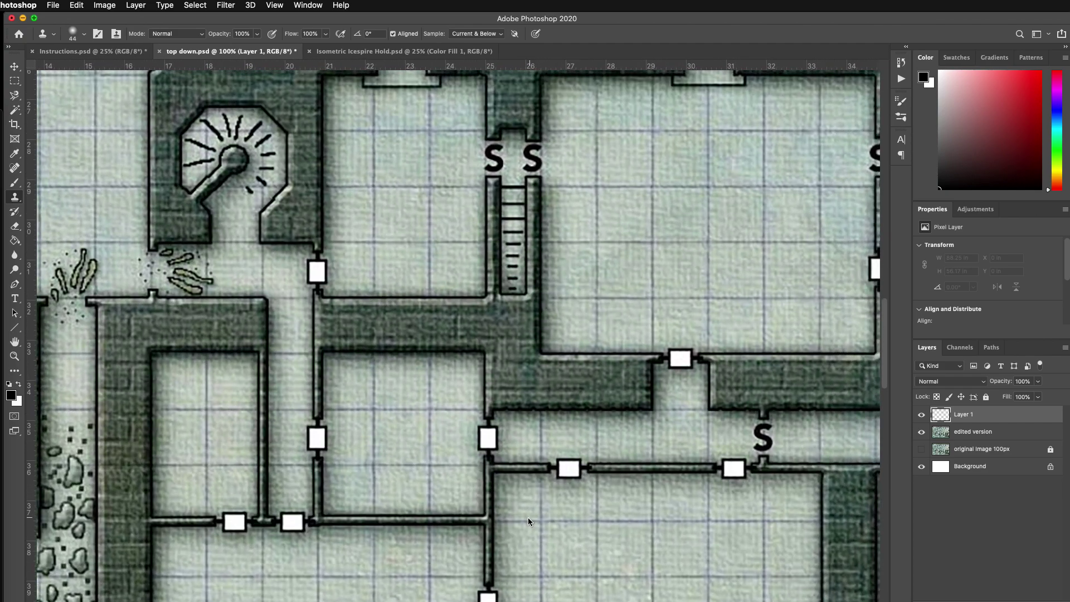
{"action": "scroll", "coordinate": [527, 517], "scroll_direction": "up", "scroll_amount": 2}
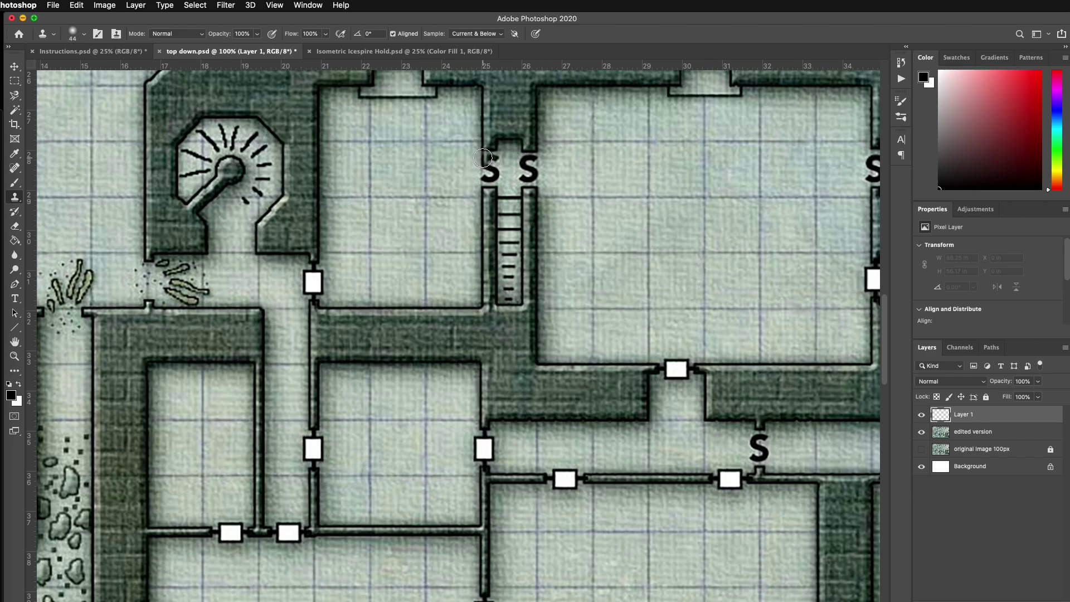
{"action": "mouse_move", "coordinate": [483, 158]}
{"action": "left_mouse_down"}
{"action": "mouse_move", "coordinate": [487, 184]}
{"action": "mouse_move", "coordinate": [492, 153]}
{"action": "mouse_move", "coordinate": [499, 159]}
{"action": "left_mouse_up"}
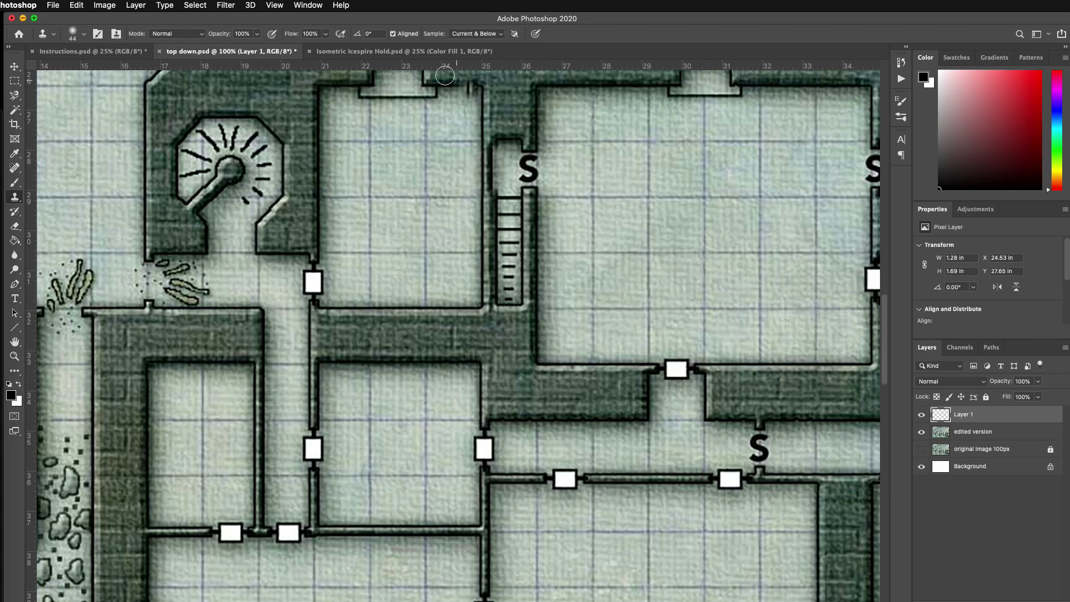
Turn off aligned sampling and clone wall over the secret-door S on the east side of the ladder passage
{"action": "left_click_drag", "start_coordinate": [493, 144], "coordinate": [512, 137]}
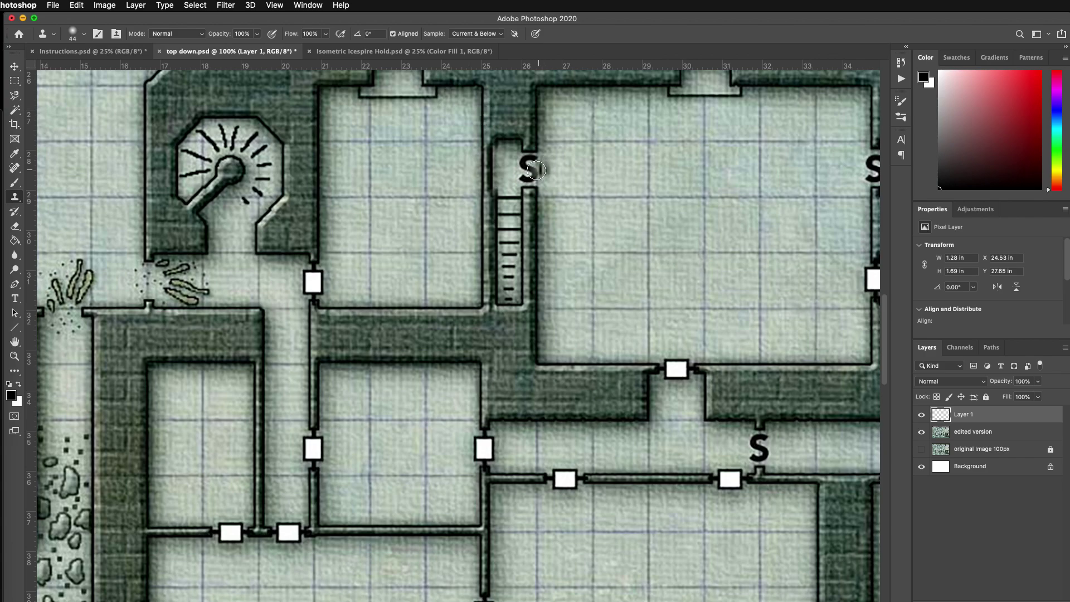
{"action": "left_click", "coordinate": [405, 35]}
{"action": "left_click", "coordinate": [505, 146]}
{"action": "key", "text": "super+z"}
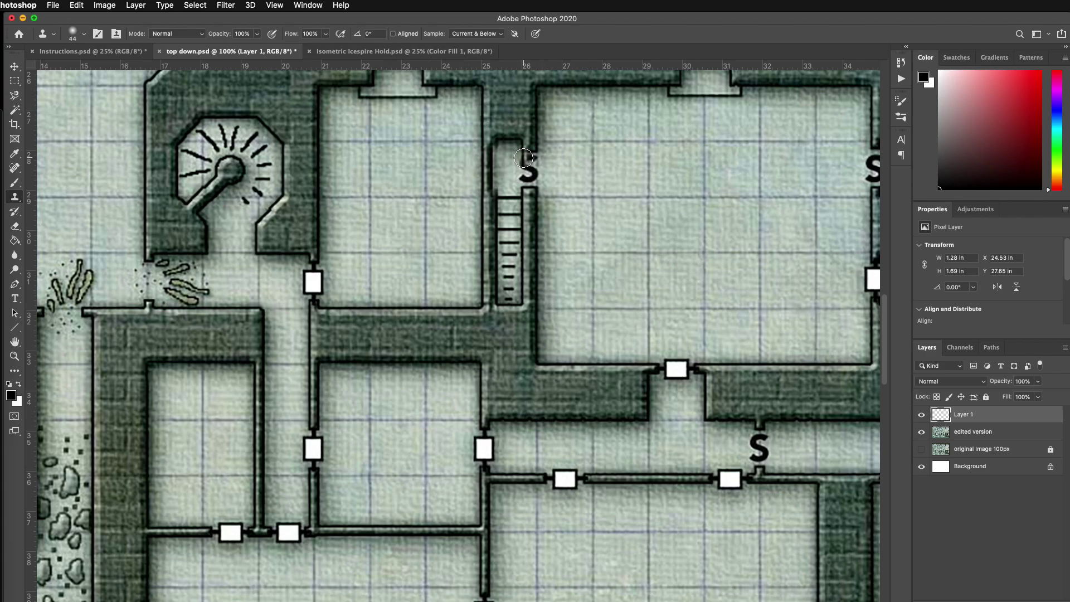
{"action": "mouse_move", "coordinate": [524, 158]}
{"action": "left_mouse_down"}
{"action": "mouse_move", "coordinate": [532, 182]}
{"action": "mouse_move", "coordinate": [534, 159]}
{"action": "mouse_move", "coordinate": [537, 192]}
{"action": "left_mouse_up"}
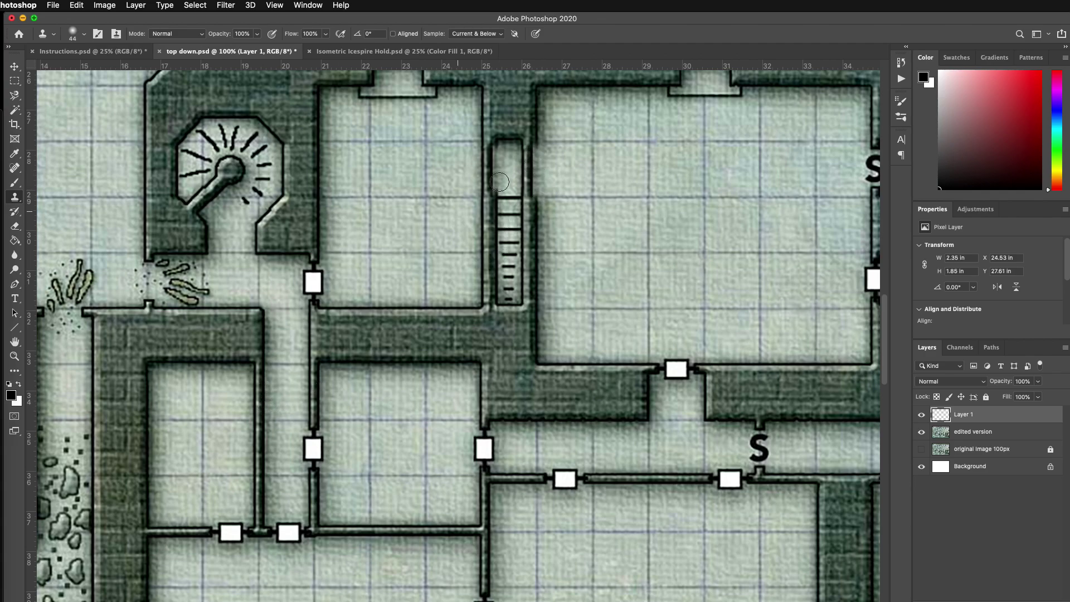
{"action": "left_click", "coordinate": [536, 172]}
{"action": "mouse_move", "coordinate": [536, 172]}
{"action": "left_mouse_down"}
{"action": "mouse_move", "coordinate": [537, 192]}
{"action": "mouse_move", "coordinate": [527, 153]}
{"action": "mouse_move", "coordinate": [521, 193]}
{"action": "mouse_move", "coordinate": [524, 149]}
{"action": "mouse_move", "coordinate": [526, 173]}
{"action": "left_mouse_up"}
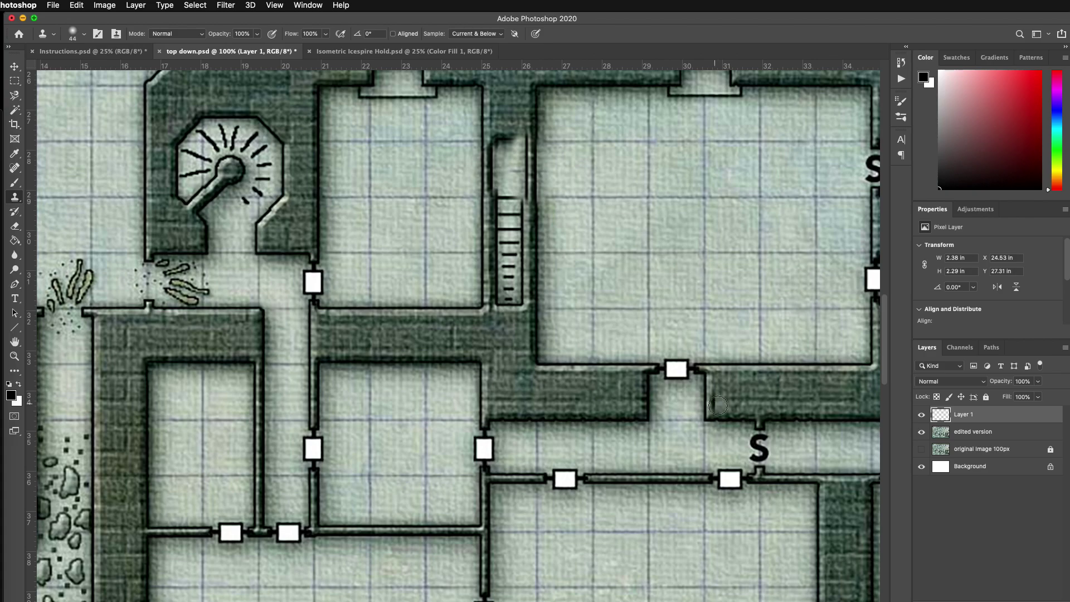
Clone wall over the secret-door marks in the corridor south of the large room and at the west end of the north corridor
{"action": "left_click_drag", "start_coordinate": [758, 426], "coordinate": [764, 457]}
{"action": "left_click_drag", "start_coordinate": [334, 171], "coordinate": [502, 481]}
{"action": "mouse_move", "coordinate": [377, 300]}
{"action": "left_mouse_down"}
{"action": "mouse_move", "coordinate": [371, 332]}
{"action": "mouse_move", "coordinate": [369, 296]}
{"action": "mouse_move", "coordinate": [365, 328]}
{"action": "left_mouse_up"}
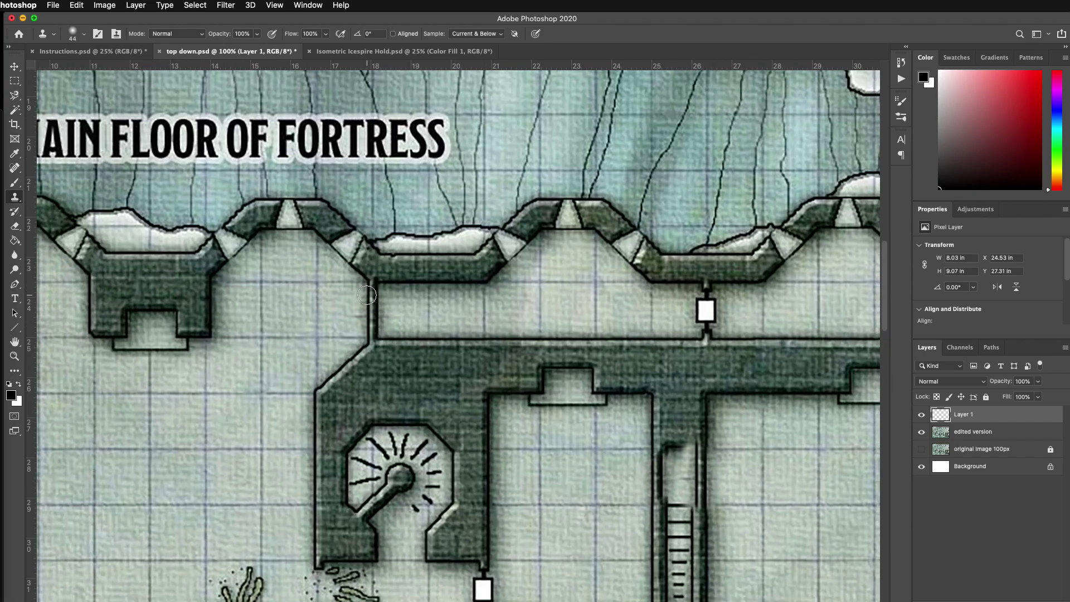
Clone wall over the secret-door S on the east side of the large room and touch up the patch
{"action": "left_click_drag", "start_coordinate": [559, 422], "coordinate": [513, 390]}
{"action": "left_click_drag", "start_coordinate": [687, 463], "coordinate": [547, 338]}
{"action": "scroll", "coordinate": [559, 310], "scroll_direction": "up", "scroll_amount": 4}
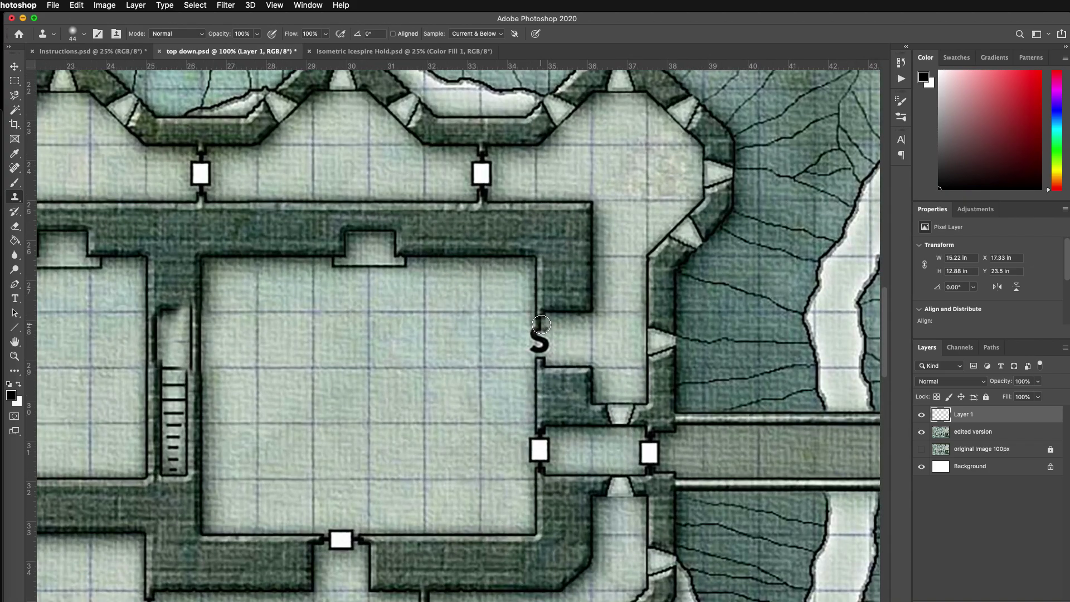
{"action": "mouse_move", "coordinate": [547, 348]}
{"action": "left_mouse_down"}
{"action": "mouse_move", "coordinate": [531, 348]}
{"action": "mouse_move", "coordinate": [537, 326]}
{"action": "mouse_move", "coordinate": [538, 351]}
{"action": "left_mouse_up"}
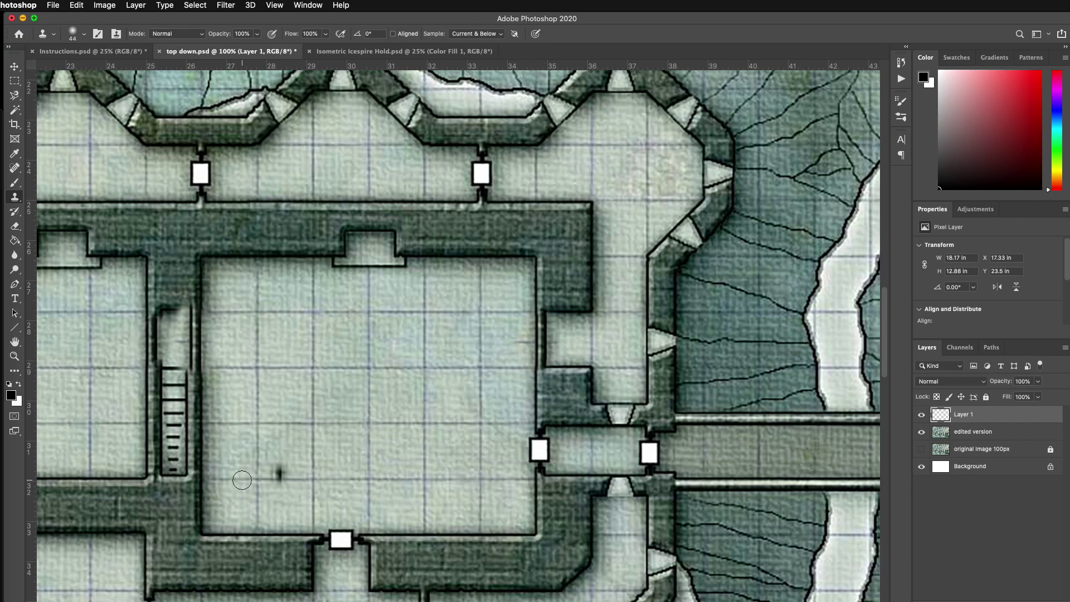
{"action": "mouse_move", "coordinate": [259, 468]}
{"action": "left_mouse_down"}
{"action": "mouse_move", "coordinate": [353, 294]}
{"action": "mouse_move", "coordinate": [419, 233]}
{"action": "mouse_move", "coordinate": [417, 249]}
{"action": "mouse_move", "coordinate": [423, 241]}
{"action": "mouse_move", "coordinate": [470, 162]}
{"action": "mouse_move", "coordinate": [536, 168]}
{"action": "mouse_move", "coordinate": [542, 202]}
{"action": "left_mouse_up"}
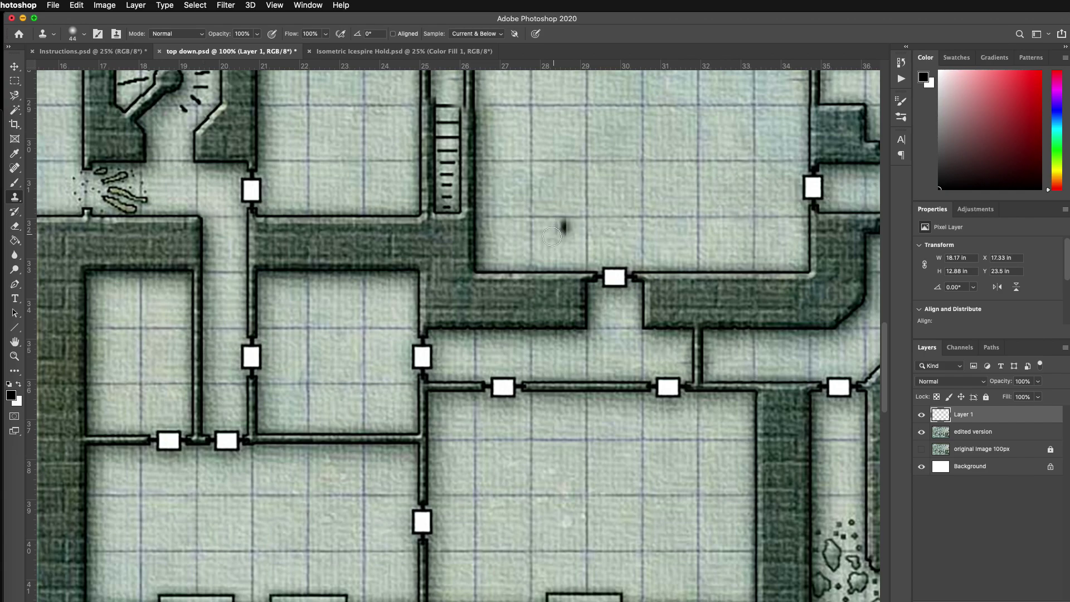
{"action": "left_click_drag", "start_coordinate": [562, 227], "coordinate": [353, 370]}
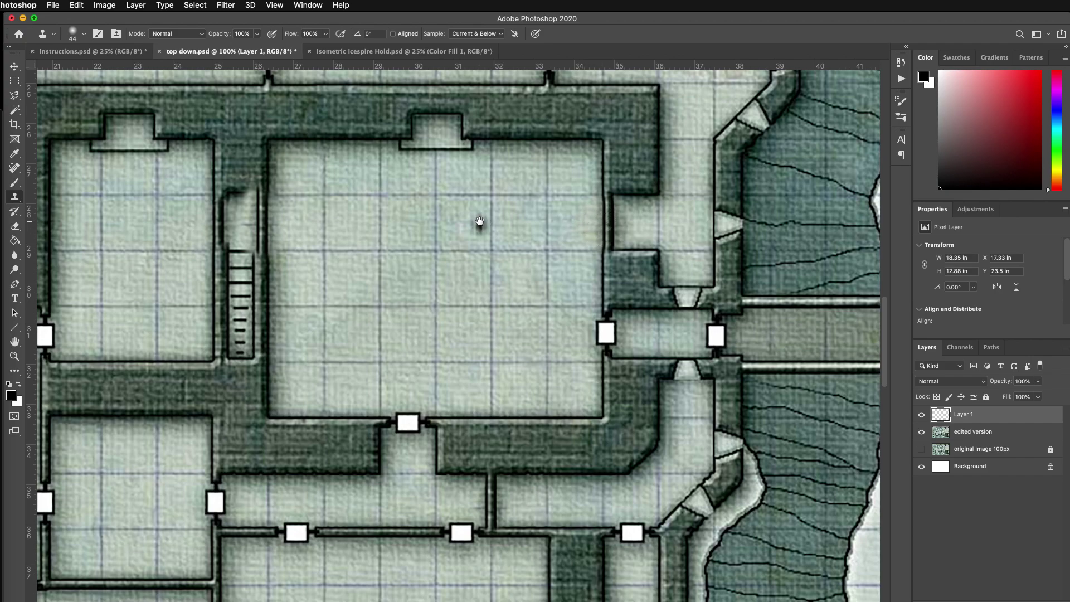
Touch up the patched wall at the west end of the fortress's north corridor with the Clone Stamp
{"action": "left_click_drag", "start_coordinate": [480, 222], "coordinate": [637, 401]}
{"action": "left_click_drag", "start_coordinate": [215, 244], "coordinate": [379, 260]}
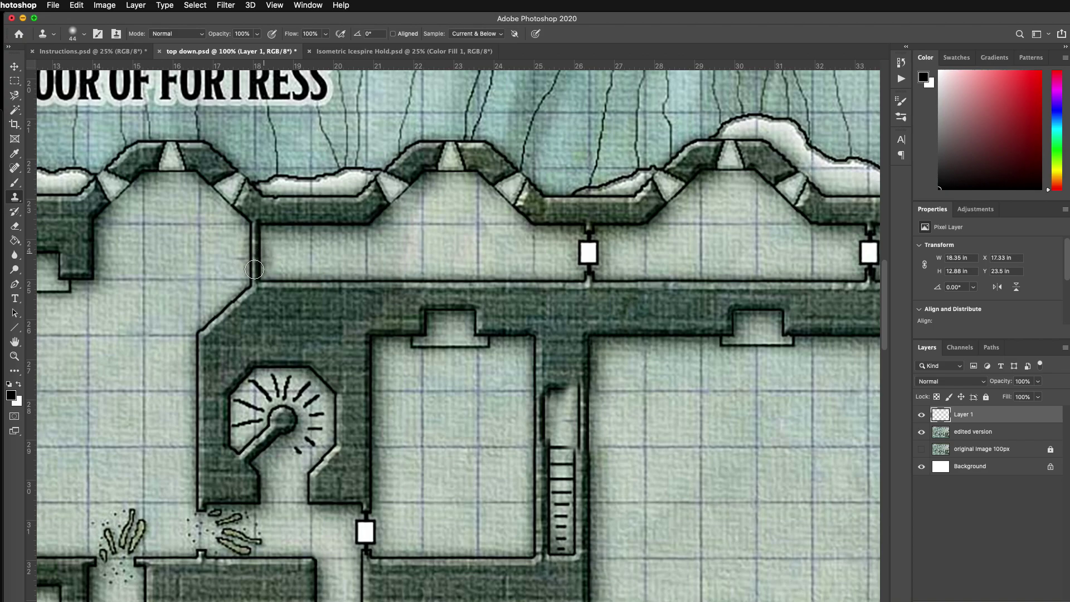
{"action": "left_click", "coordinate": [238, 256]}
Clone wall over the secret-door S and arrow at the south end of the undercroft tomb
{"action": "left_click", "coordinate": [442, 356], "text": "alt"}
{"action": "left_click", "coordinate": [442, 356], "text": "alt"}
{"action": "left_click_drag", "start_coordinate": [512, 395], "coordinate": [419, 266]}
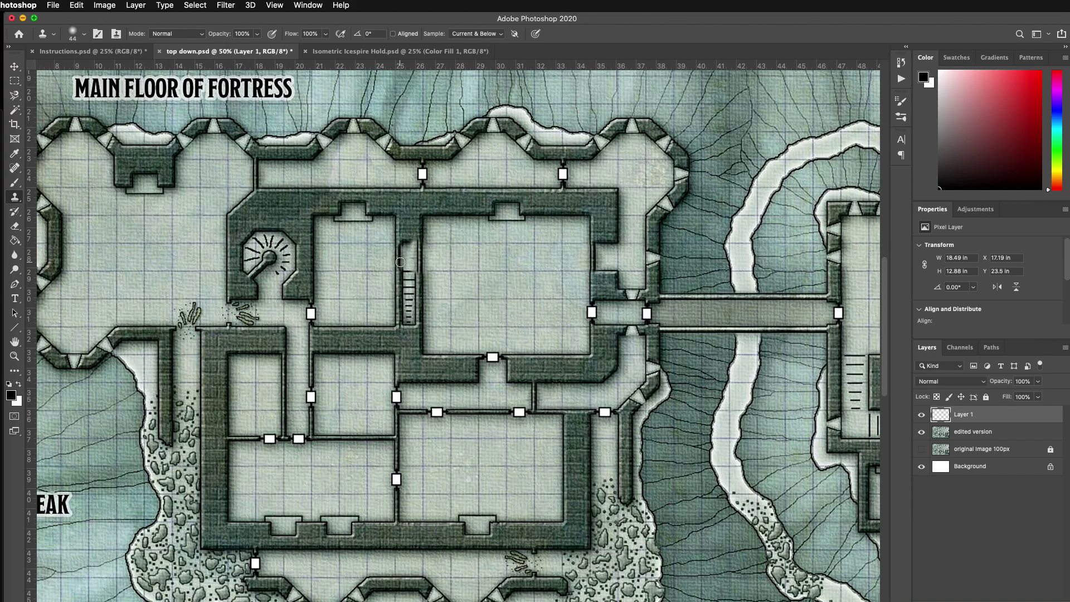
{"action": "left_click_drag", "start_coordinate": [486, 301], "coordinate": [342, 219]}
{"action": "left_click_drag", "start_coordinate": [517, 309], "coordinate": [228, 214]}
{"action": "left_click_drag", "start_coordinate": [446, 282], "coordinate": [174, 256]}
{"action": "left_click_drag", "start_coordinate": [389, 366], "coordinate": [331, 309]}
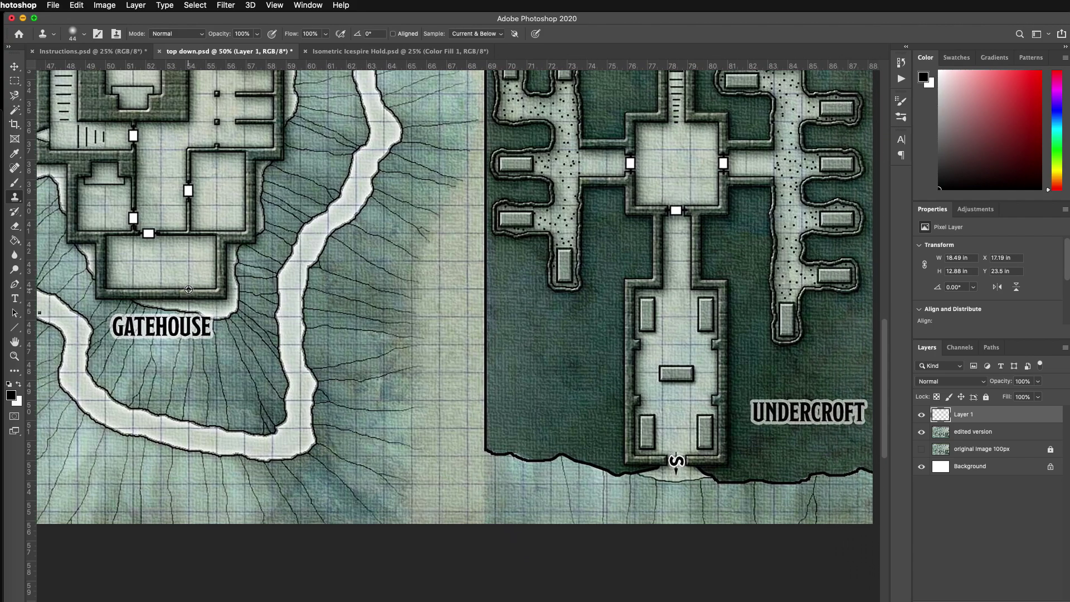
{"action": "scroll", "coordinate": [672, 457], "scroll_direction": "up", "scroll_amount": 3}
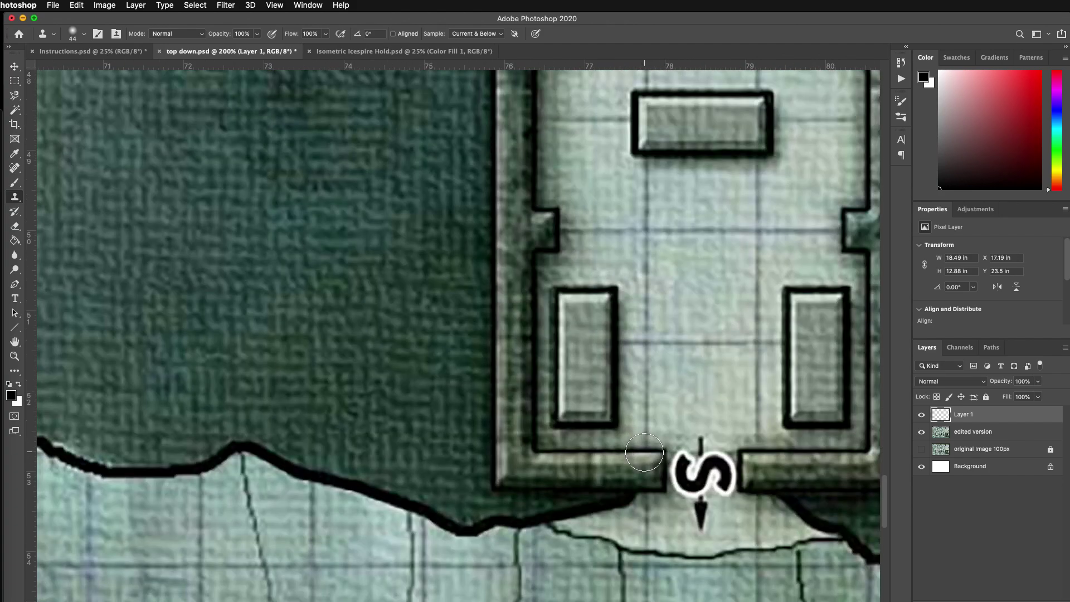
{"action": "mouse_move", "coordinate": [645, 452]}
{"action": "left_mouse_down"}
{"action": "mouse_move", "coordinate": [736, 457]}
{"action": "mouse_move", "coordinate": [736, 470]}
{"action": "mouse_move", "coordinate": [671, 479]}
{"action": "mouse_move", "coordinate": [701, 437]}
{"action": "mouse_move", "coordinate": [697, 507]}
{"action": "left_mouse_up"}
Save top down.psd and rename Layer 1 to Hidden Door Patches
{"action": "scroll", "coordinate": [643, 423], "scroll_direction": "down", "scroll_amount": 3}
{"action": "scroll", "coordinate": [642, 423], "scroll_direction": "down", "scroll_amount": 3}
{"action": "scroll", "coordinate": [506, 370], "scroll_direction": "down", "scroll_amount": 2}
{"action": "left_click_drag", "start_coordinate": [452, 317], "coordinate": [489, 425]}
{"action": "left_click", "coordinate": [457, 374], "text": "alt"}
{"action": "left_click_drag", "start_coordinate": [442, 385], "coordinate": [506, 446]}
{"action": "scroll", "coordinate": [440, 391], "scroll_direction": "down", "scroll_amount": 1}
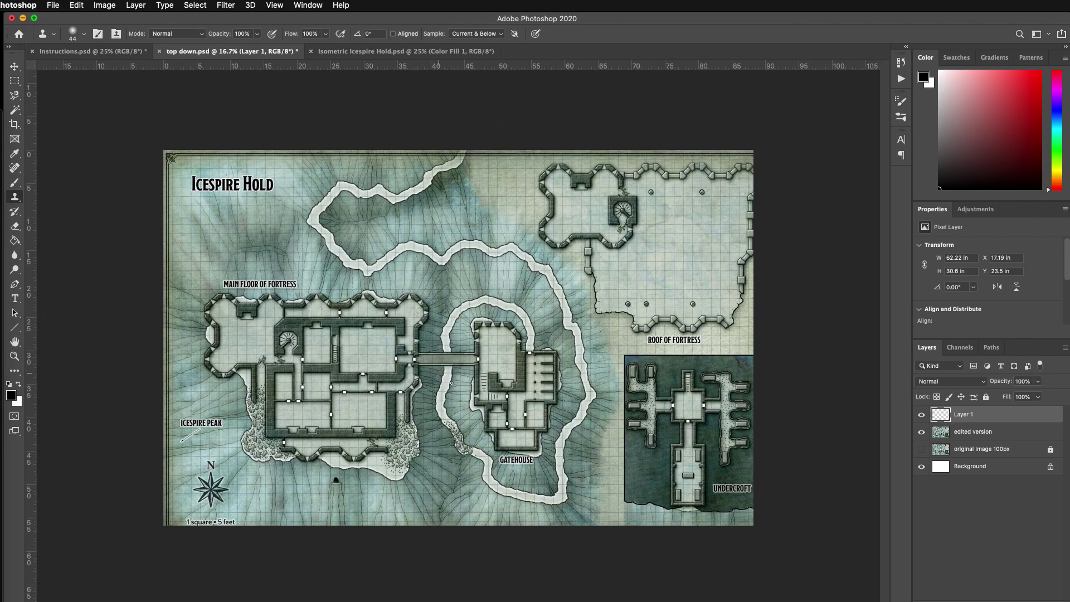
{"action": "key", "text": "super+s"}
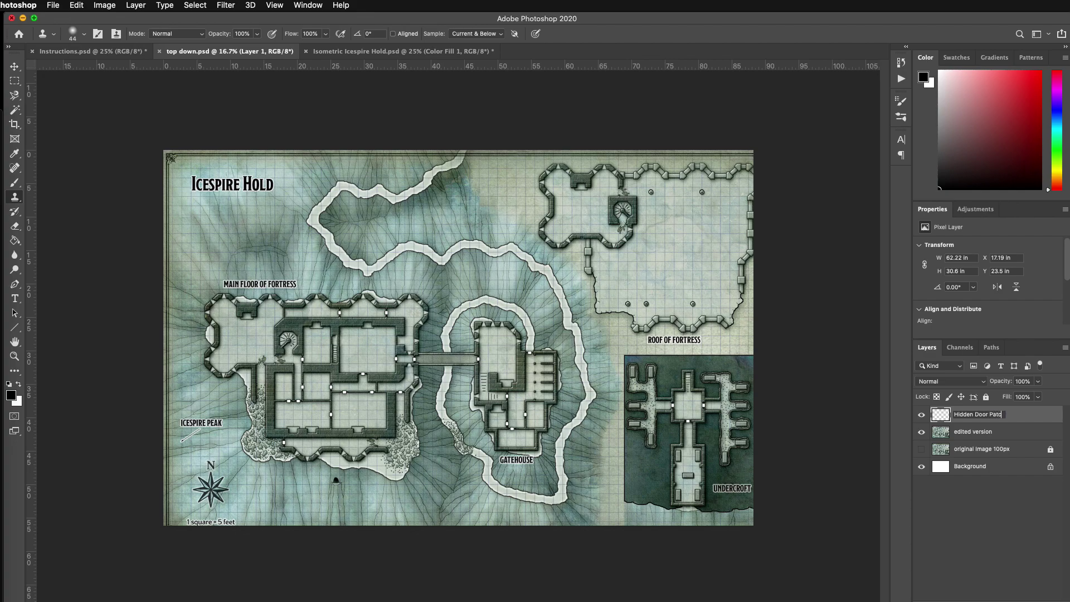
{"action": "type", "text": "hes"}
{"action": "key", "text": "Return"}
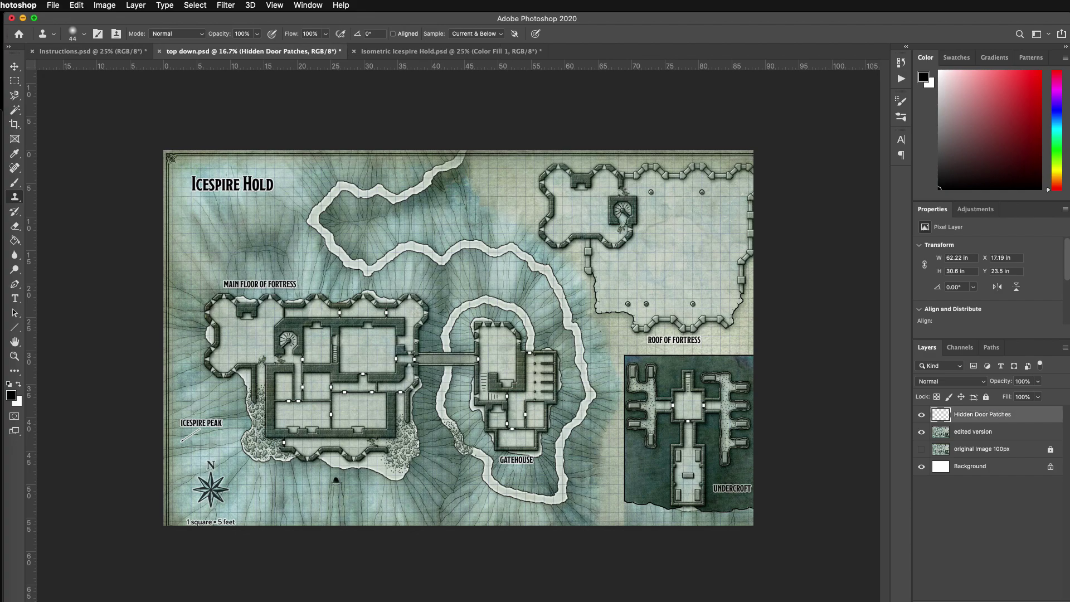
Compare the map with and without the Hidden Door Patches layer, both overall and close up around the fortress rooms
{"action": "left_click", "coordinate": [921, 418]}
{"action": "left_click", "coordinate": [922, 418]}
{"action": "left_click", "coordinate": [922, 418]}
{"action": "left_click", "coordinate": [922, 418]}
{"action": "left_click", "coordinate": [922, 419]}
{"action": "left_click", "coordinate": [333, 351], "text": "super"}
{"action": "left_click", "coordinate": [333, 350], "text": "super"}
{"action": "left_click", "coordinate": [334, 351], "text": "super"}
{"action": "left_click", "coordinate": [333, 351], "text": "super"}
{"action": "left_click", "coordinate": [334, 350], "text": "super"}
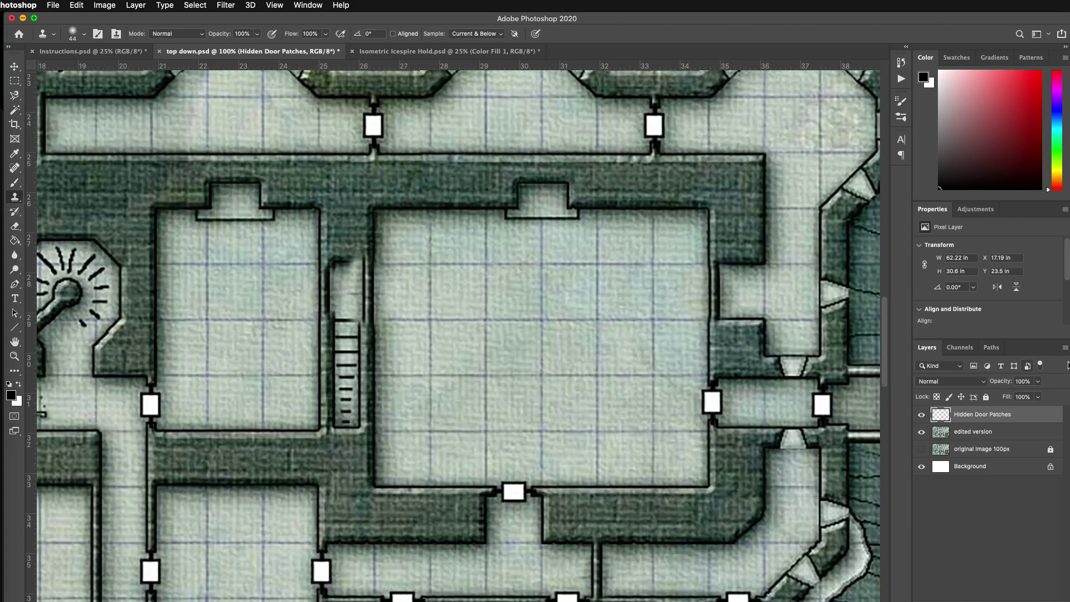
{"action": "left_click", "coordinate": [922, 415]}
{"action": "left_click", "coordinate": [922, 416]}
{"action": "left_click", "coordinate": [922, 416]}
{"action": "left_click", "coordinate": [922, 416]}
Make the edited version layer active and set the Spot Healing Brush size to 94 px for the map title
{"action": "left_click", "coordinate": [979, 434]}
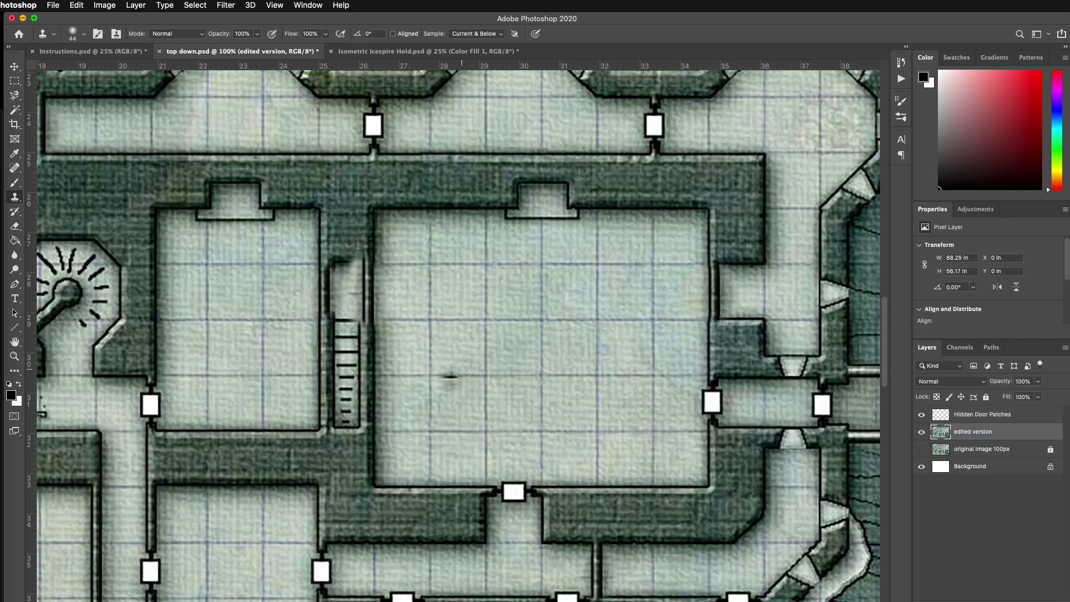
{"action": "left_click", "coordinate": [427, 309], "text": "alt"}
{"action": "left_click", "coordinate": [428, 308], "text": "alt"}
{"action": "left_click_drag", "start_coordinate": [428, 309], "coordinate": [666, 438]}
{"action": "left_click_drag", "start_coordinate": [545, 248], "coordinate": [425, 252]}
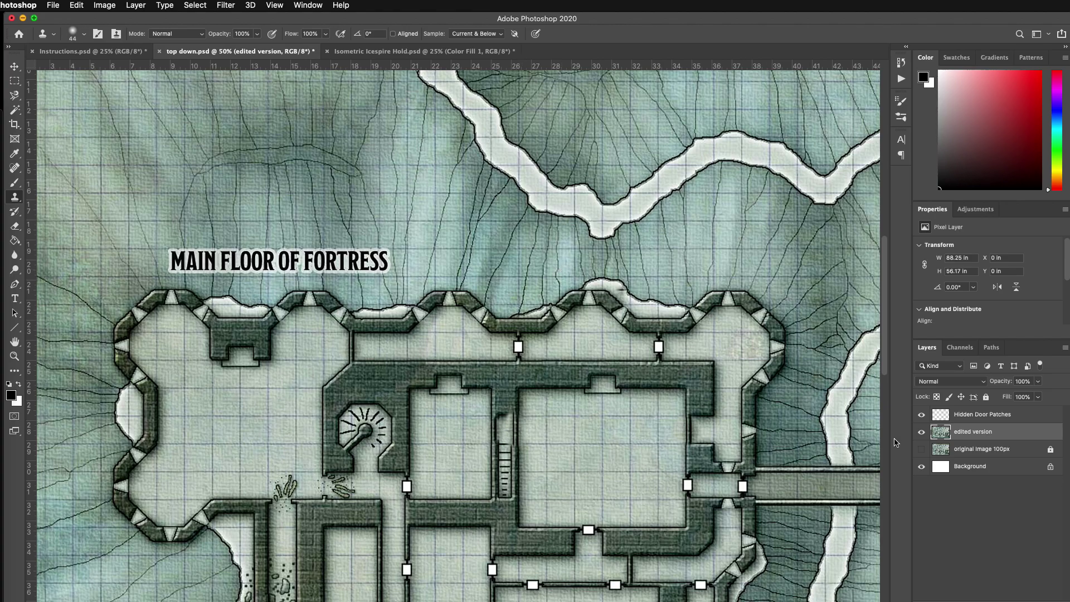
{"action": "scroll", "coordinate": [595, 314], "scroll_direction": "down", "scroll_amount": 3}
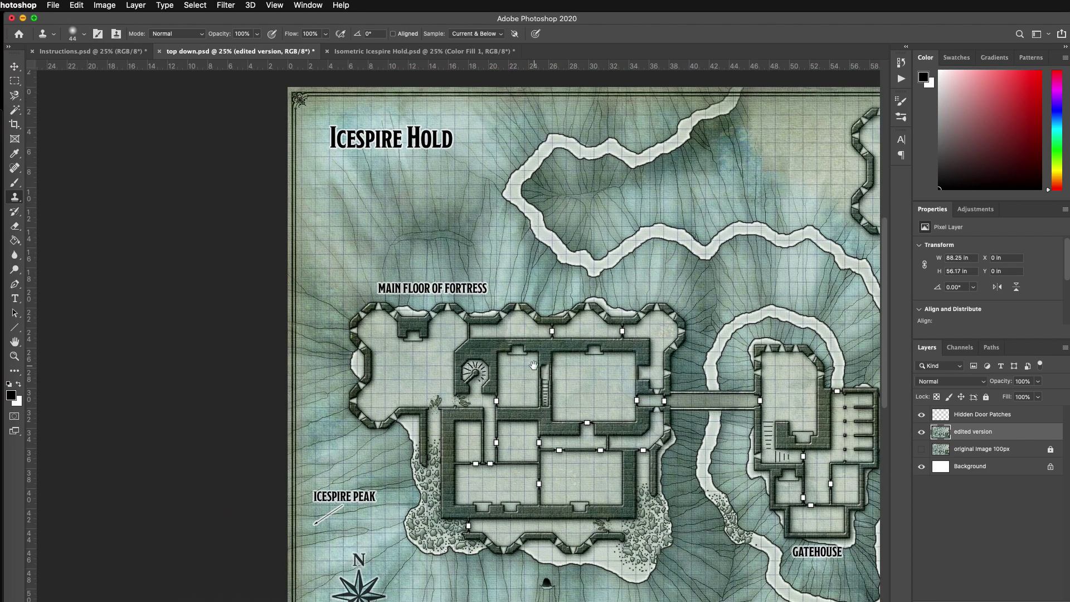
{"action": "left_click_drag", "start_coordinate": [536, 369], "coordinate": [606, 313]}
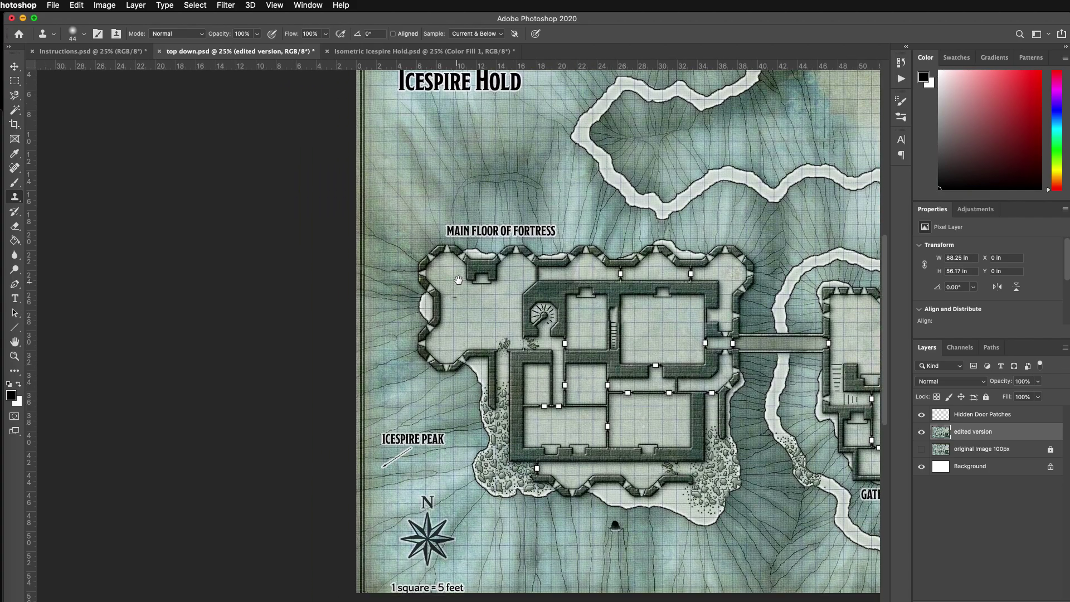
{"action": "left_click_drag", "start_coordinate": [459, 278], "coordinate": [462, 397]}
{"action": "left_click", "coordinate": [491, 253], "text": "alt"}
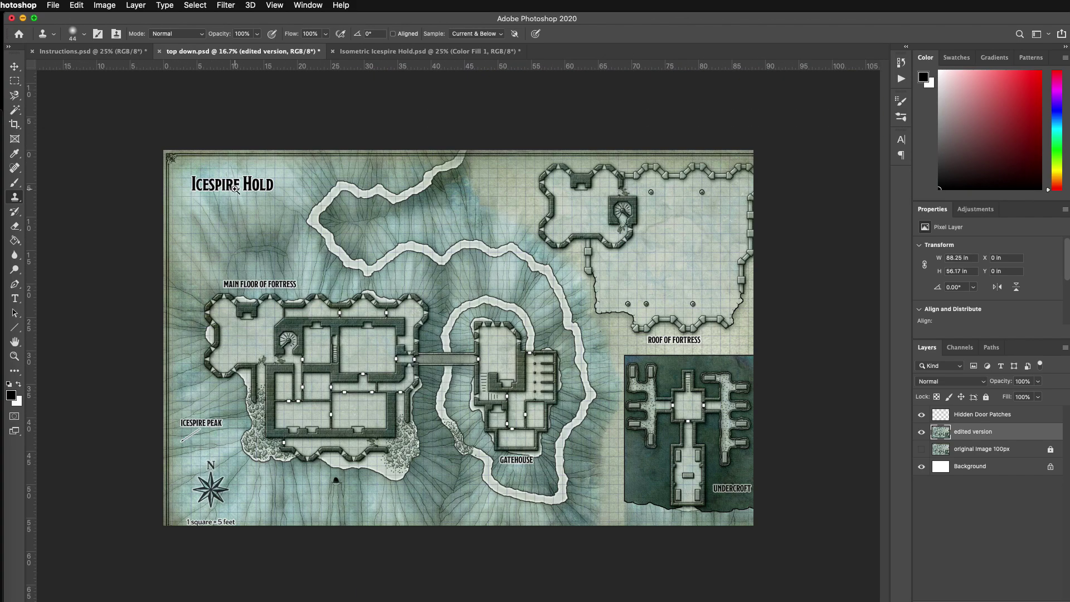
{"action": "scroll", "coordinate": [235, 188], "scroll_direction": "up", "scroll_amount": 3}
{"action": "left_click_drag", "start_coordinate": [197, 207], "coordinate": [274, 251]}
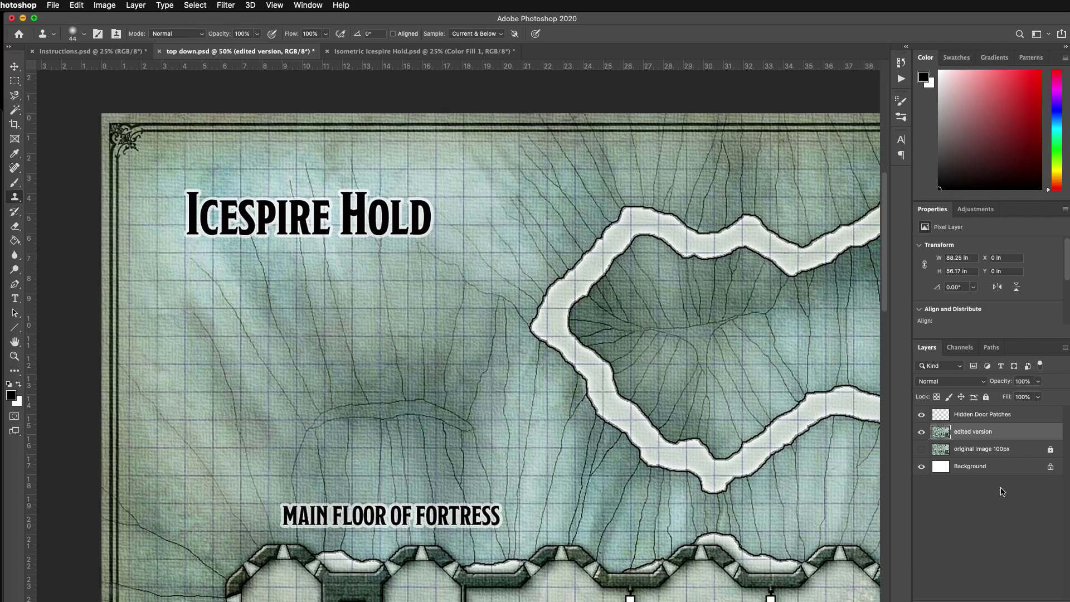
{"action": "left_click", "coordinate": [14, 169]}
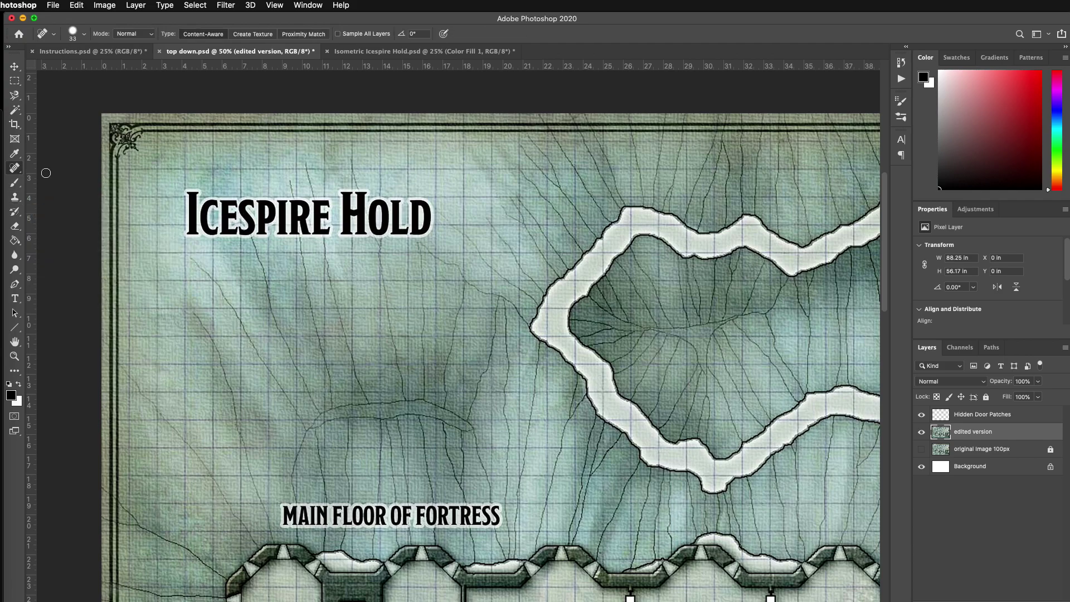
{"action": "right_click", "coordinate": [278, 221]}
{"action": "left_click_drag", "start_coordinate": [313, 244], "coordinate": [330, 244]}
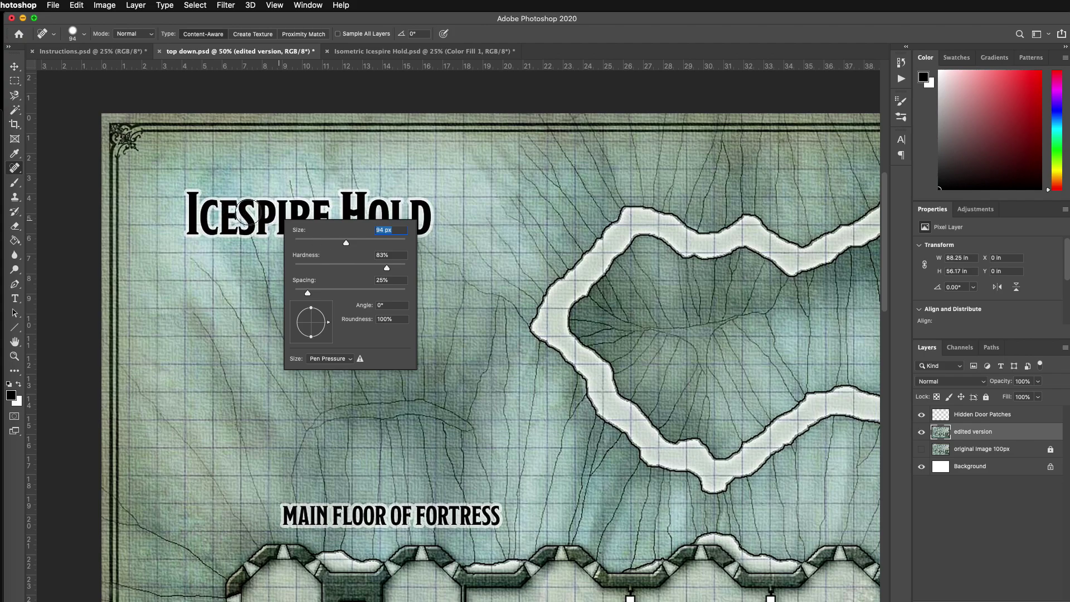
Undo the stray healing dab and paint out the Icespire Hold title with the content-aware Spot Healing Brush
{"action": "left_click", "coordinate": [187, 223]}
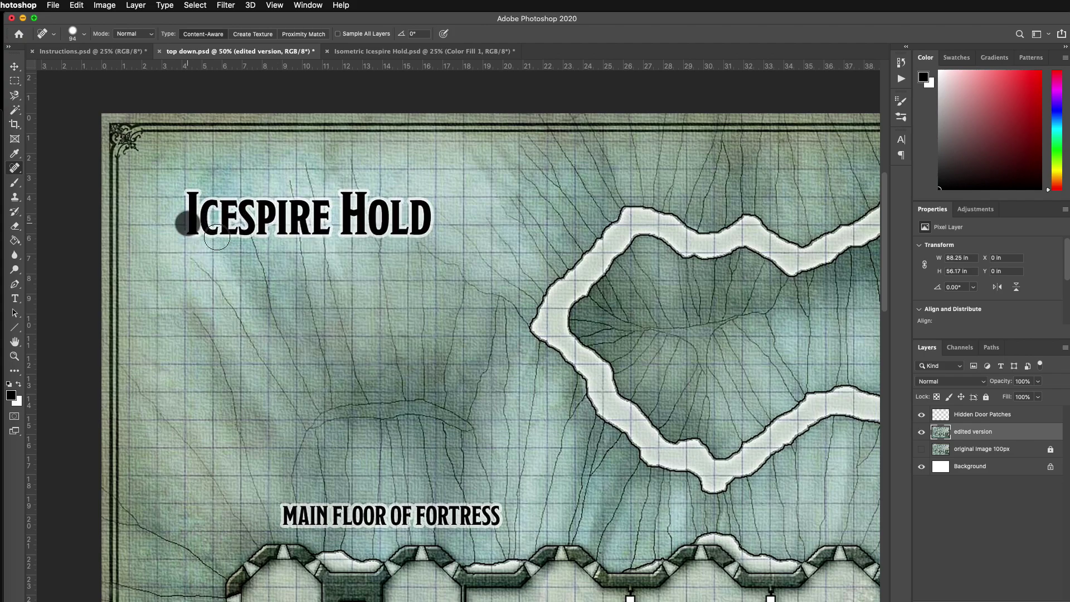
{"action": "key", "text": "super+z"}
{"action": "mouse_move", "coordinate": [191, 232]}
{"action": "left_mouse_down"}
{"action": "mouse_move", "coordinate": [279, 215]}
{"action": "mouse_move", "coordinate": [264, 212]}
{"action": "mouse_move", "coordinate": [358, 211]}
{"action": "mouse_move", "coordinate": [339, 202]}
{"action": "mouse_move", "coordinate": [380, 226]}
{"action": "mouse_move", "coordinate": [413, 212]}
{"action": "mouse_move", "coordinate": [435, 223]}
{"action": "mouse_move", "coordinate": [417, 216]}
{"action": "left_mouse_up"}
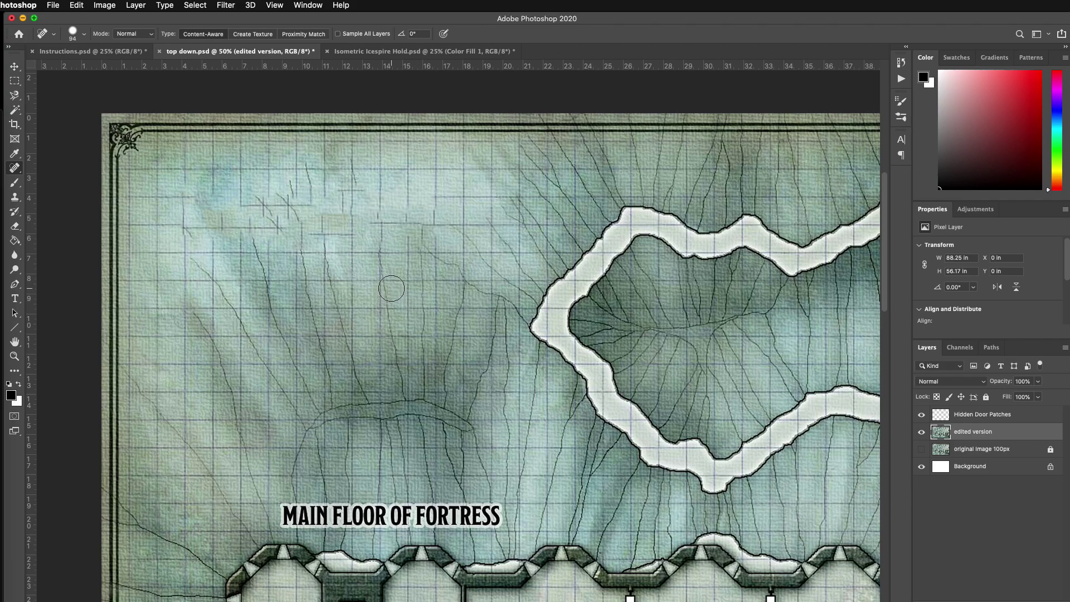
Paint out the Main Floor of Fortress and Gatehouse labels with the Spot Healing Brush
{"action": "scroll", "coordinate": [392, 287], "scroll_direction": "down", "scroll_amount": 7}
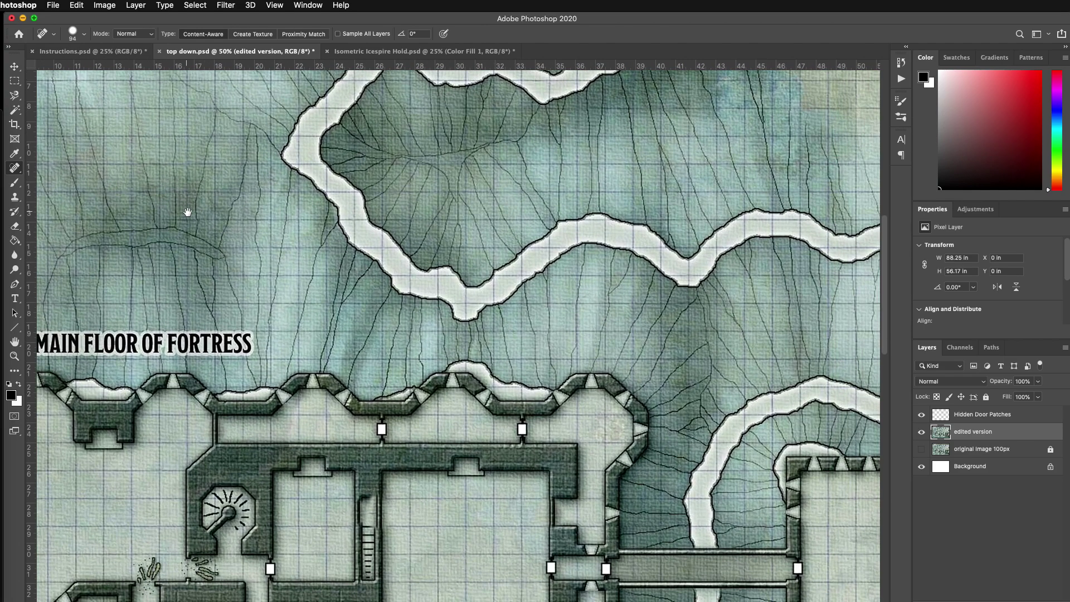
{"action": "mouse_move", "coordinate": [249, 317]}
{"action": "left_mouse_down"}
{"action": "mouse_move", "coordinate": [240, 315]}
{"action": "mouse_move", "coordinate": [456, 316]}
{"action": "mouse_move", "coordinate": [292, 313]}
{"action": "mouse_move", "coordinate": [397, 304]}
{"action": "mouse_move", "coordinate": [432, 326]}
{"action": "mouse_move", "coordinate": [415, 329]}
{"action": "mouse_move", "coordinate": [424, 331]}
{"action": "mouse_move", "coordinate": [278, 254]}
{"action": "mouse_move", "coordinate": [198, 95]}
{"action": "left_mouse_up"}
{"action": "left_click_drag", "start_coordinate": [431, 412], "coordinate": [688, 155]}
{"action": "scroll", "coordinate": [687, 154], "scroll_direction": "right", "scroll_amount": 15}
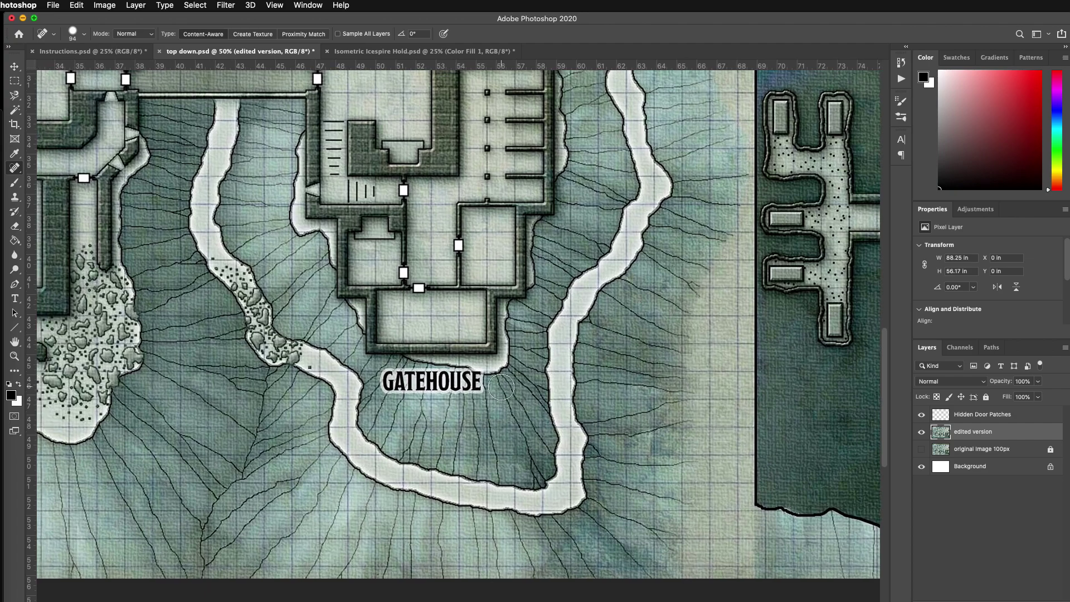
{"action": "mouse_move", "coordinate": [385, 386]}
{"action": "left_mouse_down"}
{"action": "mouse_move", "coordinate": [473, 384]}
{"action": "mouse_move", "coordinate": [409, 388]}
{"action": "mouse_move", "coordinate": [471, 384]}
{"action": "left_mouse_up"}
{"action": "mouse_move", "coordinate": [400, 390]}
{"action": "left_mouse_down"}
{"action": "mouse_move", "coordinate": [388, 373]}
{"action": "mouse_move", "coordinate": [436, 382]}
{"action": "mouse_move", "coordinate": [418, 385]}
{"action": "left_mouse_up"}
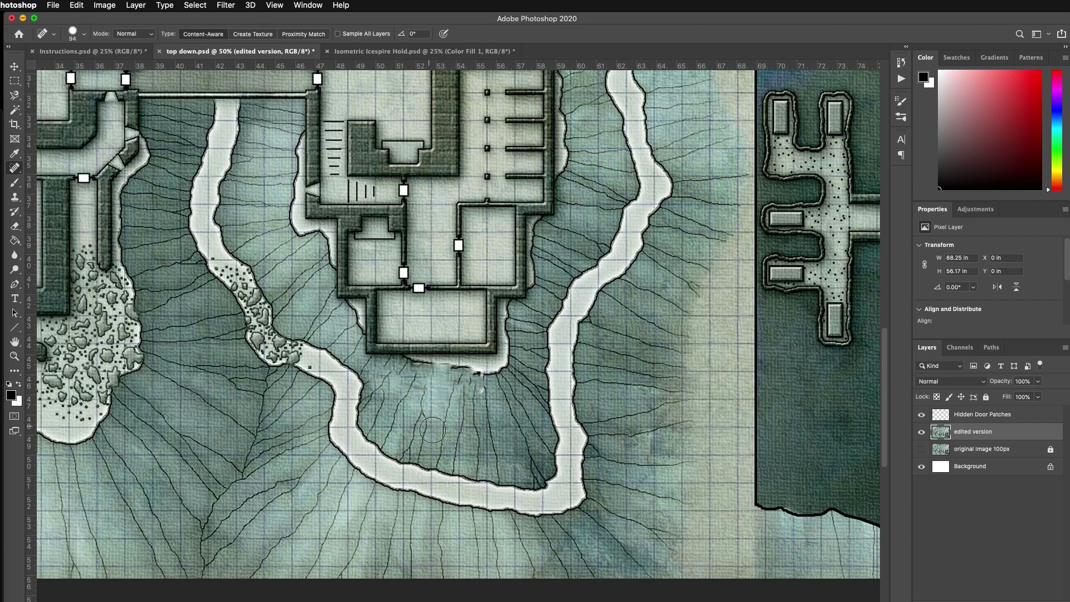
Paint out the Roof of Fortress label above the undercroft with the Spot Healing Brush
{"action": "left_click_drag", "start_coordinate": [606, 333], "coordinate": [523, 360]}
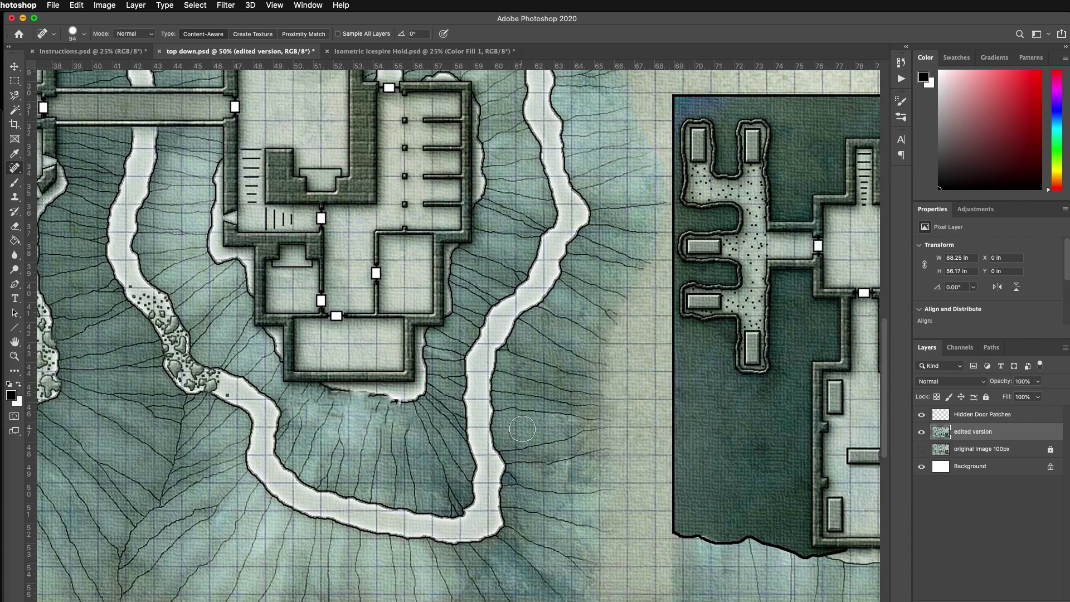
{"action": "left_click_drag", "start_coordinate": [609, 290], "coordinate": [449, 375]}
{"action": "mouse_move", "coordinate": [478, 249]}
{"action": "left_mouse_down"}
{"action": "mouse_move", "coordinate": [598, 241]}
{"action": "mouse_move", "coordinate": [611, 250]}
{"action": "mouse_move", "coordinate": [621, 248]}
{"action": "mouse_move", "coordinate": [600, 240]}
{"action": "mouse_move", "coordinate": [641, 240]}
{"action": "left_mouse_up"}
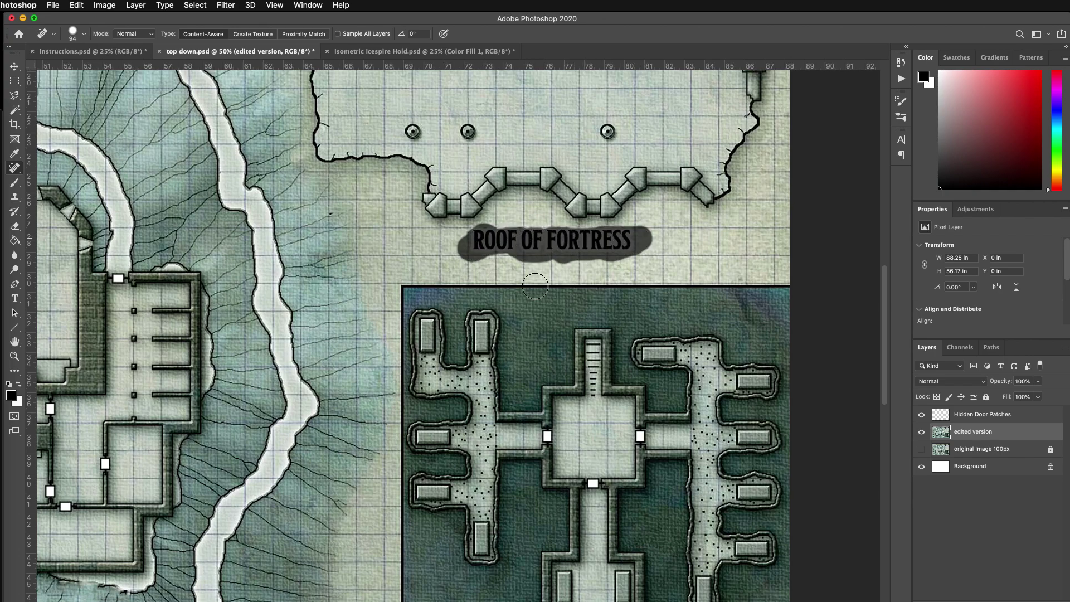
{"action": "left_click", "coordinate": [517, 257], "text": "alt"}
{"action": "left_click", "coordinate": [517, 257], "text": "alt"}
{"action": "left_click", "coordinate": [518, 257], "text": "alt"}
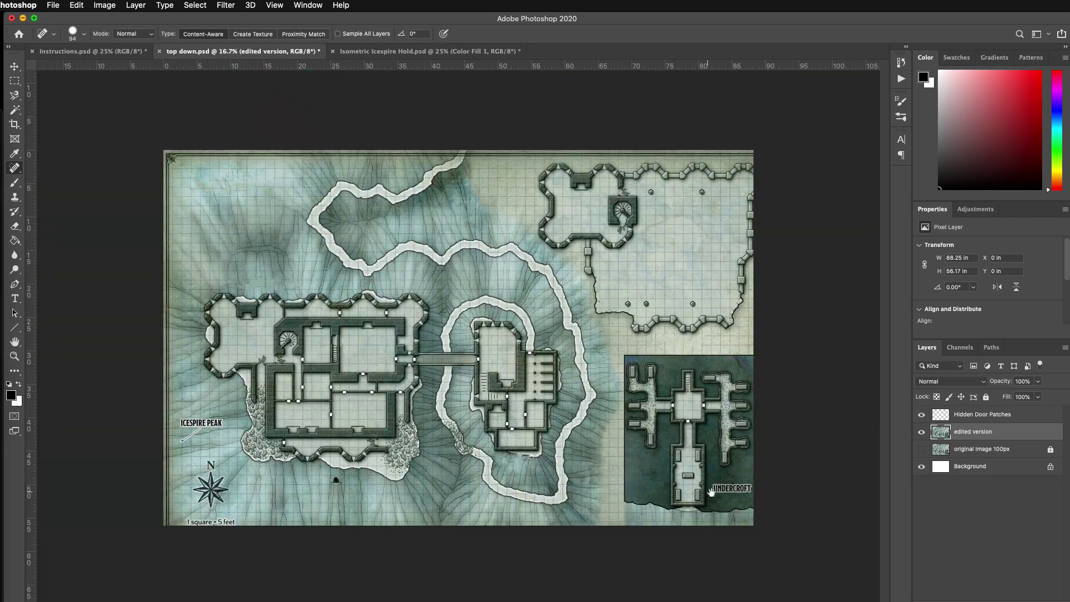
Paint out the Undercroft label with the Spot Healing Brush and save top down.psd before returning to the Isometric Icespire Hold document
{"action": "mouse_move", "coordinate": [721, 490]}
{"action": "left_mouse_down"}
{"action": "mouse_move", "coordinate": [751, 483]}
{"action": "mouse_move", "coordinate": [734, 489]}
{"action": "mouse_move", "coordinate": [743, 491]}
{"action": "left_mouse_up"}
{"action": "key", "text": "super+s"}
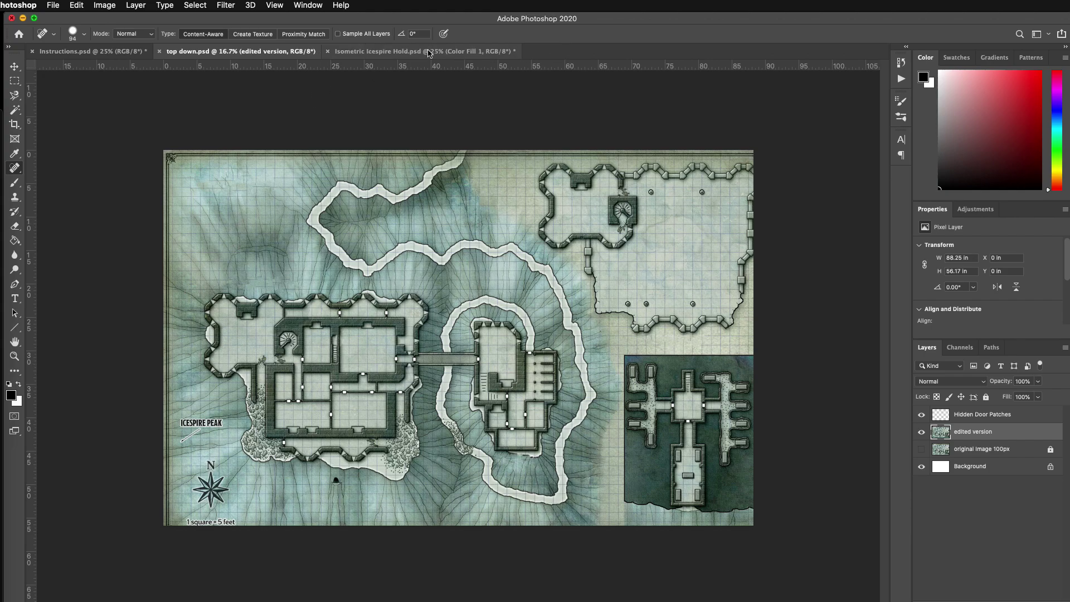
{"action": "left_click", "coordinate": [429, 51]}
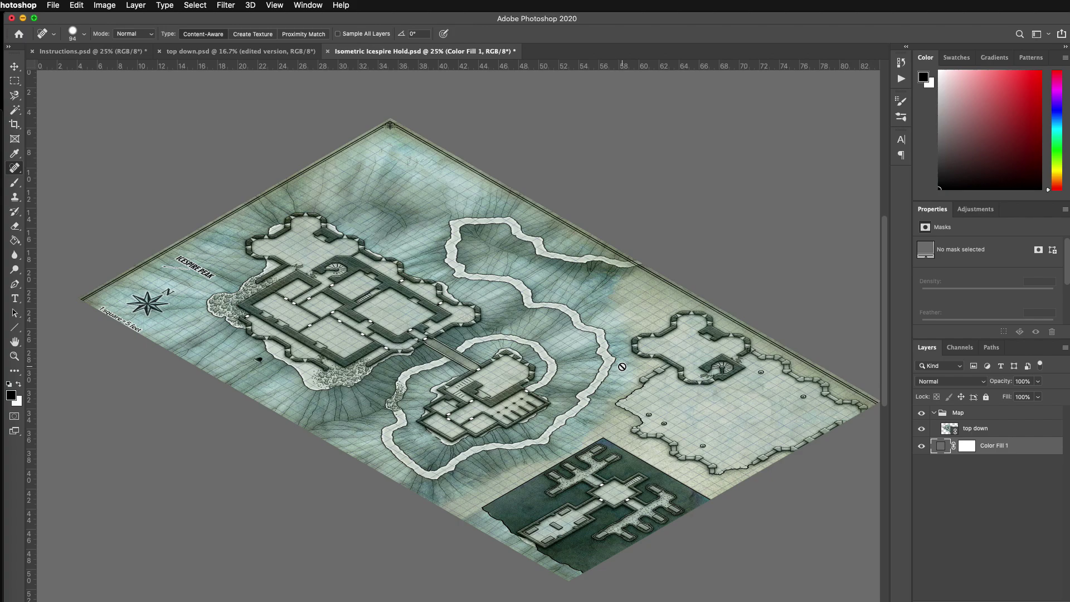
{"action": "key", "text": "super+shift+s"}
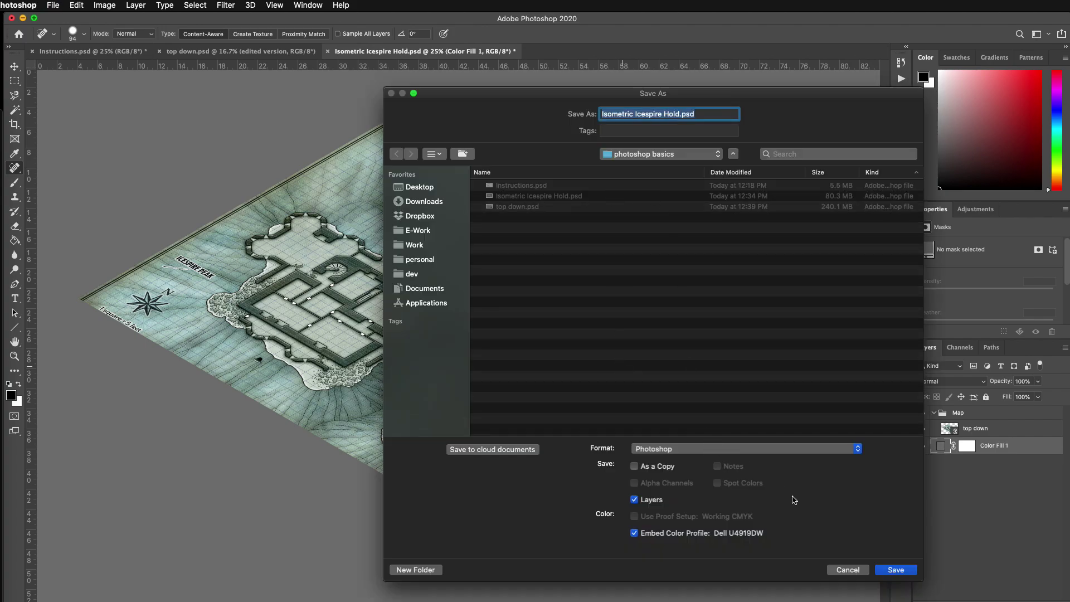
{"action": "left_click", "coordinate": [750, 449]}
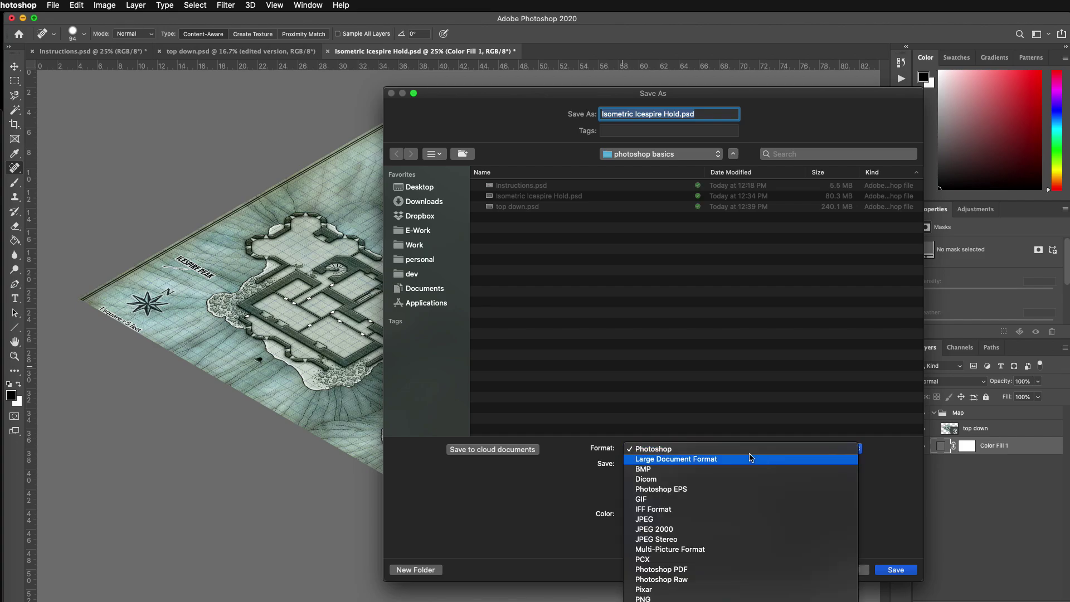
{"action": "key", "text": "j"}
{"action": "key", "text": "Return"}
{"action": "key", "text": "Escape"}
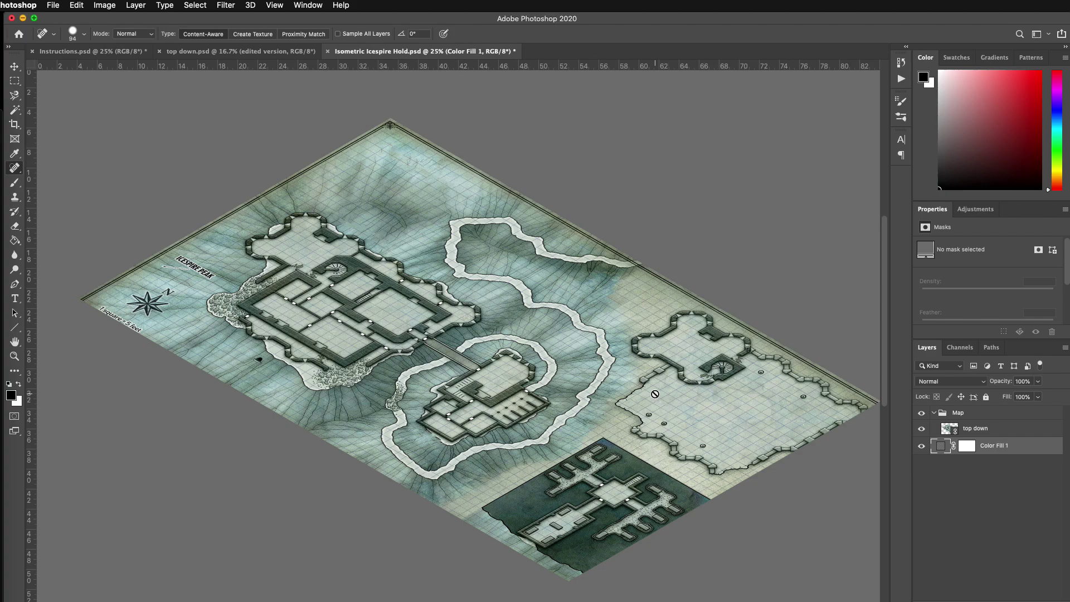
Crop the isometric canvas to a rectangular selection of about 74.6 by 40.7 in around the map's buildings and save the document
{"action": "key", "text": "m"}
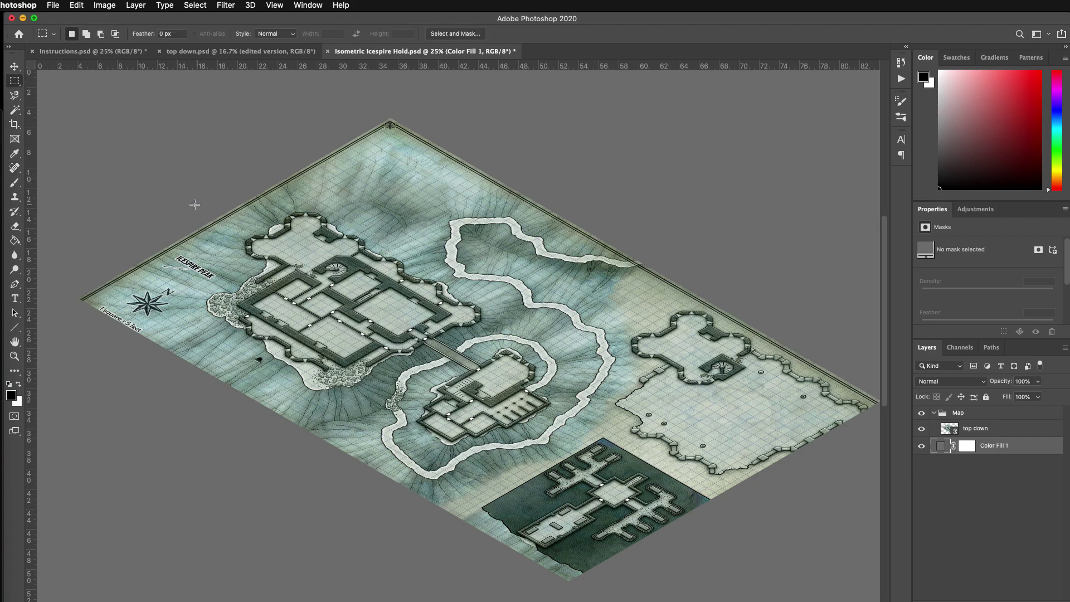
{"action": "left_click_drag", "start_coordinate": [129, 169], "coordinate": [878, 578]}
{"action": "left_click", "coordinate": [70, 5]}
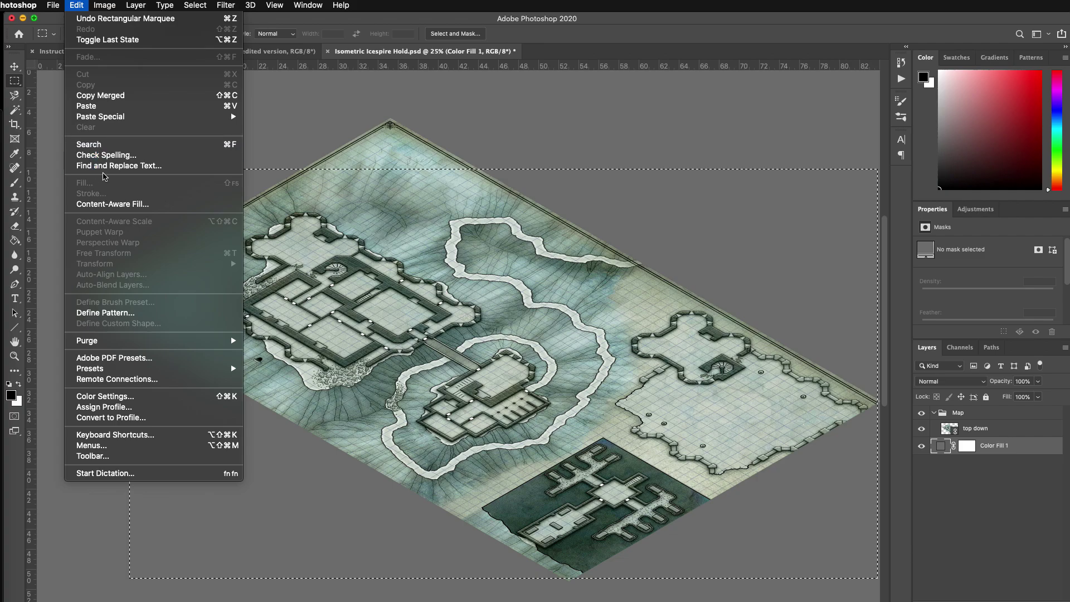
{"action": "mouse_move", "coordinate": [104, 5]}
{"action": "key", "text": "Return"}
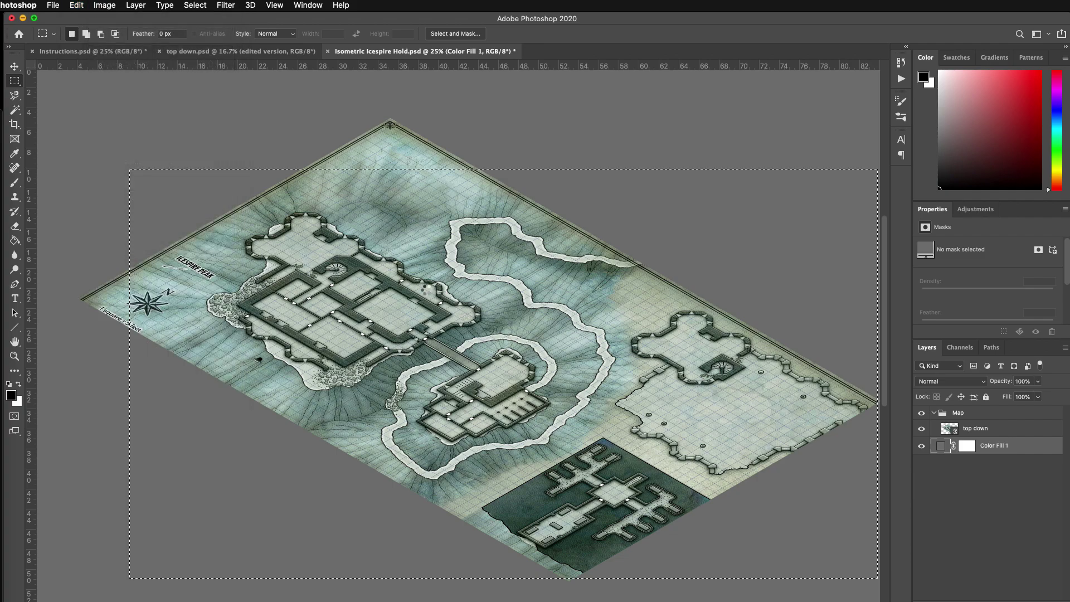
{"action": "key", "text": "Return"}
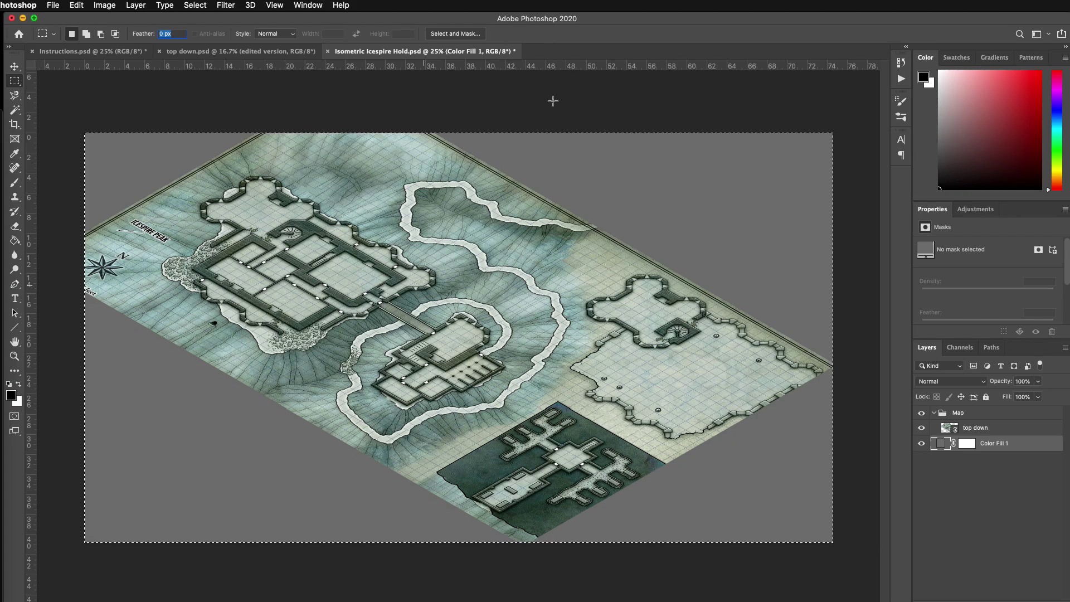
{"action": "key", "text": "super+s"}
Save a JPEG copy of the isometric map as Isometric Icespire Hold.jpg in the photoshop basics folder, at Medium quality 6 with Baseline ("Standard") format
{"action": "key", "text": "shift+super+s"}
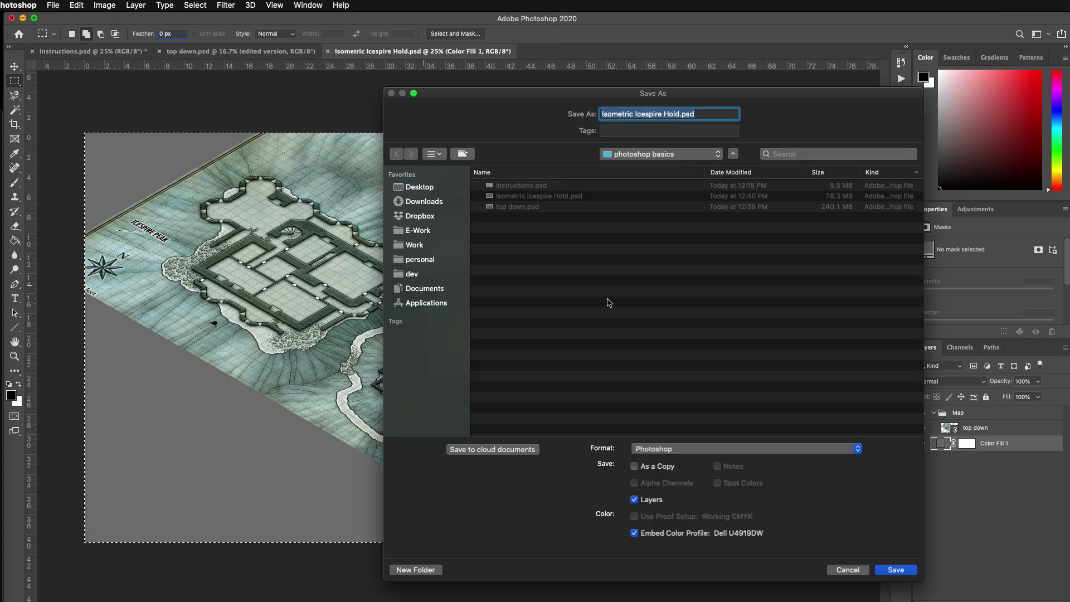
{"action": "left_click", "coordinate": [693, 450]}
{"action": "key", "text": "j"}
{"action": "key", "text": "Return"}
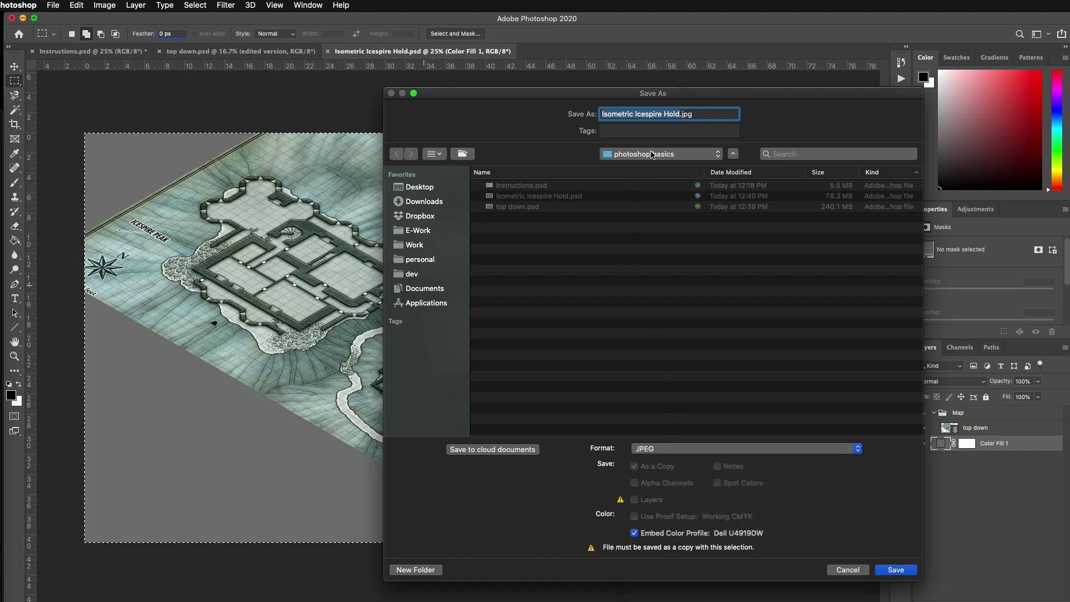
{"action": "left_click", "coordinate": [903, 568]}
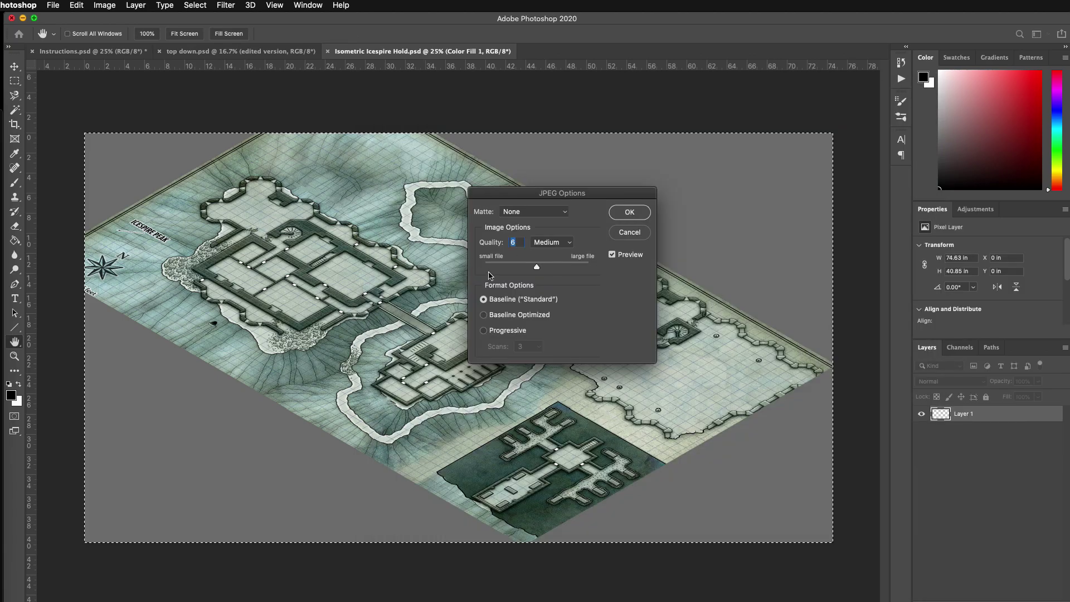
{"action": "left_click", "coordinate": [630, 212]}
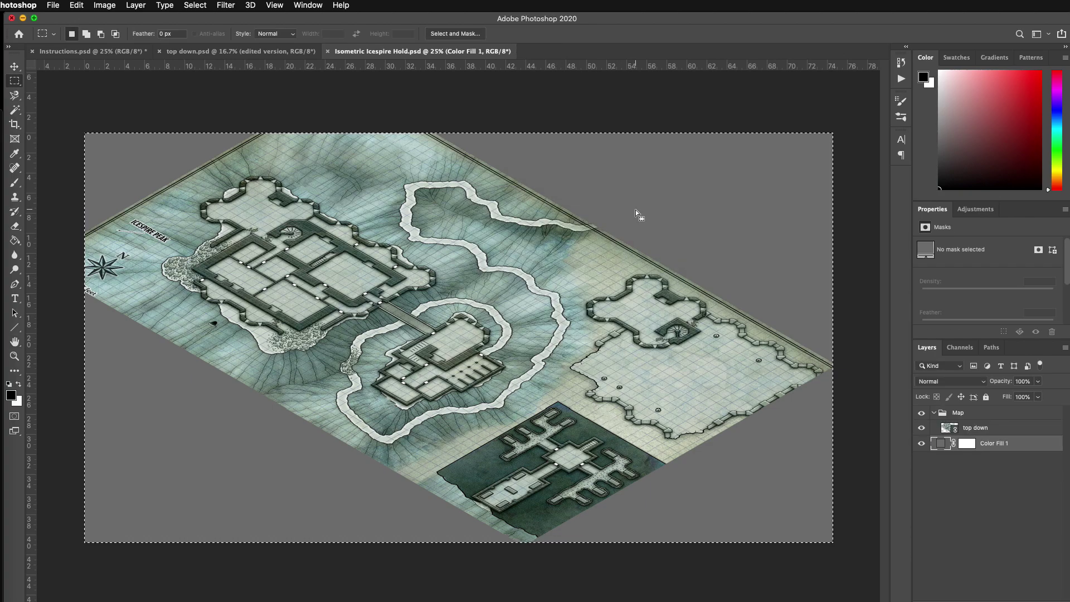